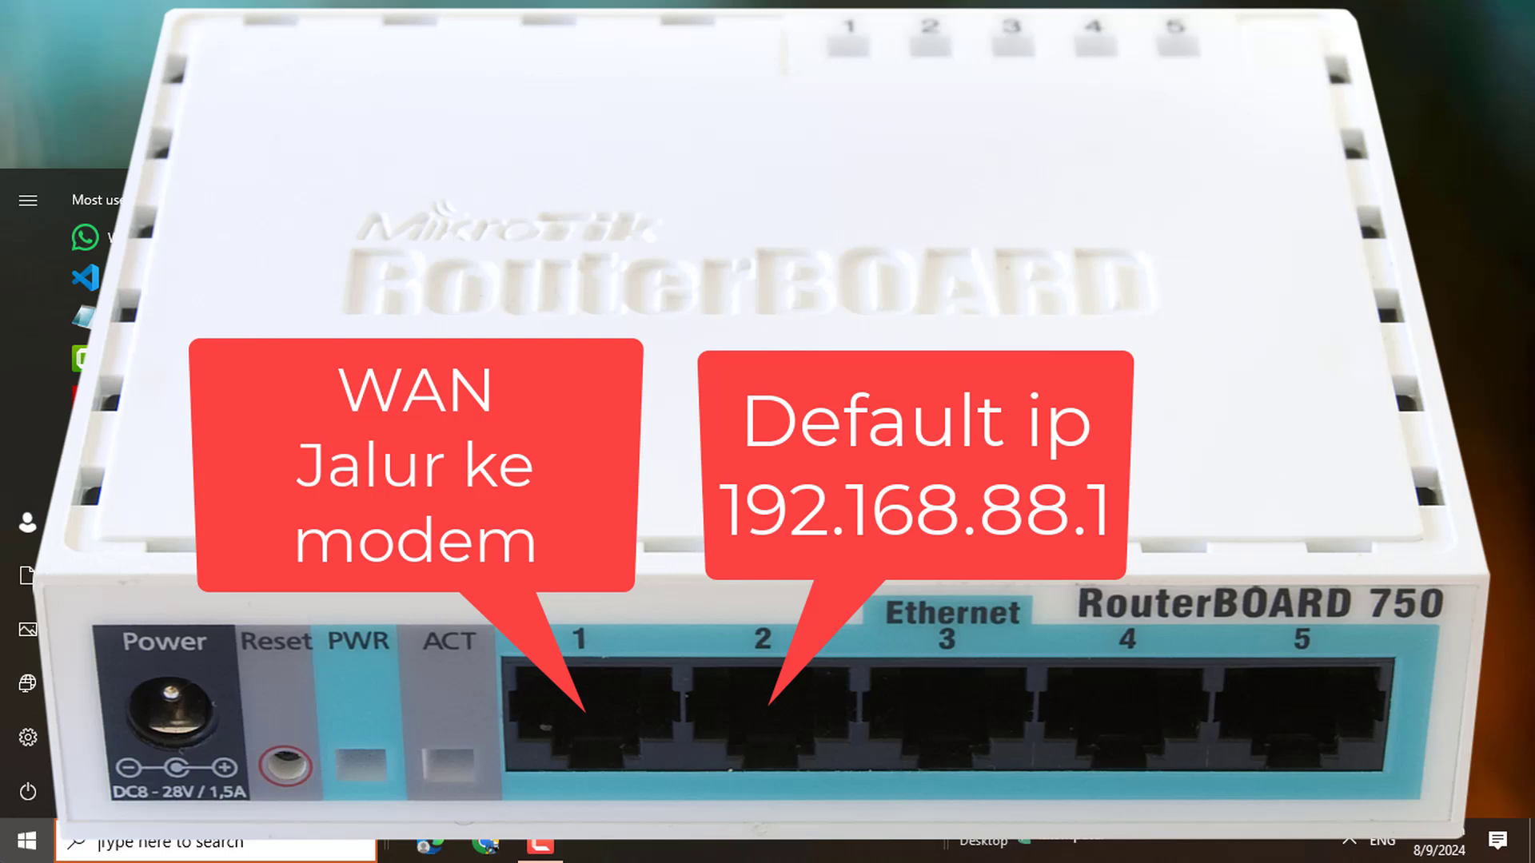
Step: Find winbox64.exe through the Windows search, launch it, and move its window nearer the middle of the desktop
key("super")
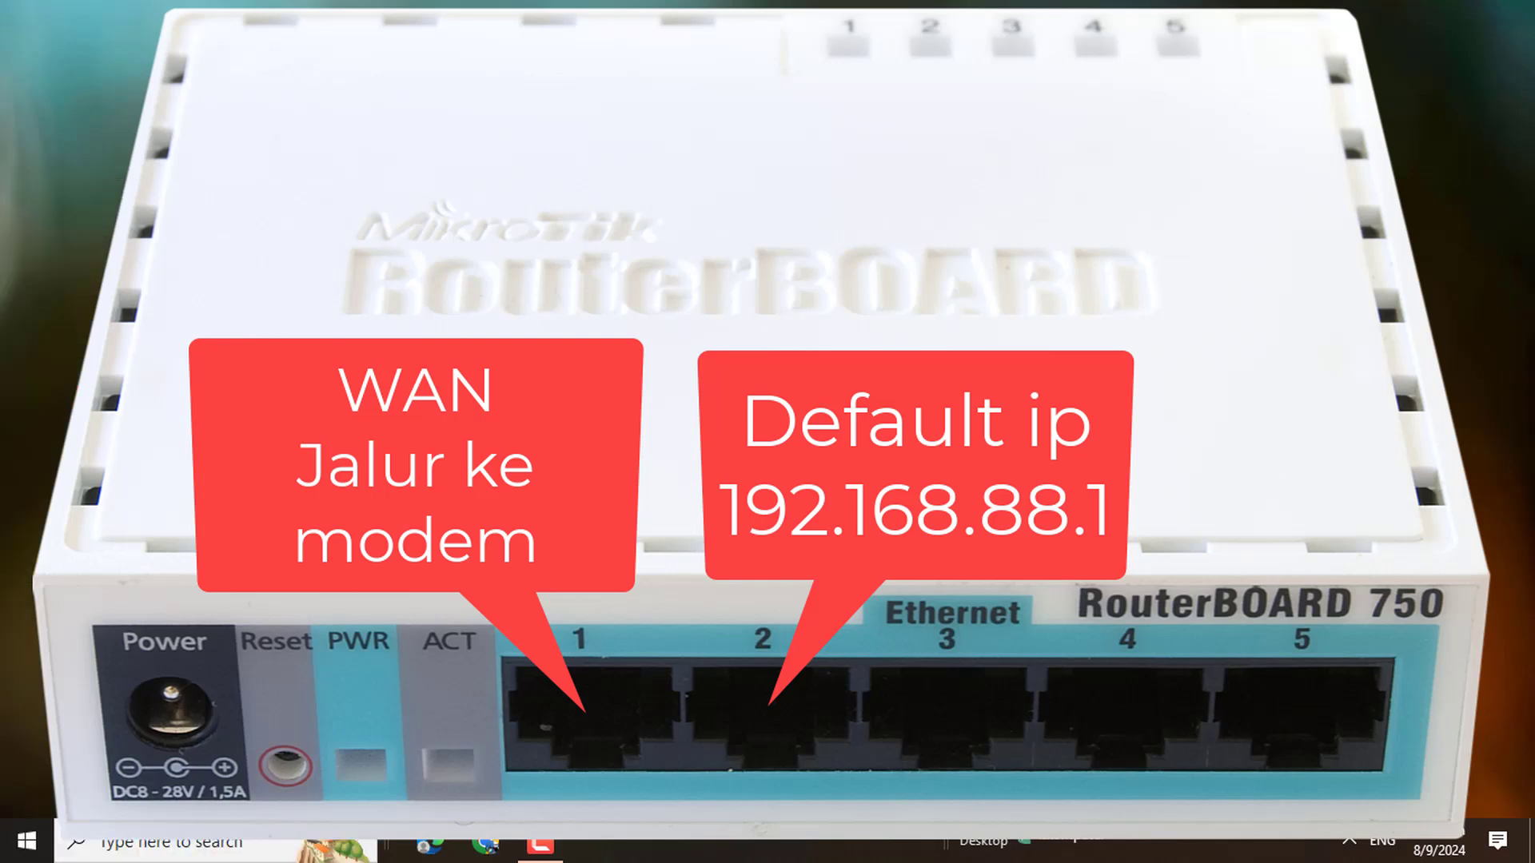
left_click(224, 847)
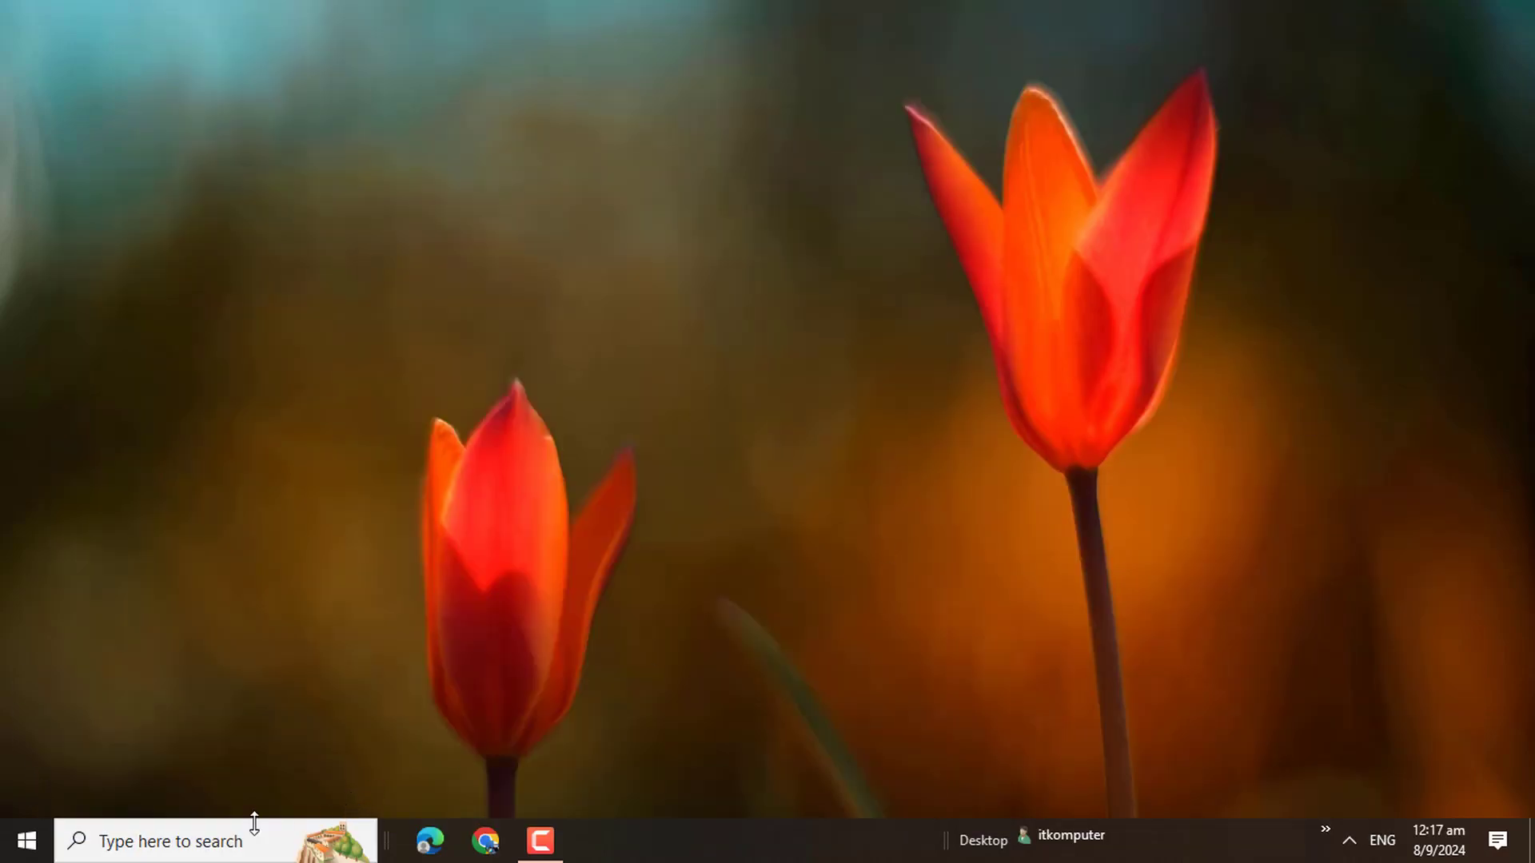
left_click(140, 841)
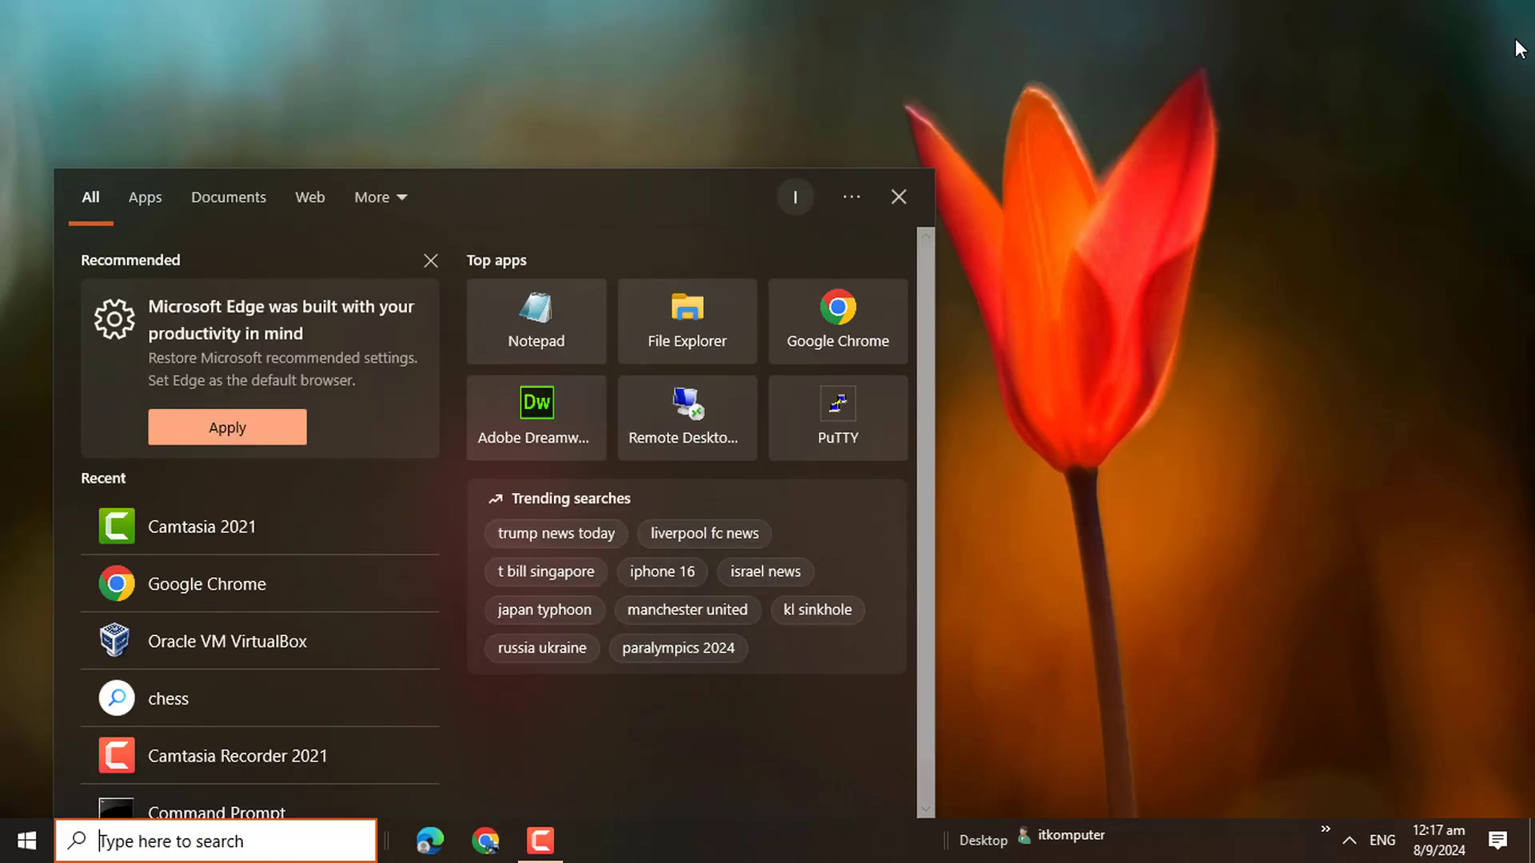
type("win")
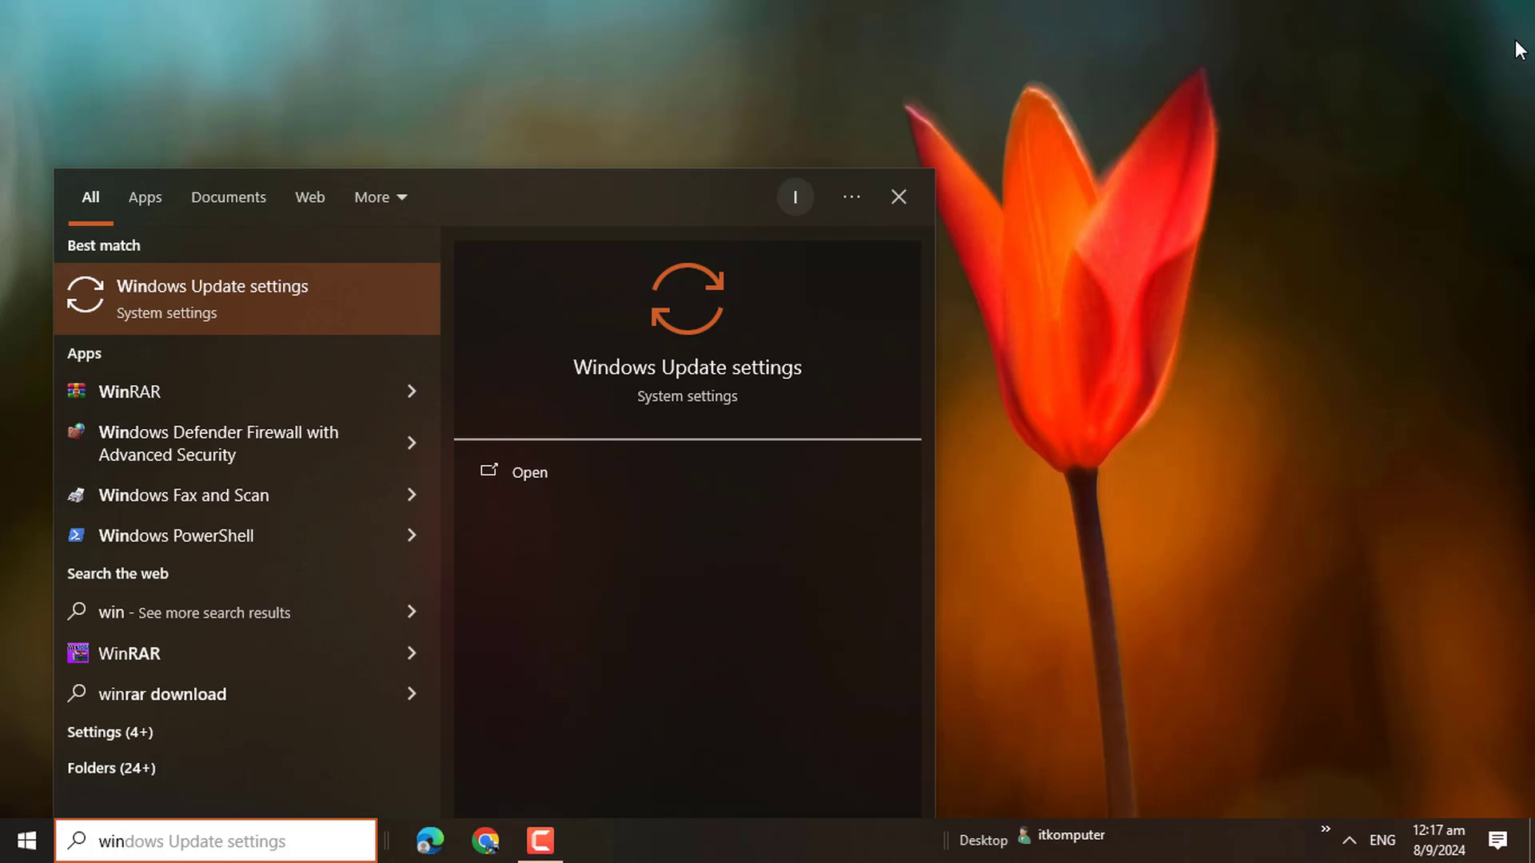
type("bo")
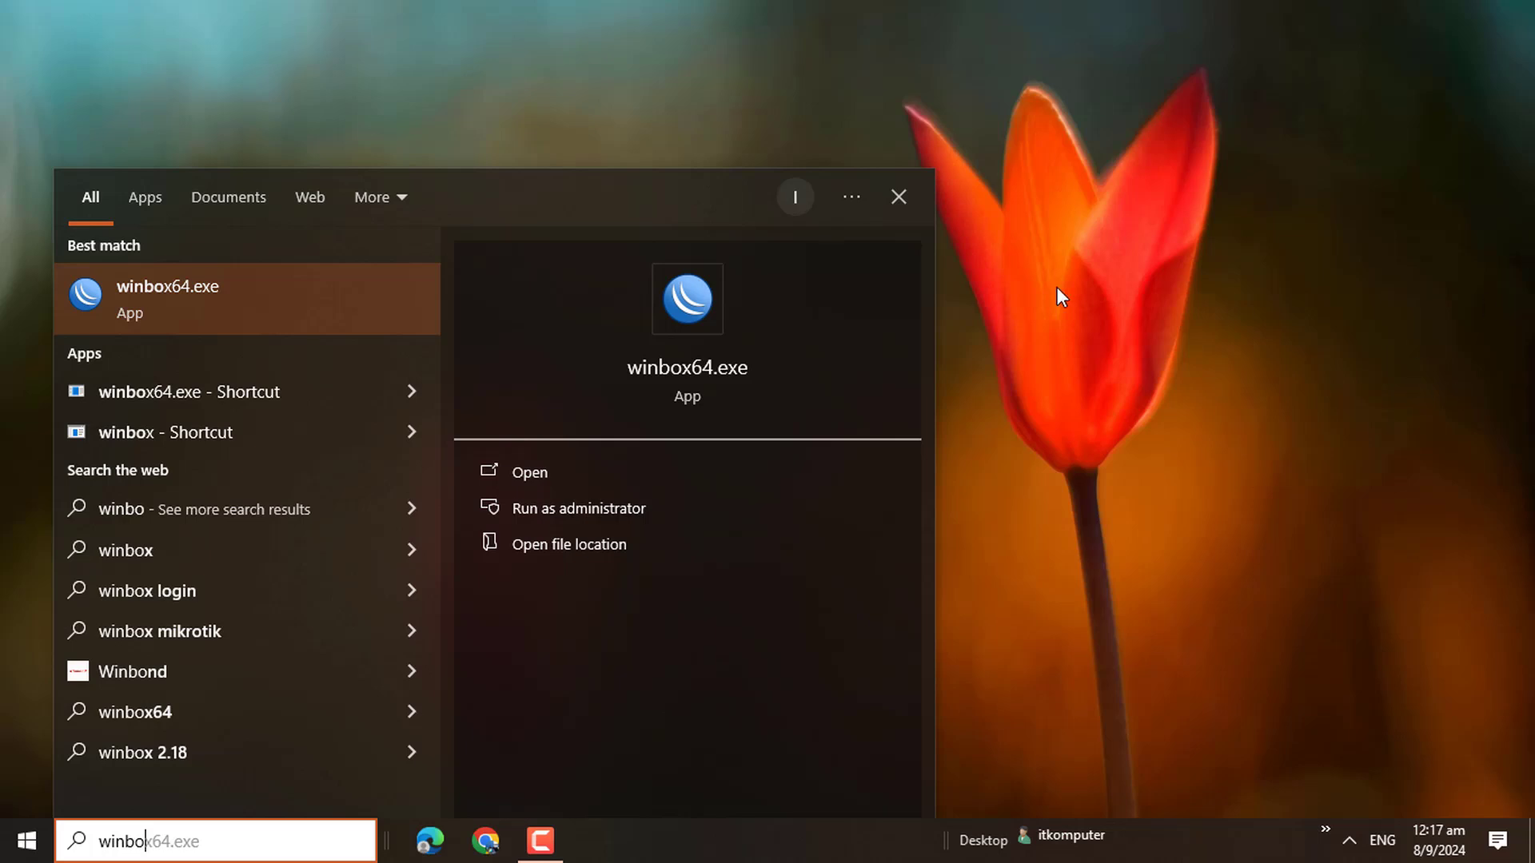
left_click(215, 305)
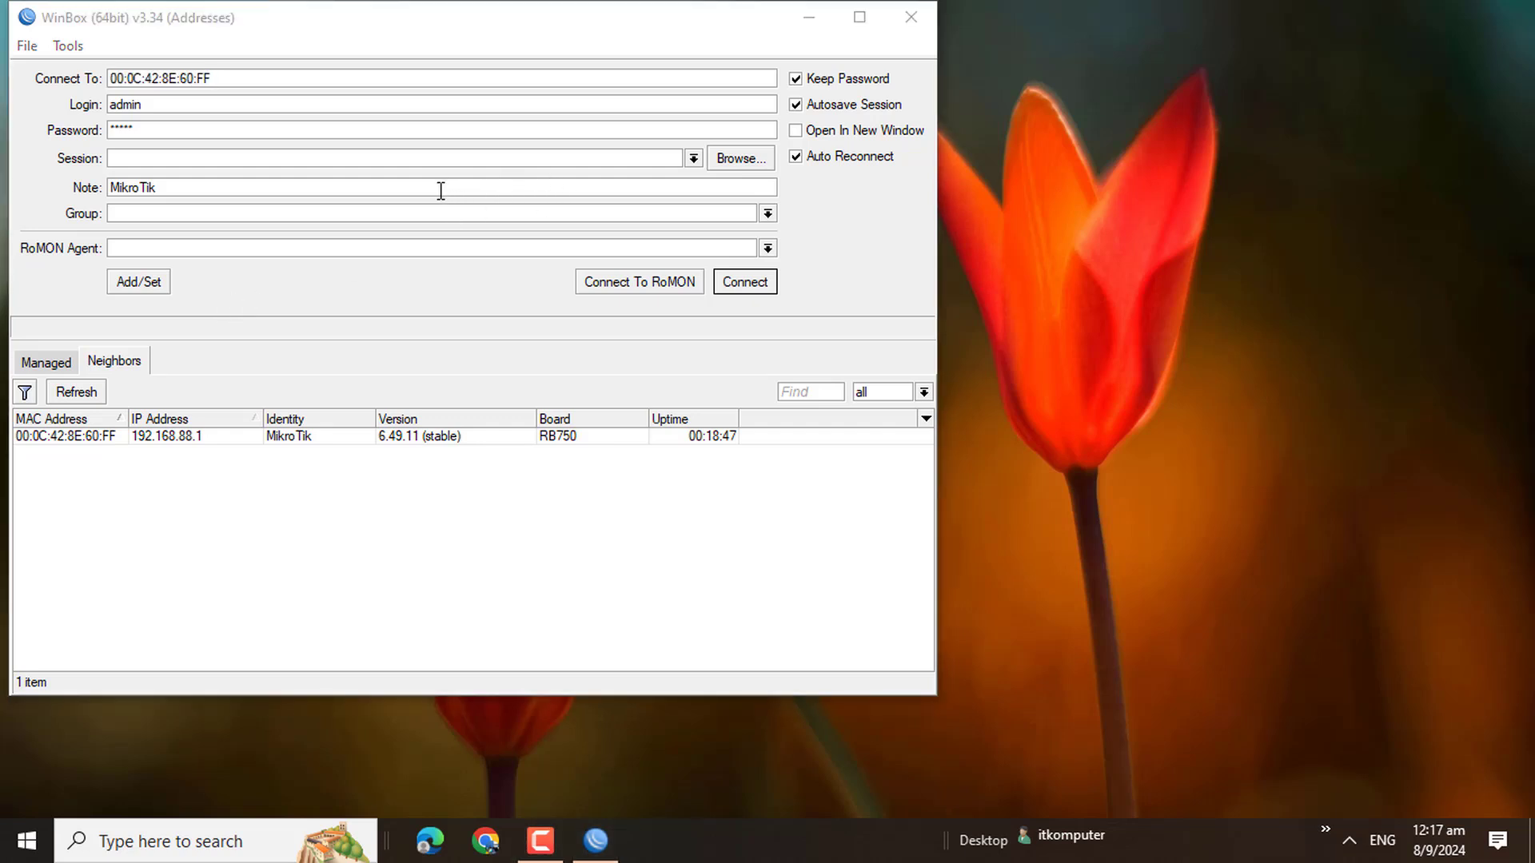
left_click(240, 25)
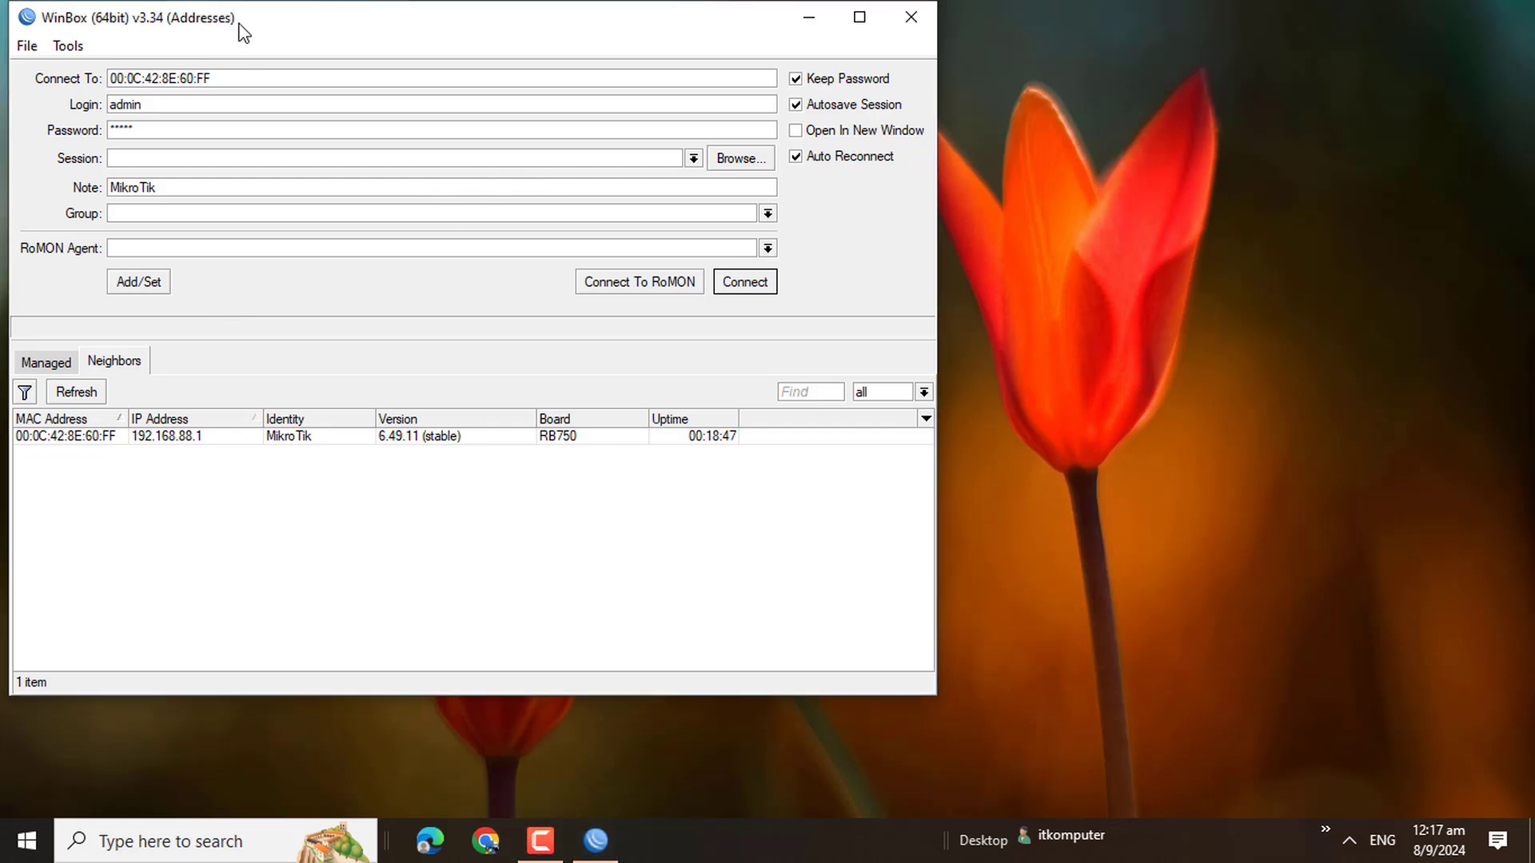
left_click_drag(240, 25, 454, 31)
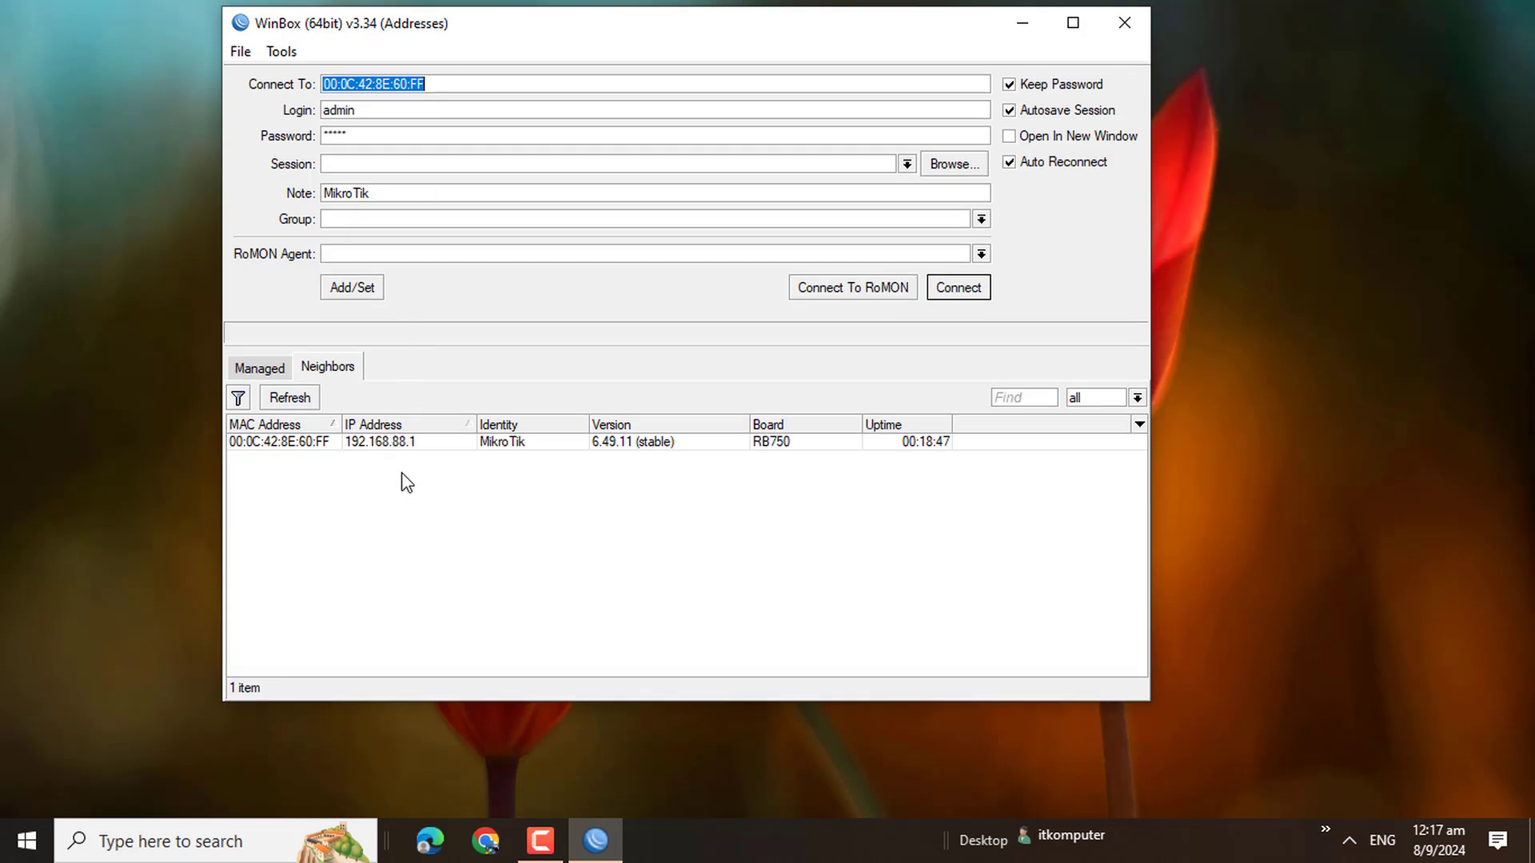
Step: Connect to the neighbouring RB750 router at 192.168.88.1 as admin and open its IP address list
left_click(279, 445)
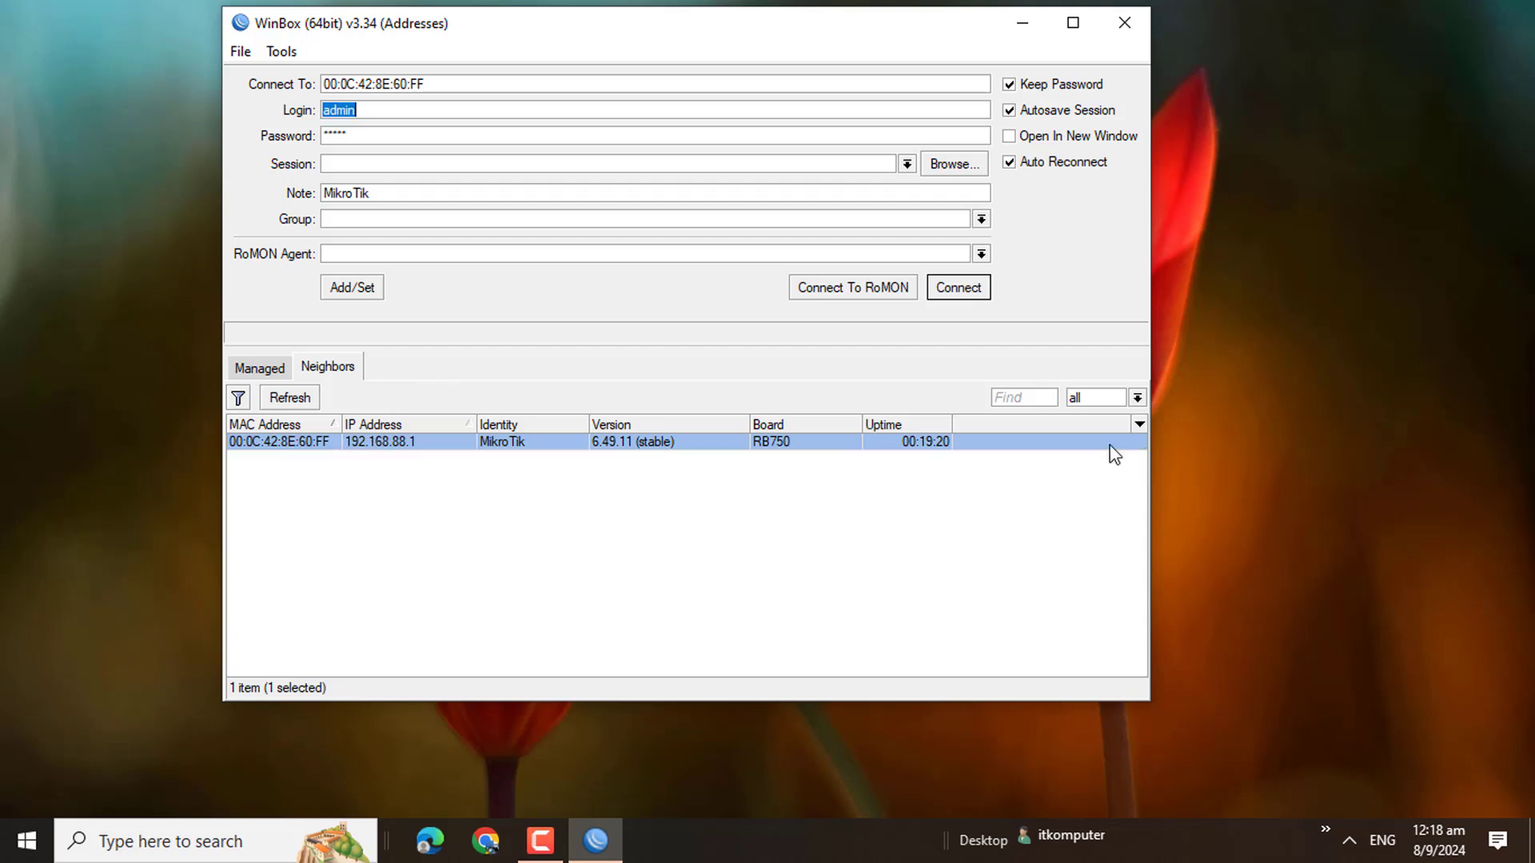
left_click(1354, 852)
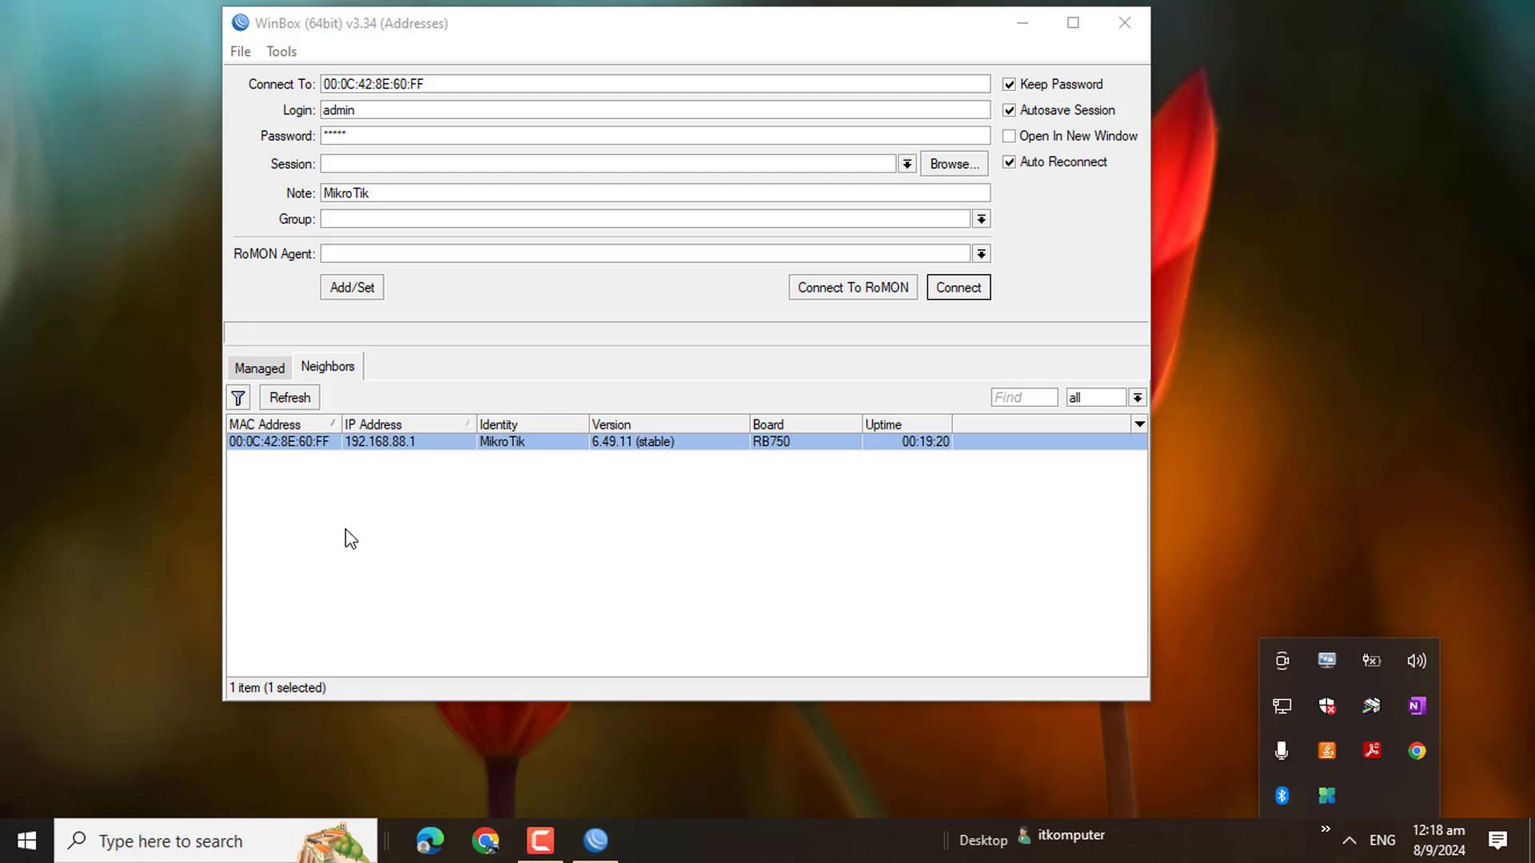
left_click(274, 445)
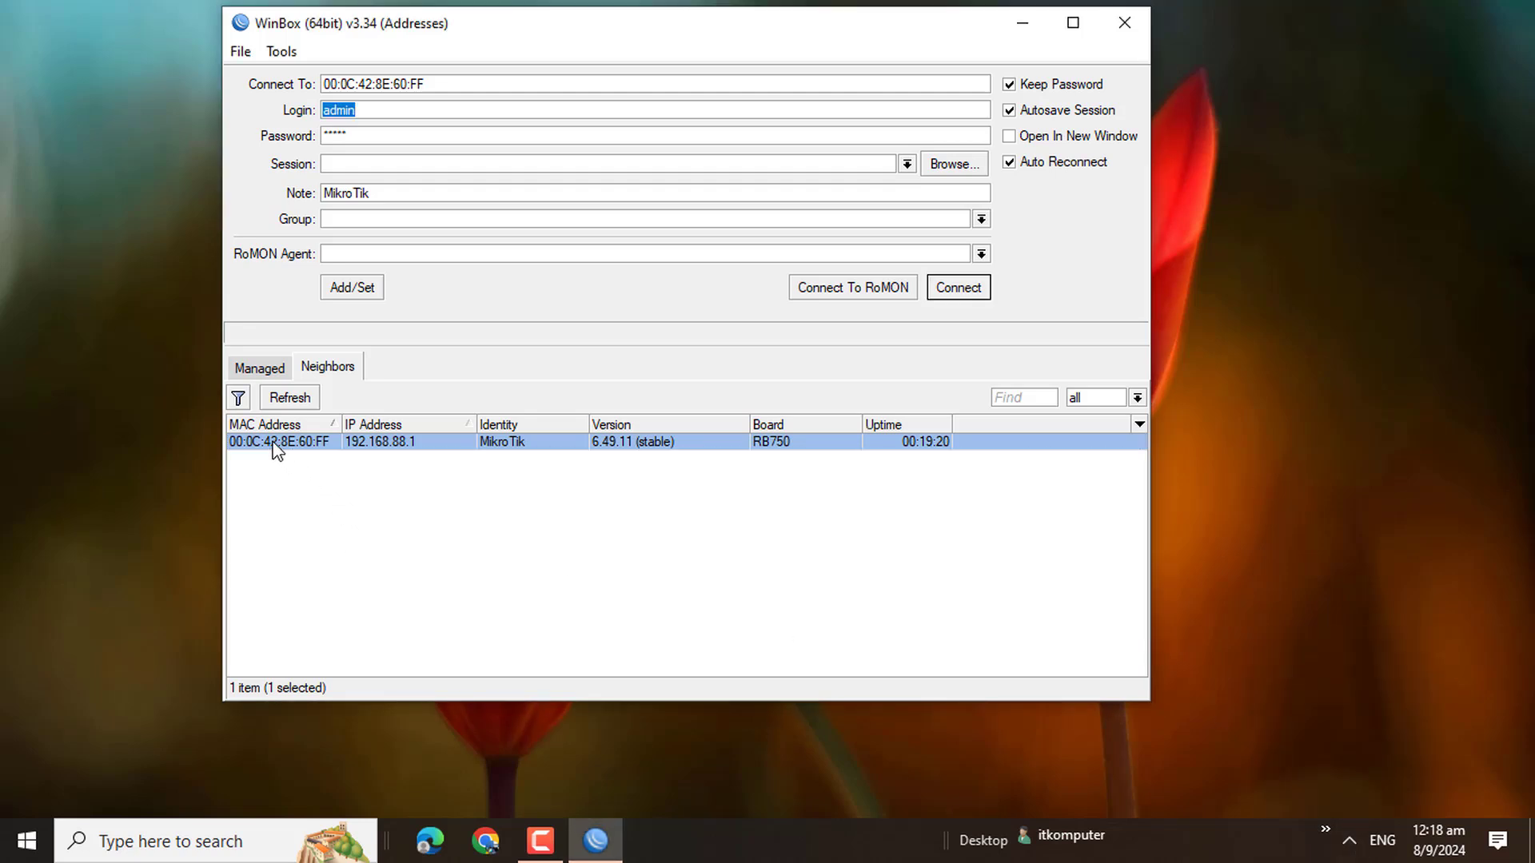
left_click(344, 110)
left_click(337, 133)
left_click(953, 289)
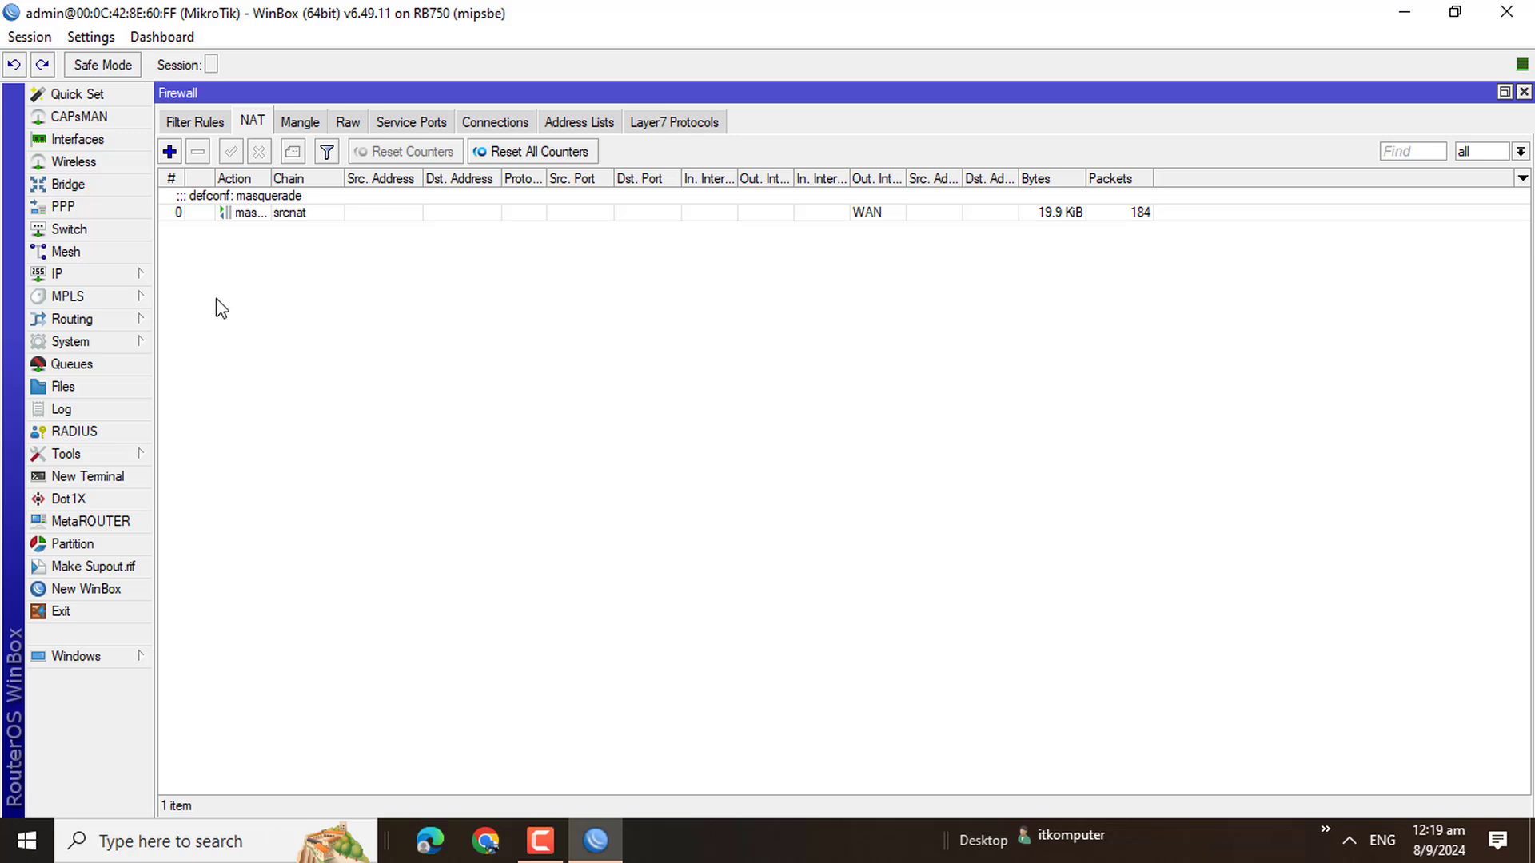
left_click(110, 277)
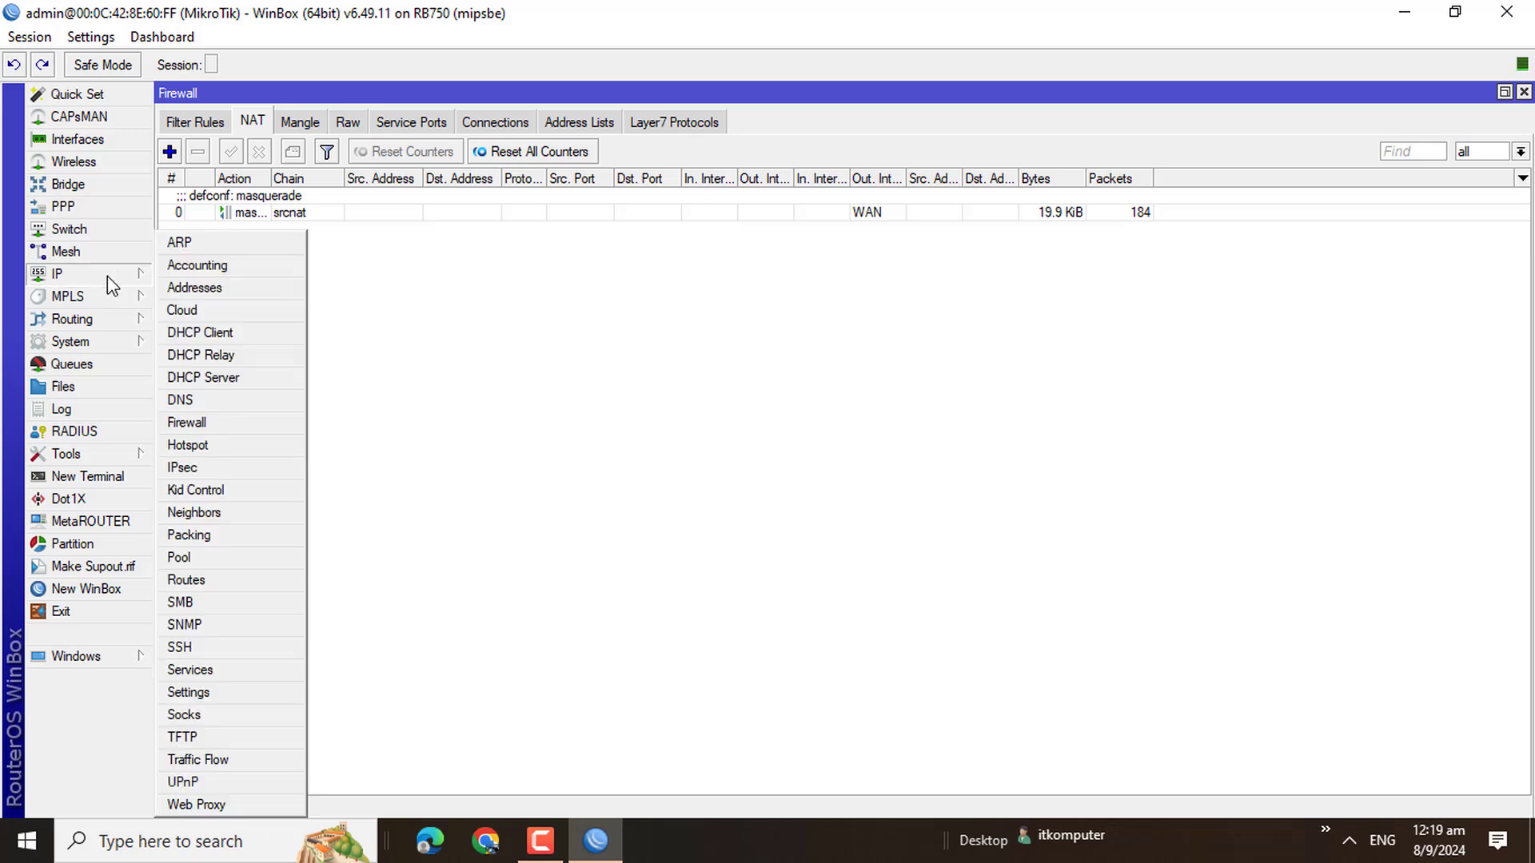
left_click(176, 288)
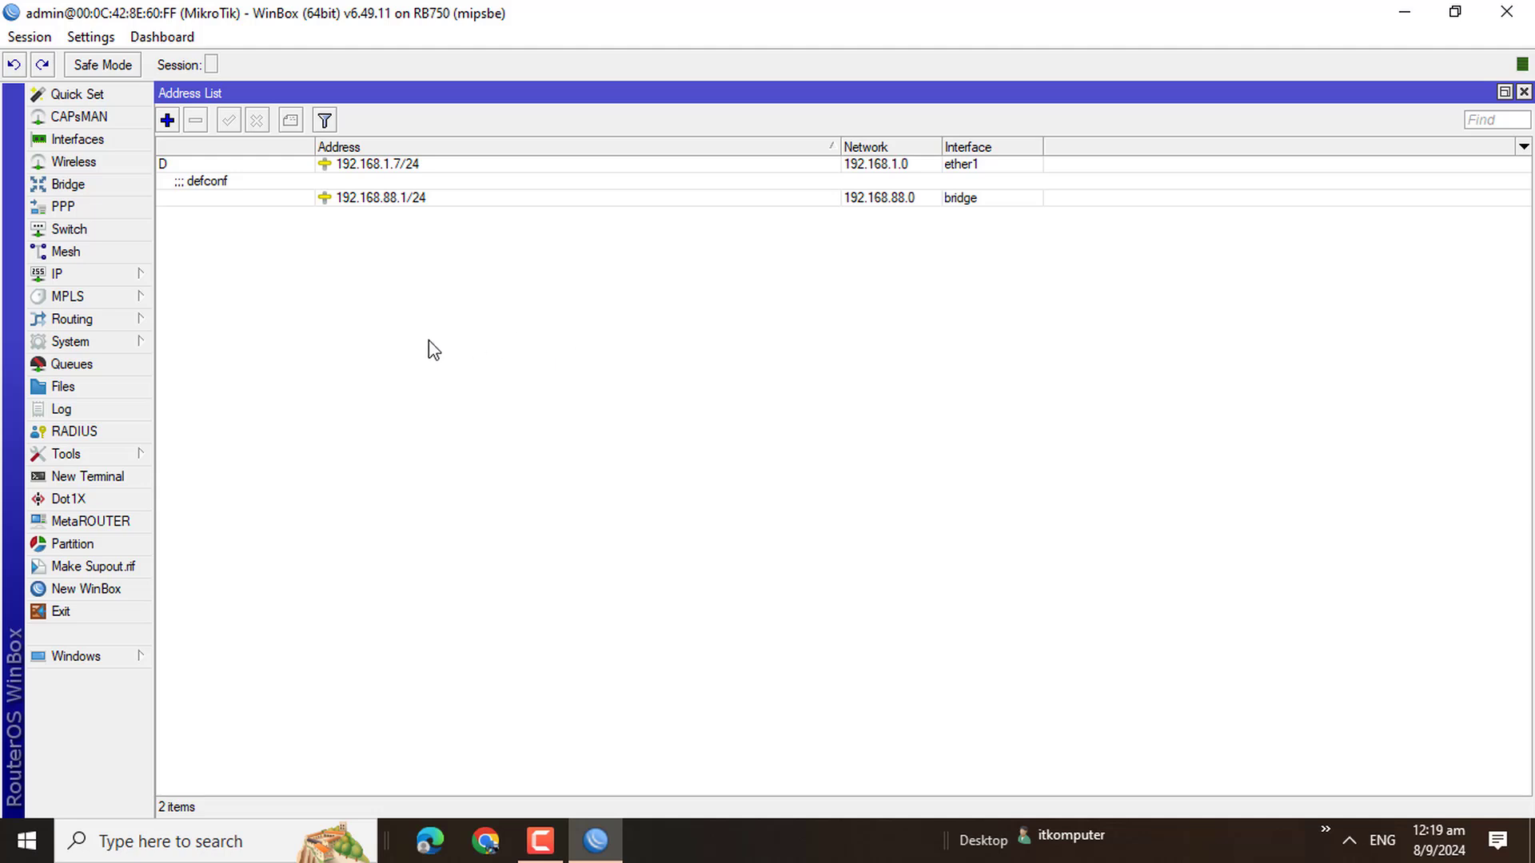
Step: Reset the router's configuration from a new terminal with the system and reset commands, answering y to the confirmation
left_click(118, 490)
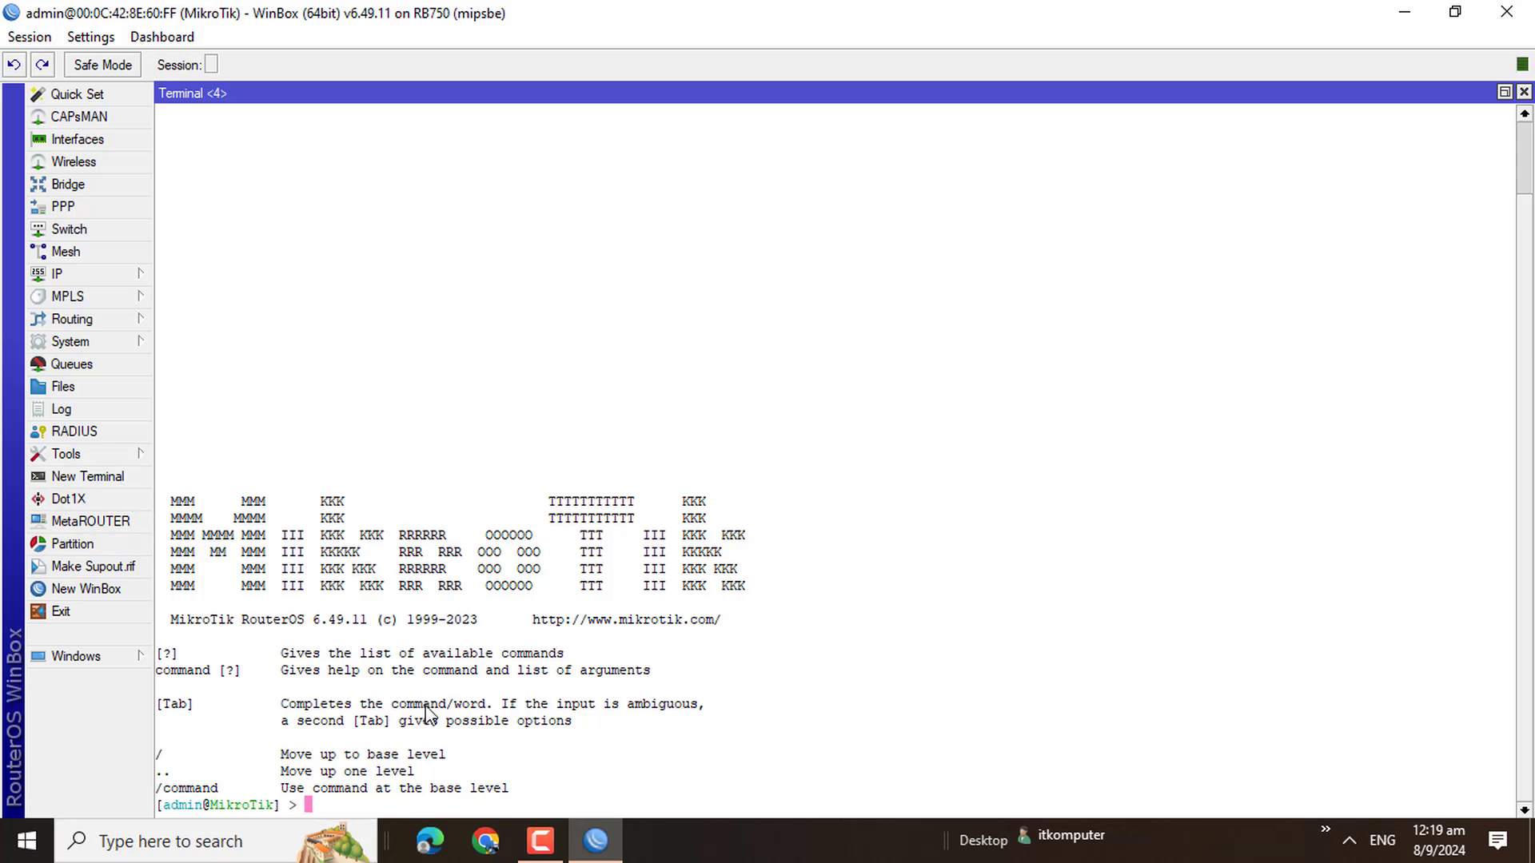
type("system")
key("Return")
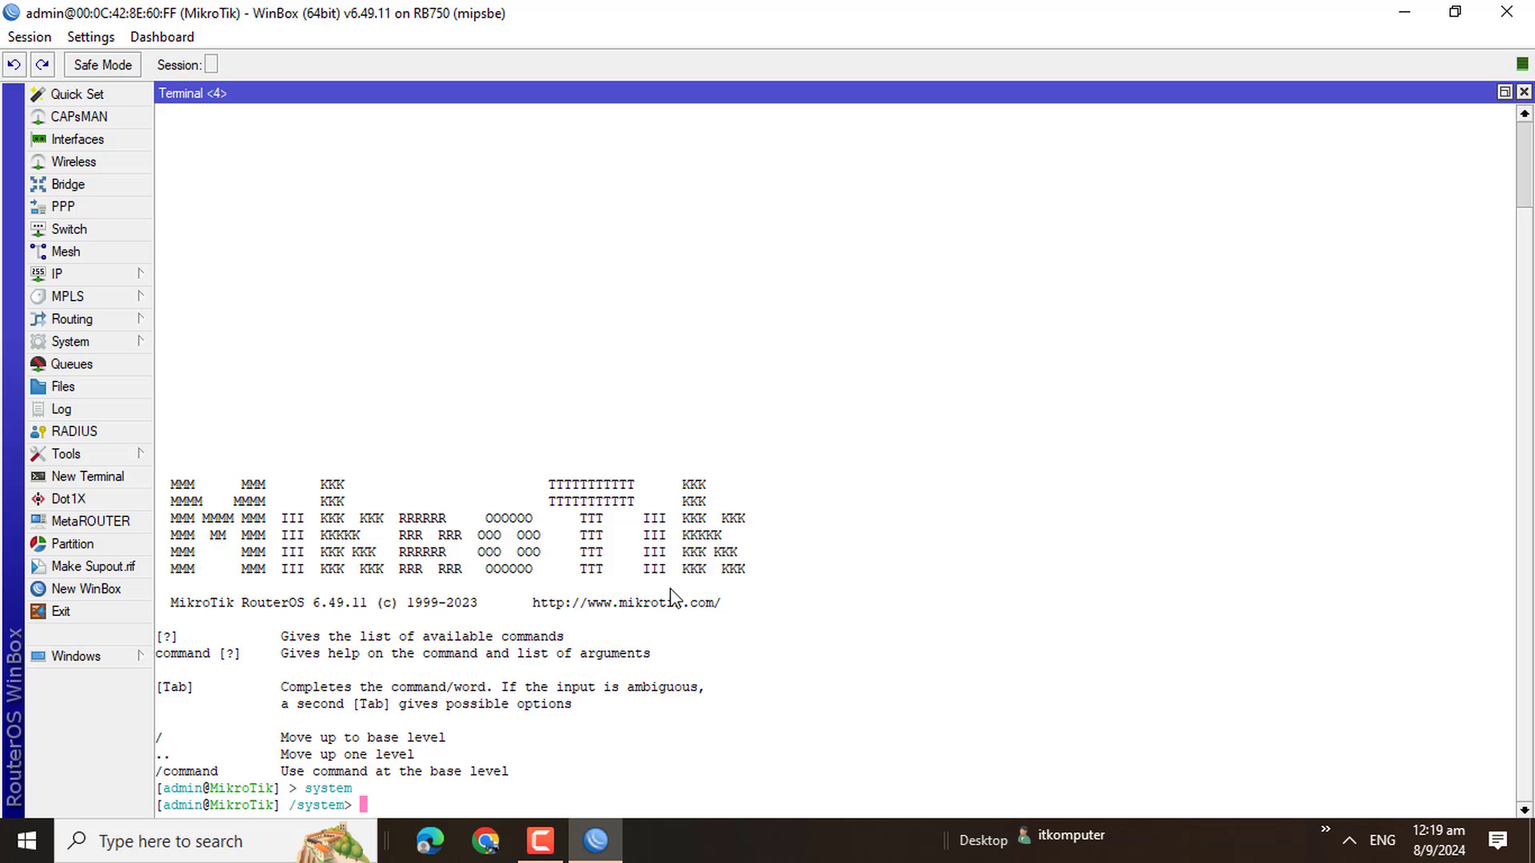
type("reset")
left_click(120, 343)
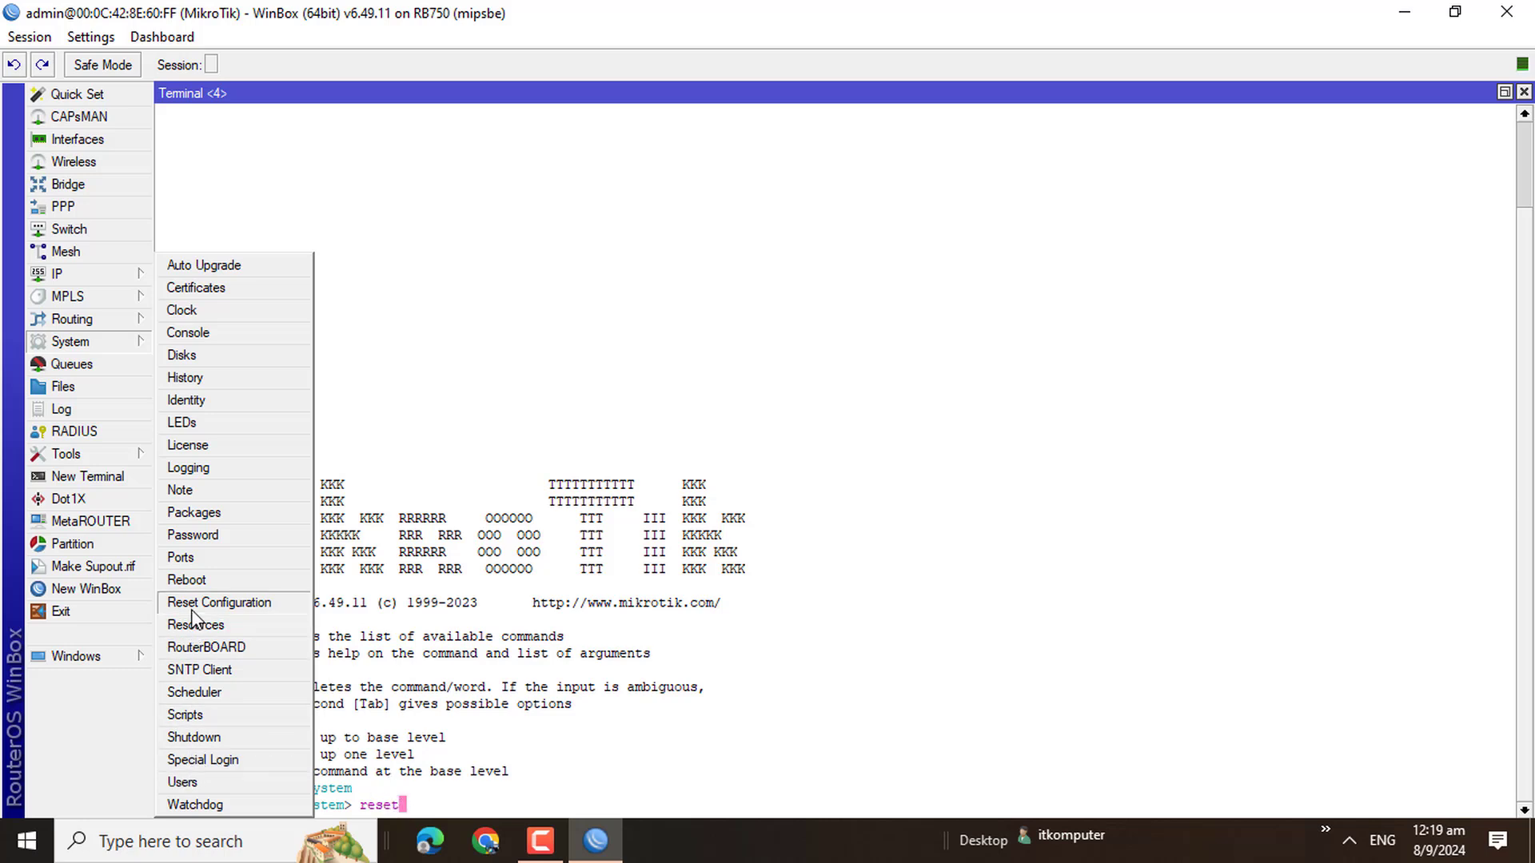
left_click(502, 769)
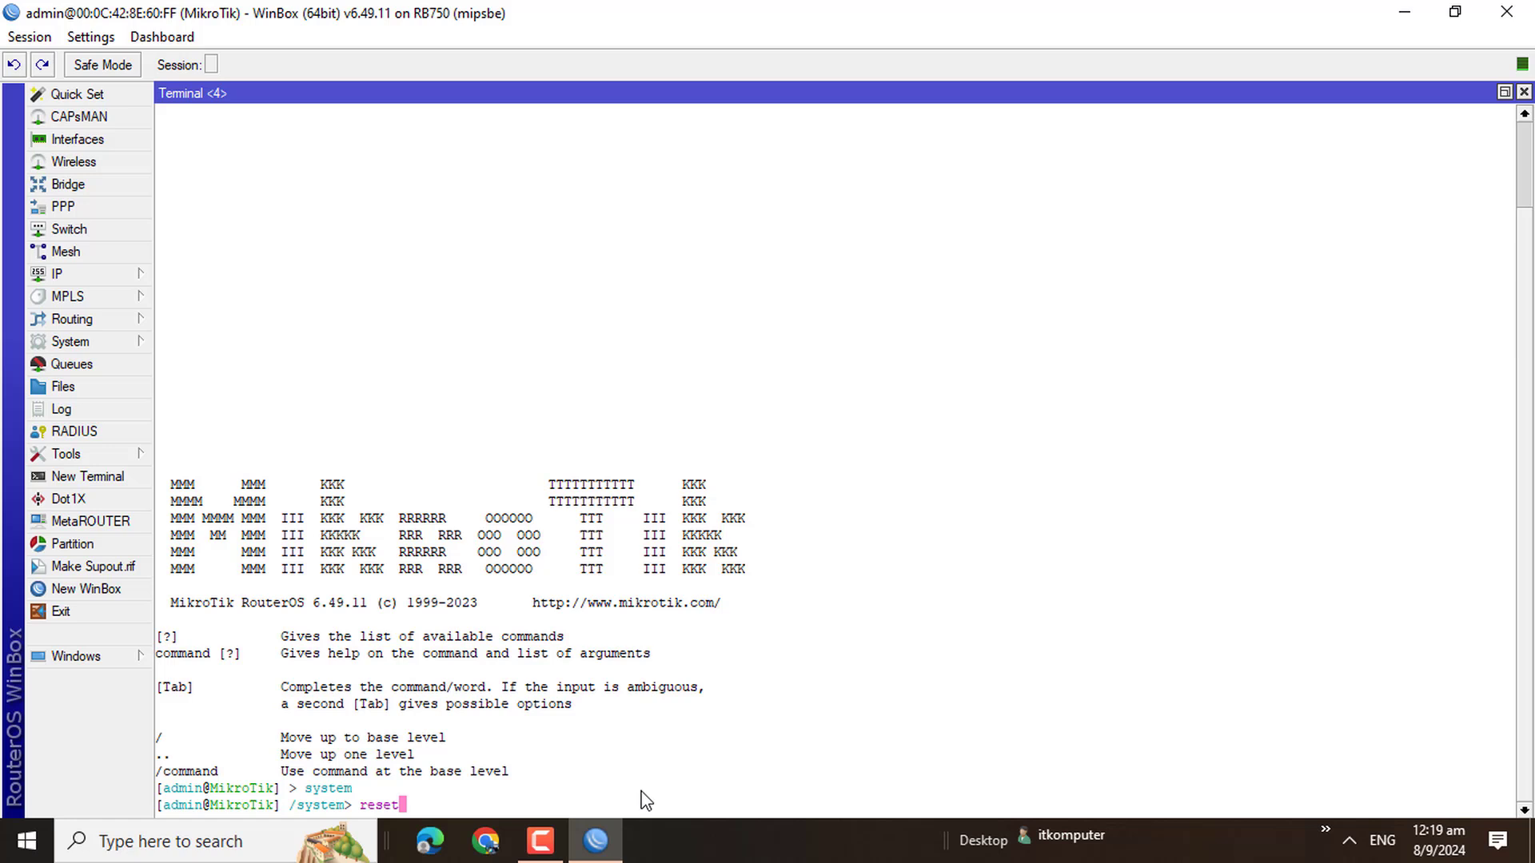
key("Return")
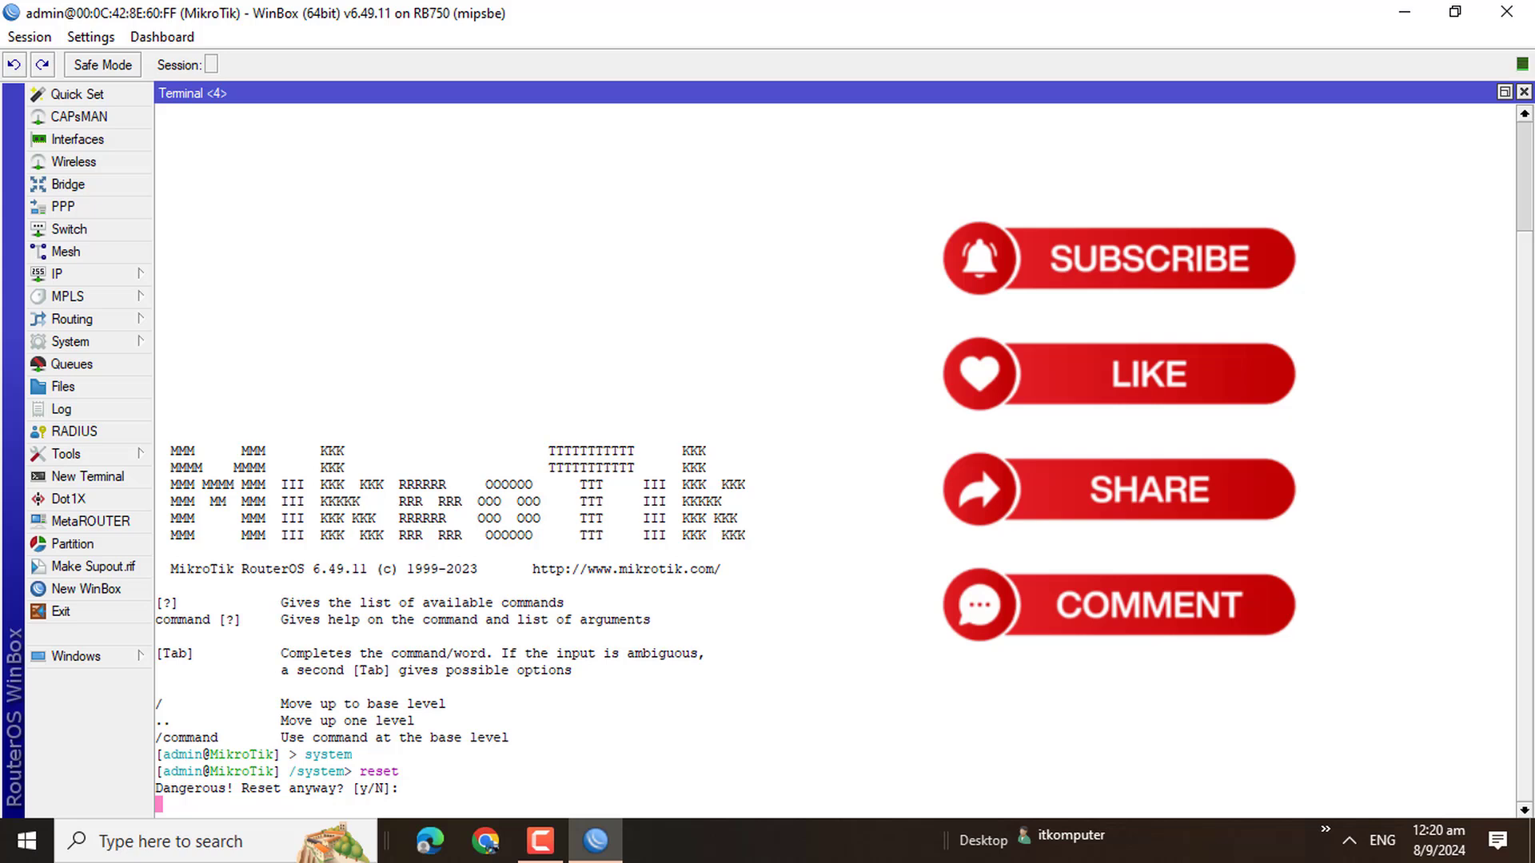
mouse_move(595, 841)
type("y")
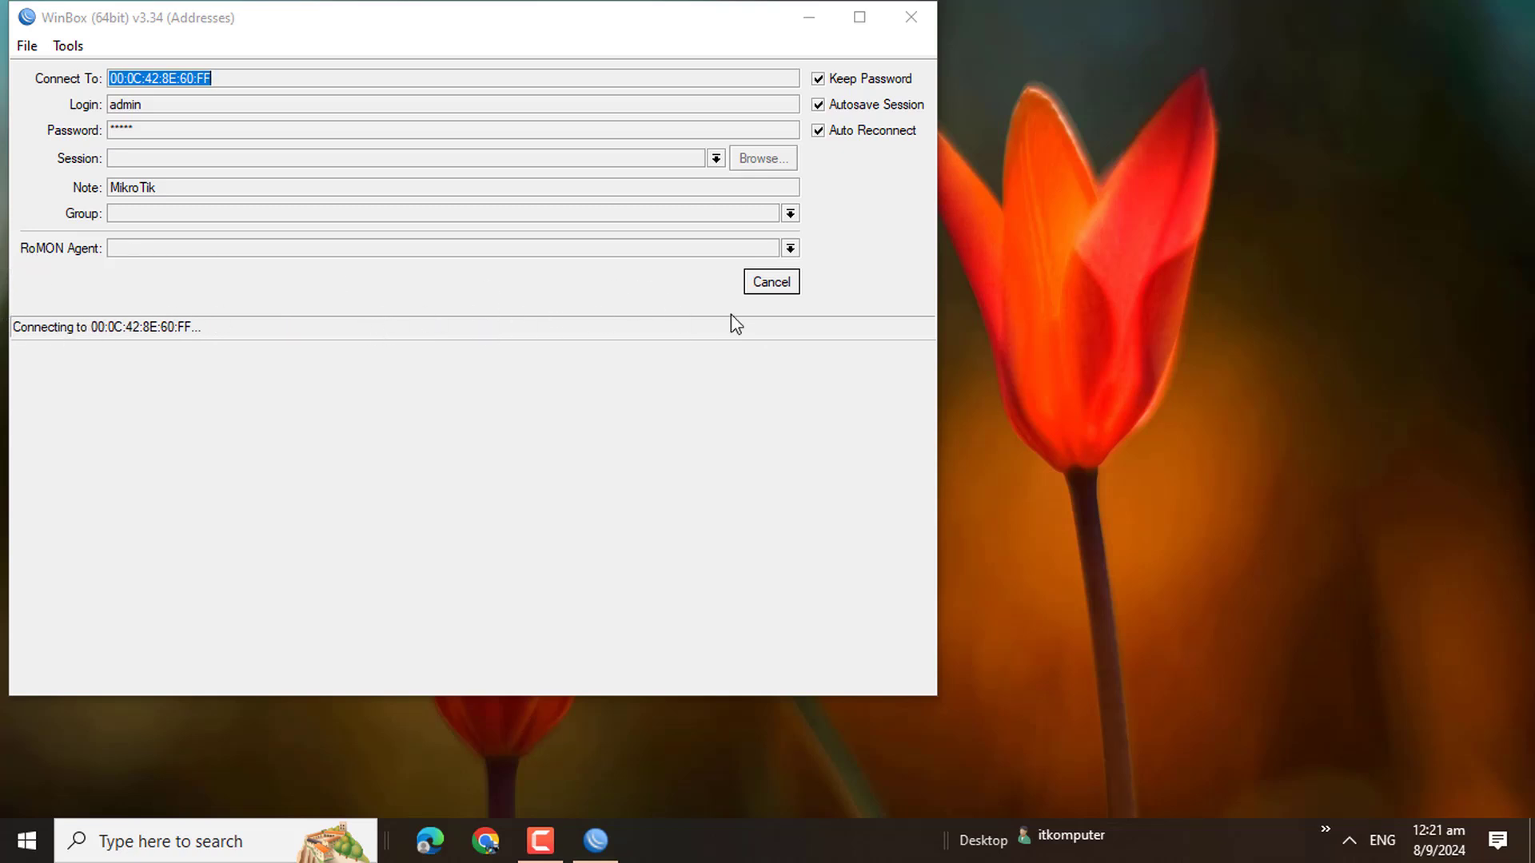
Step: Cancel the automatic reconnection attempt and refresh the list of neighbouring routers
left_click(769, 287)
left_click(770, 286)
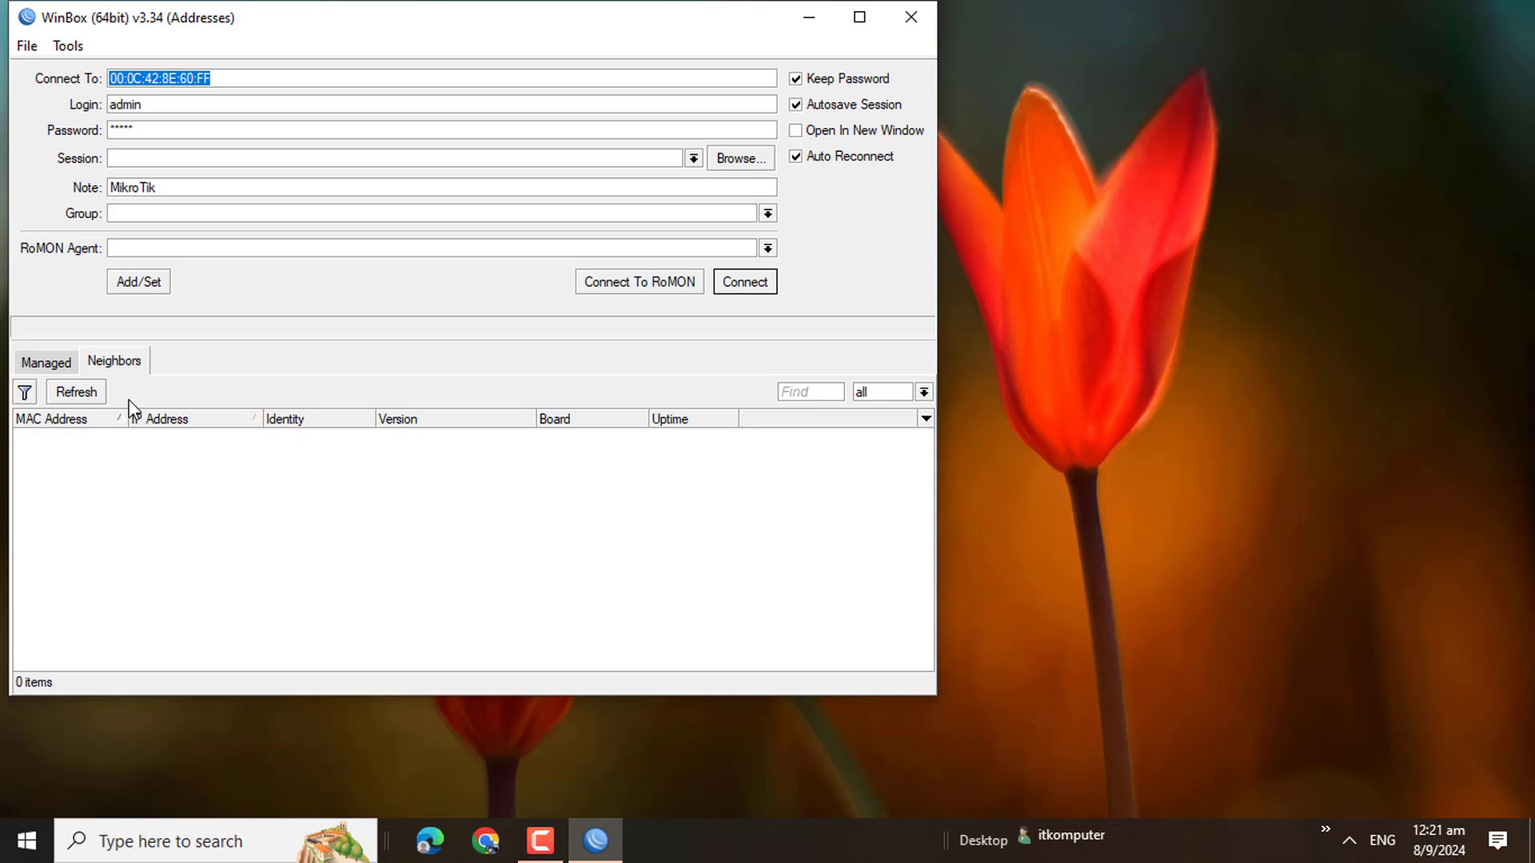
left_click(125, 371)
left_click(76, 394)
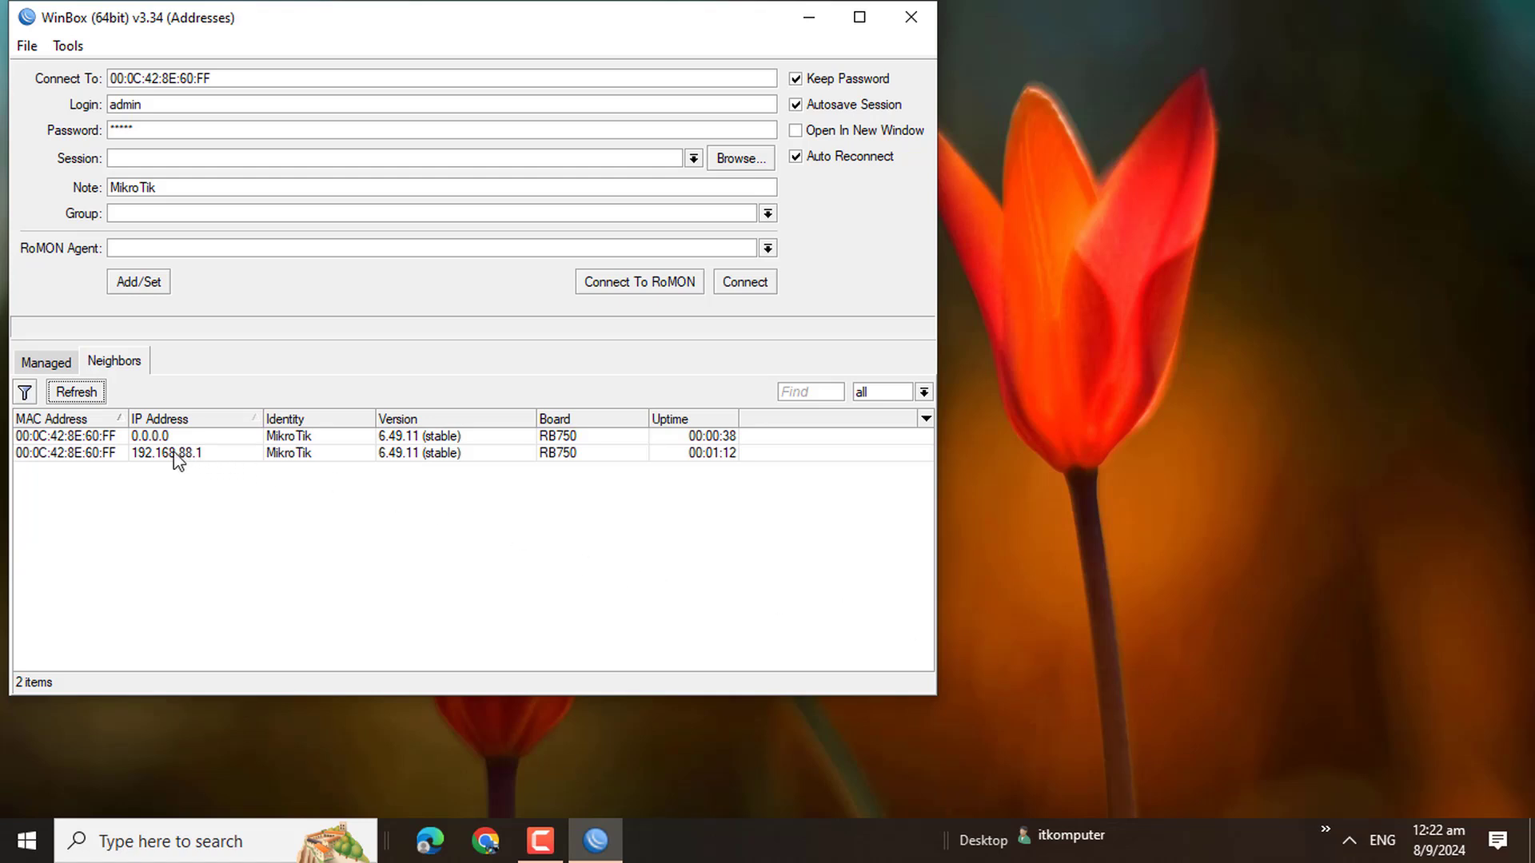
Step: Select the neighbour with IP 192.168.88.1, clear the saved password, and connect as admin
double_click(80, 453)
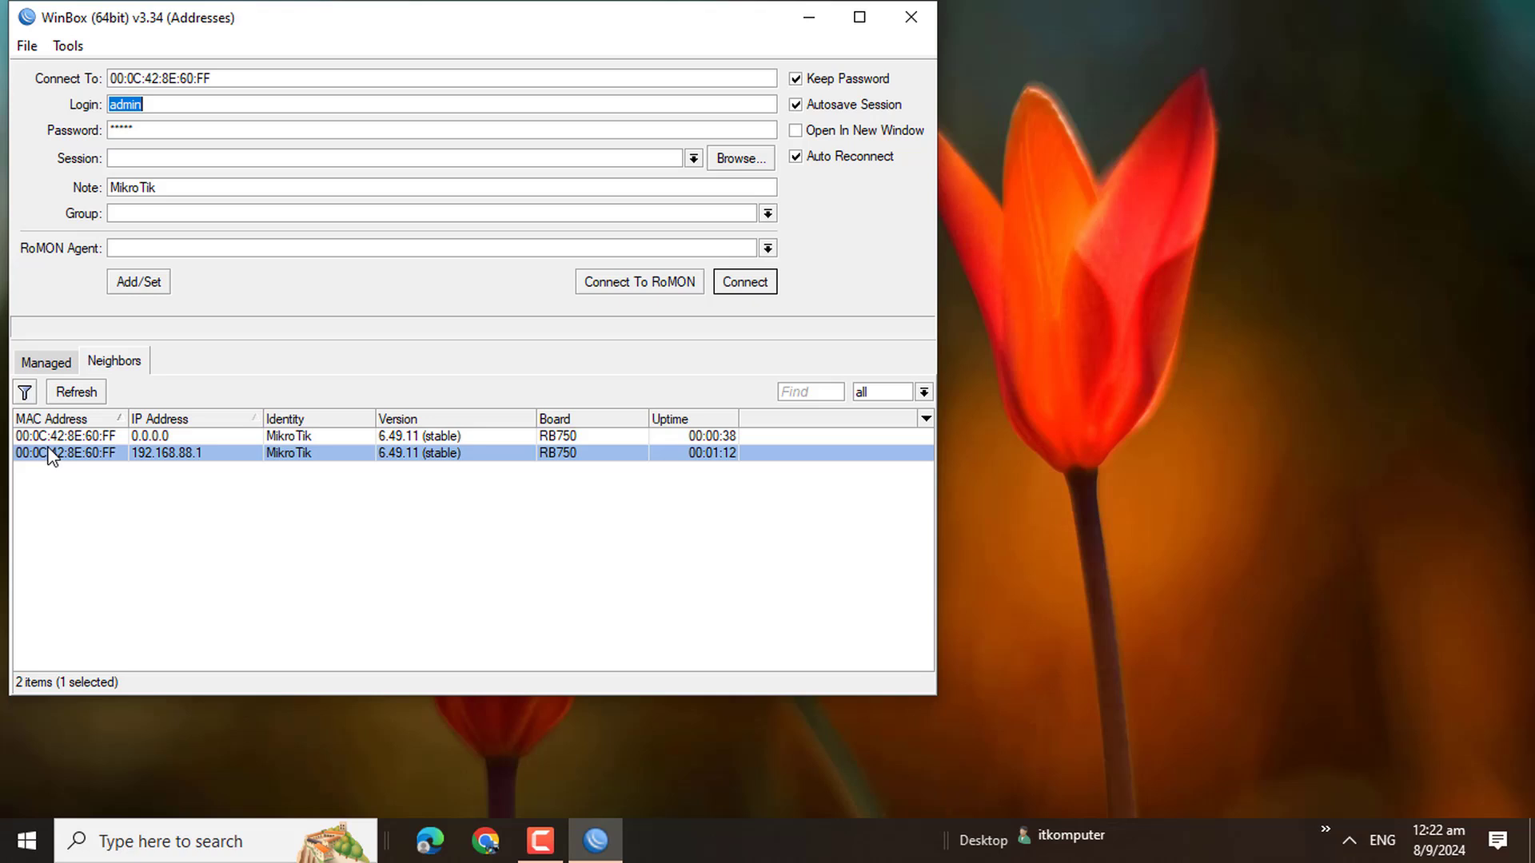
left_click(736, 291)
left_click(736, 290)
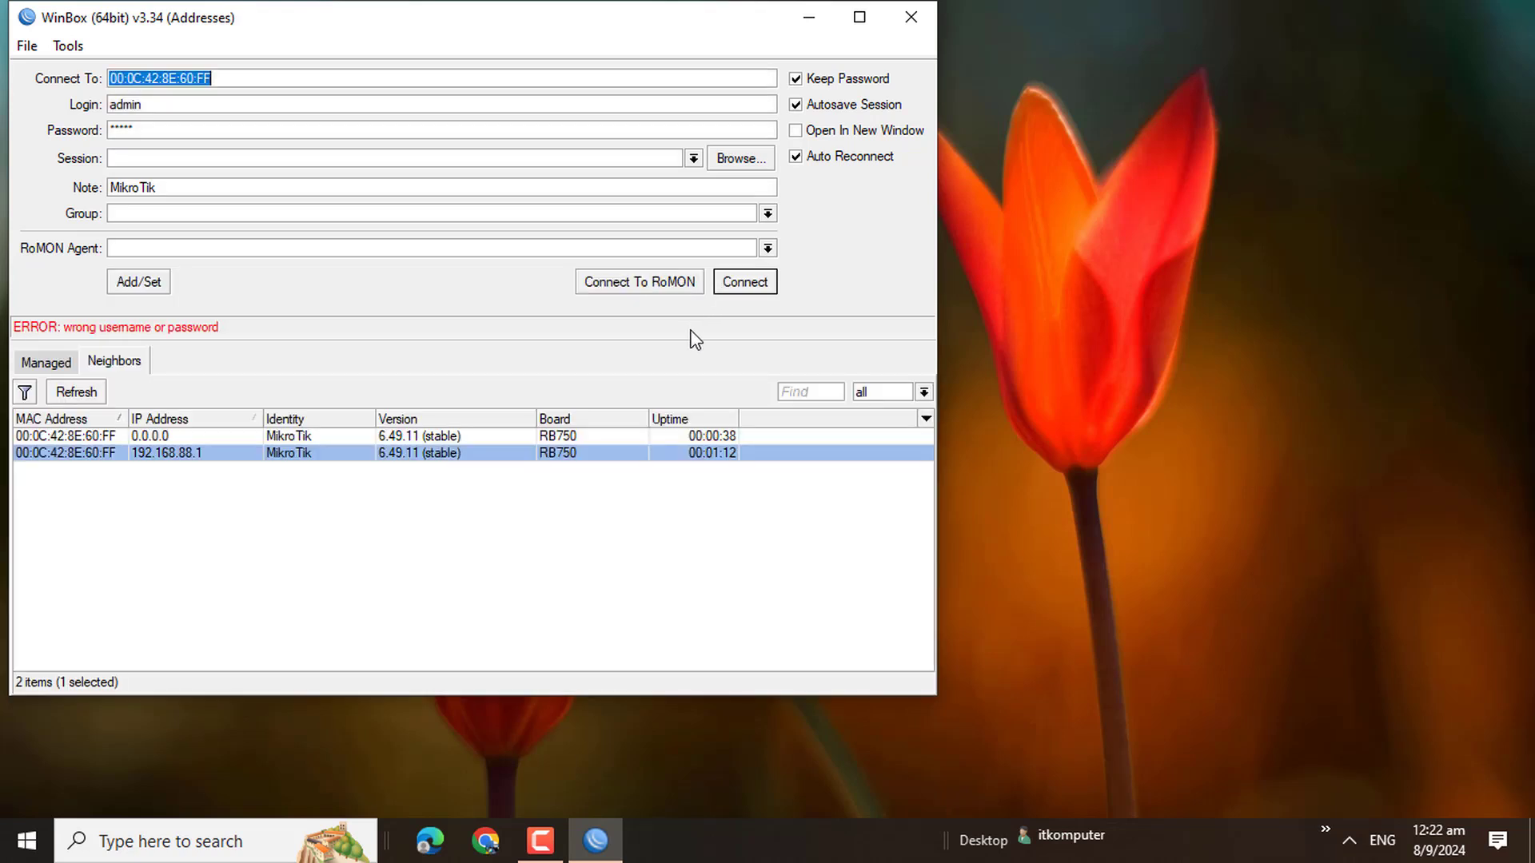
double_click(141, 130)
key("BackSpace")
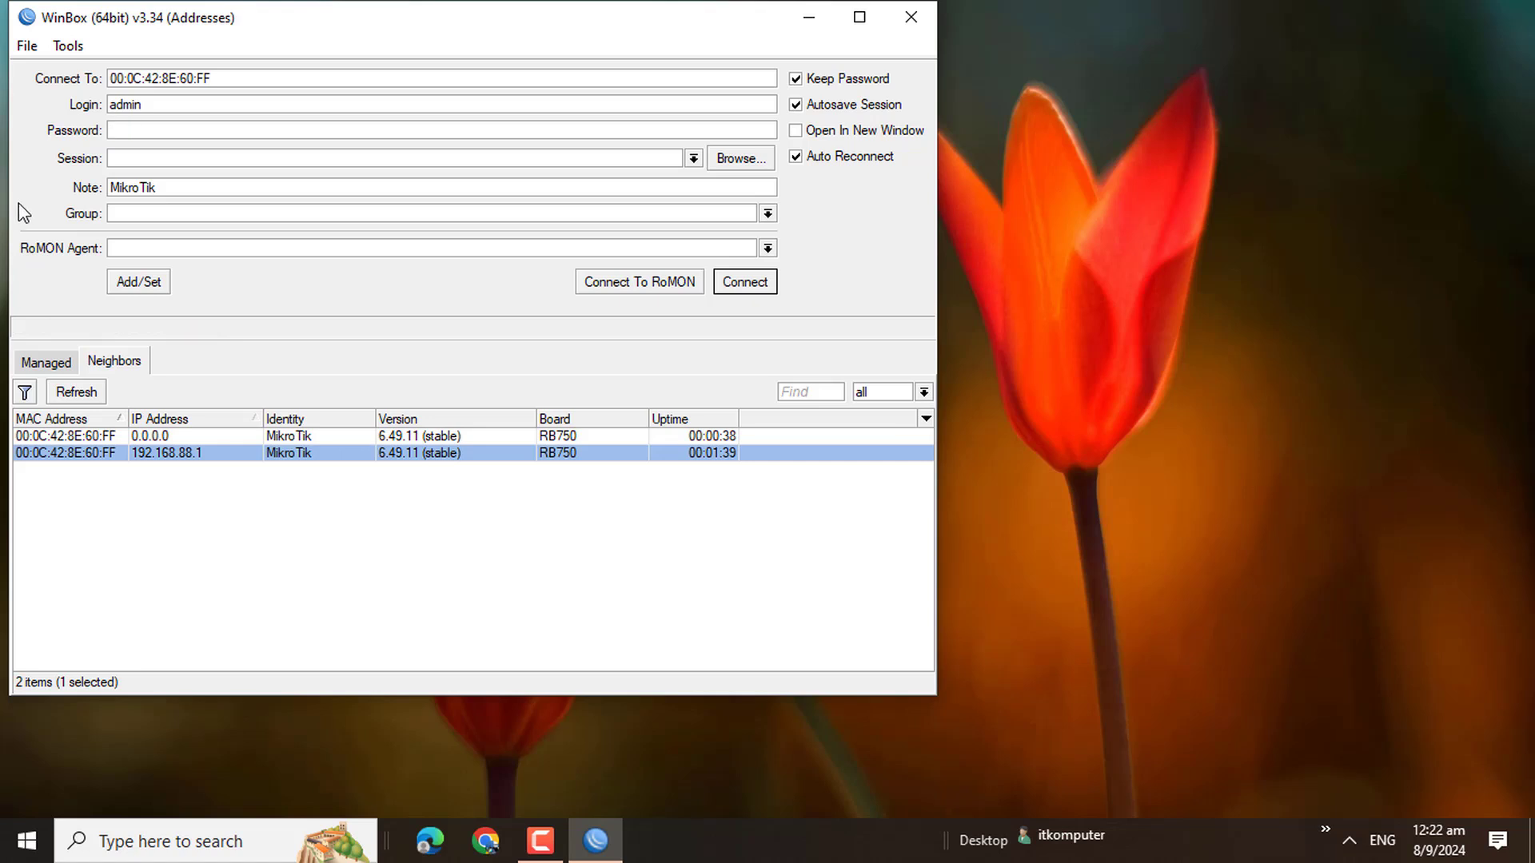
left_click(748, 291)
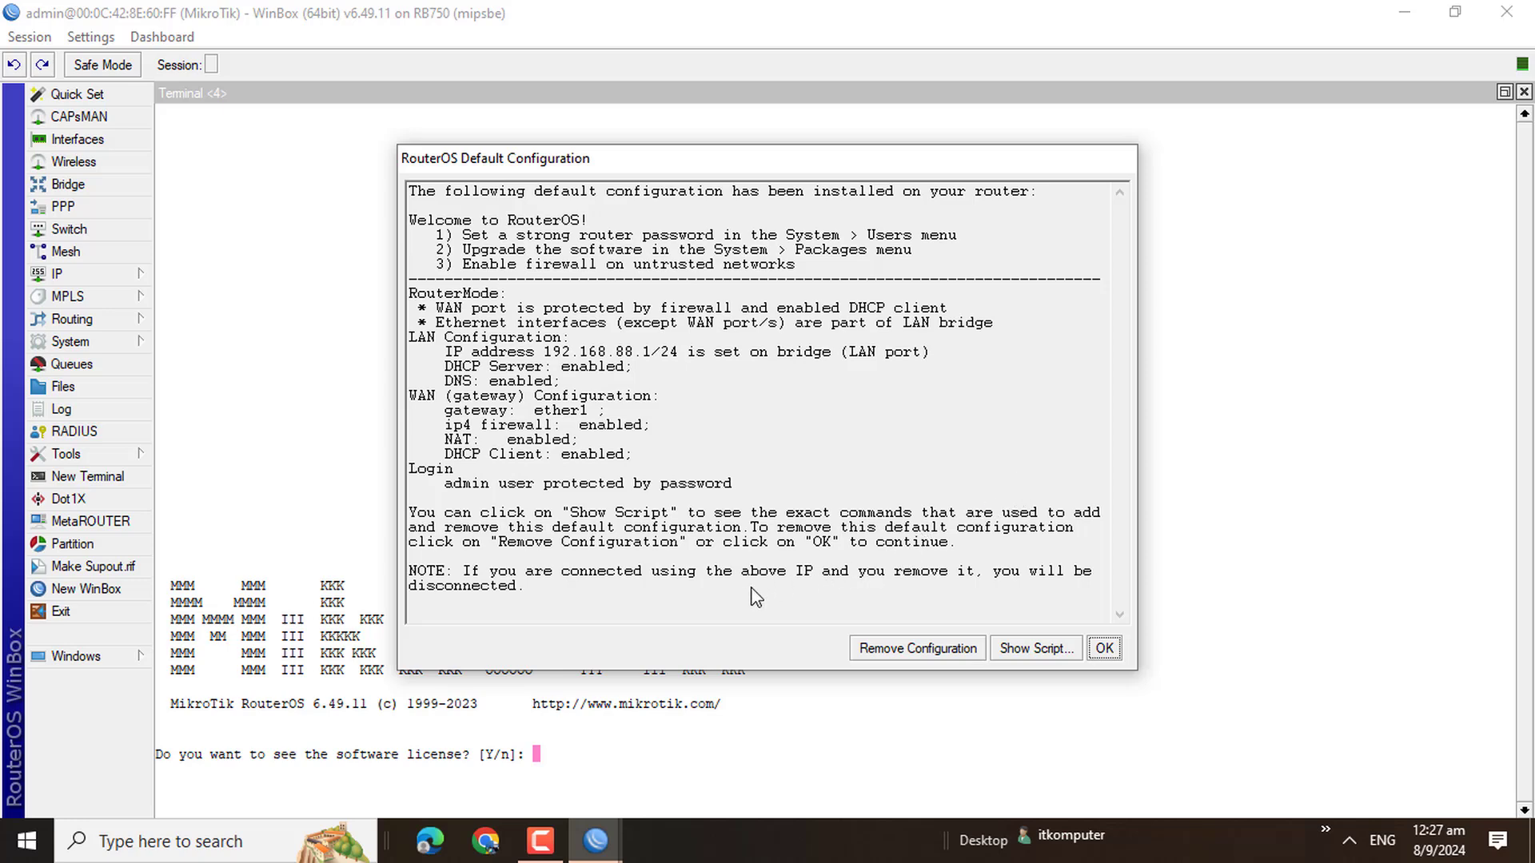
Step: Remove the RouterOS default configuration and reconnect to the router using its MAC address from the neighbour list
left_click(899, 654)
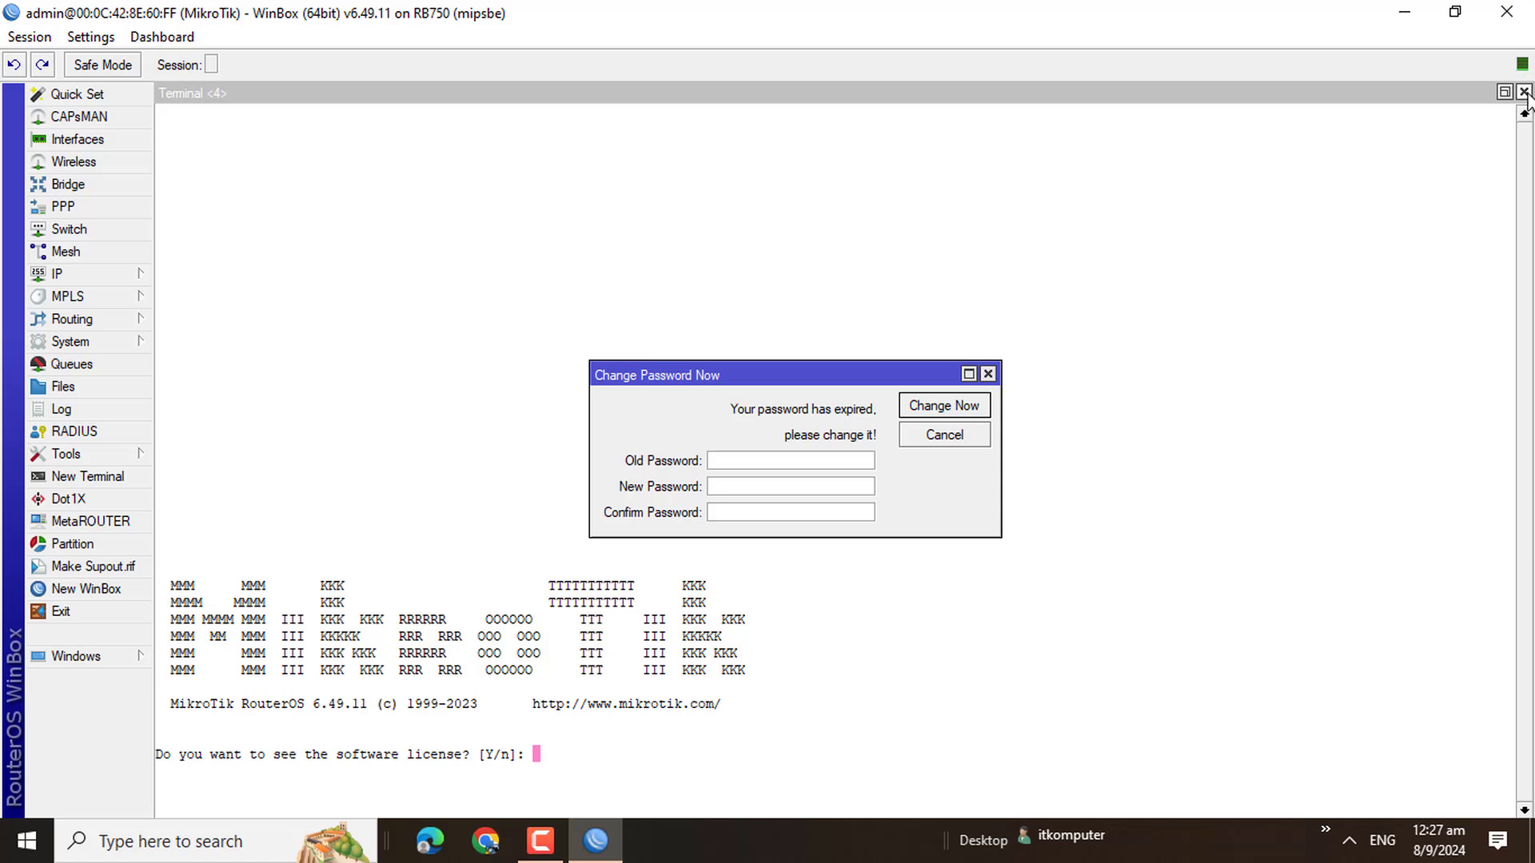
left_click(739, 488)
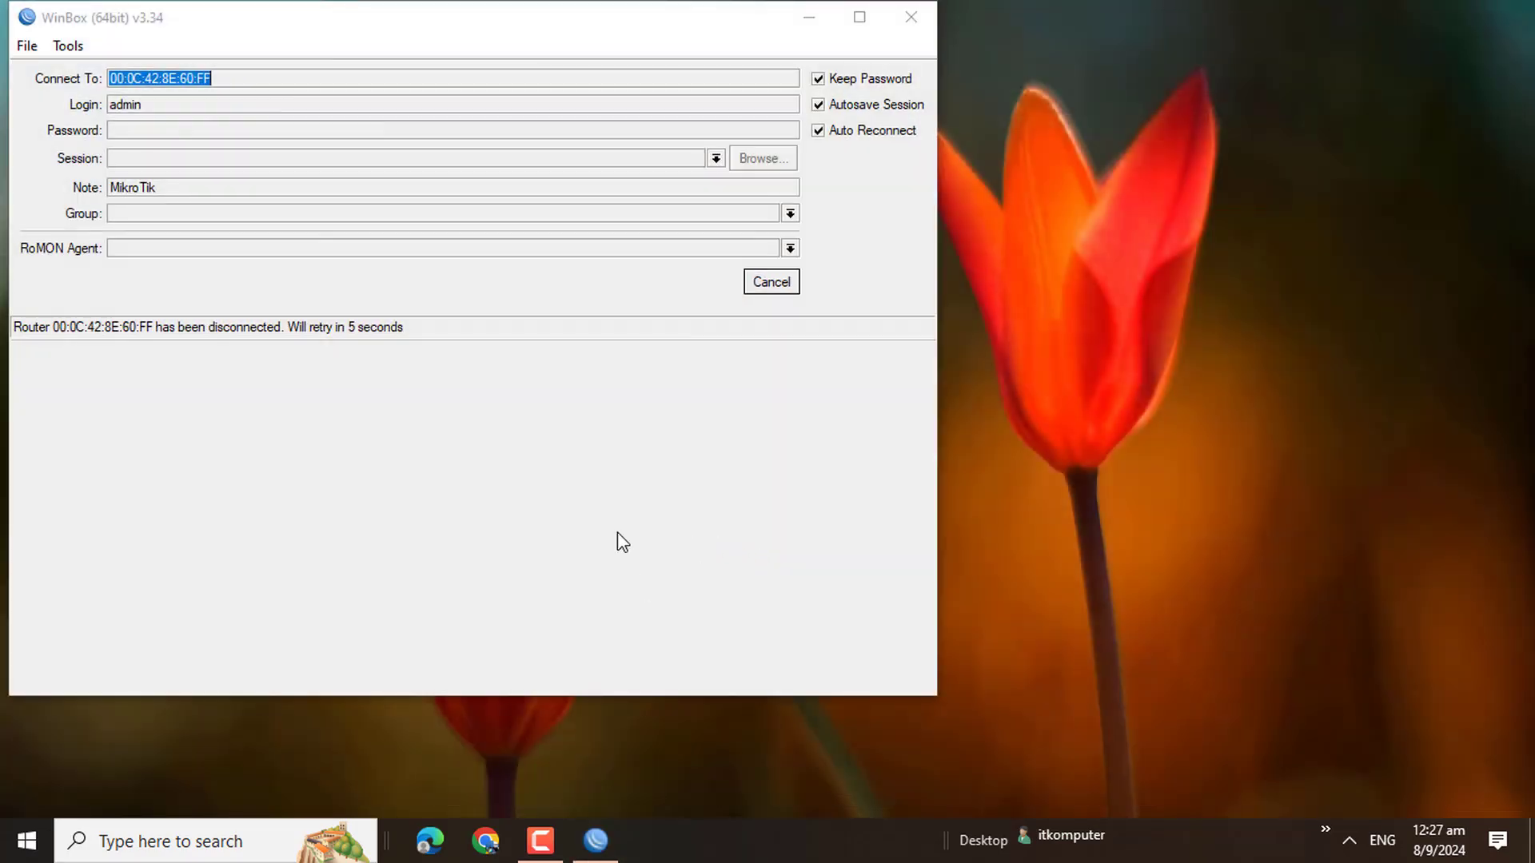
left_click(781, 285)
left_click(62, 439)
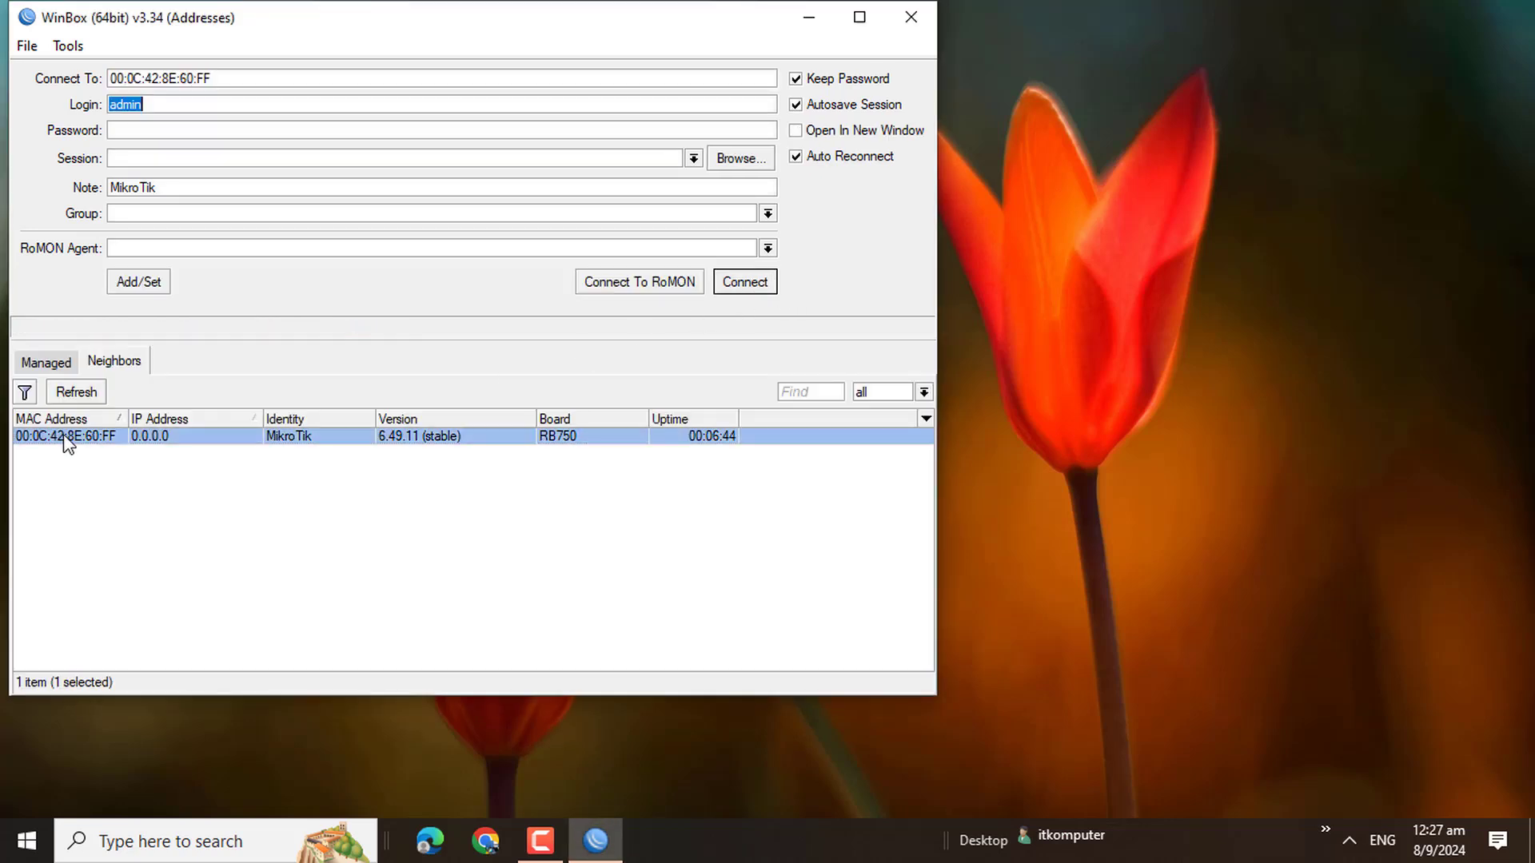
left_click(730, 285)
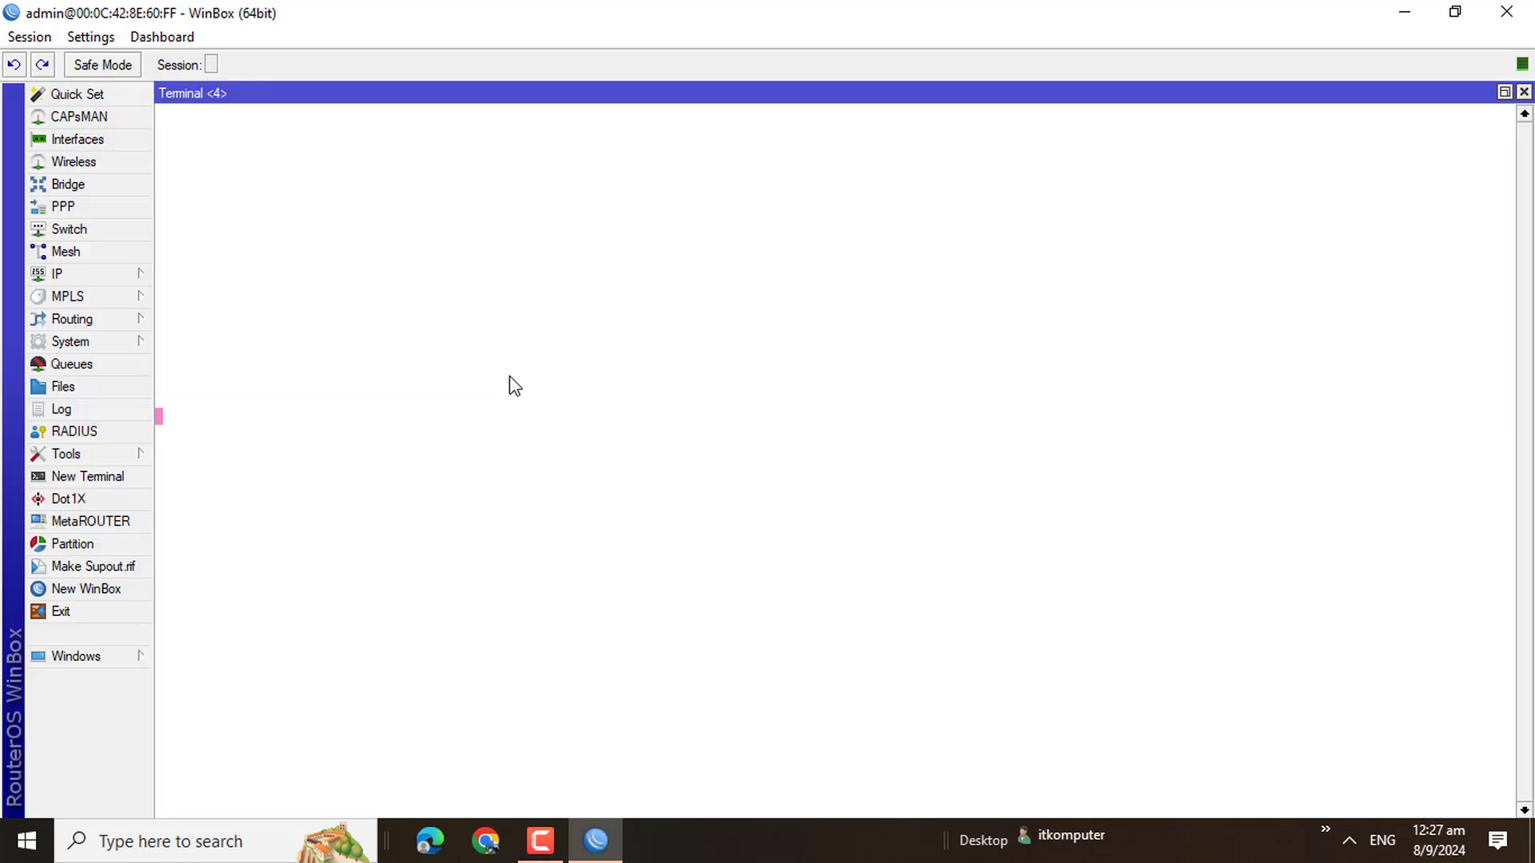
Step: Create a new entry in the router's IP address list with the address 192.168.10.1/24
left_click(120, 274)
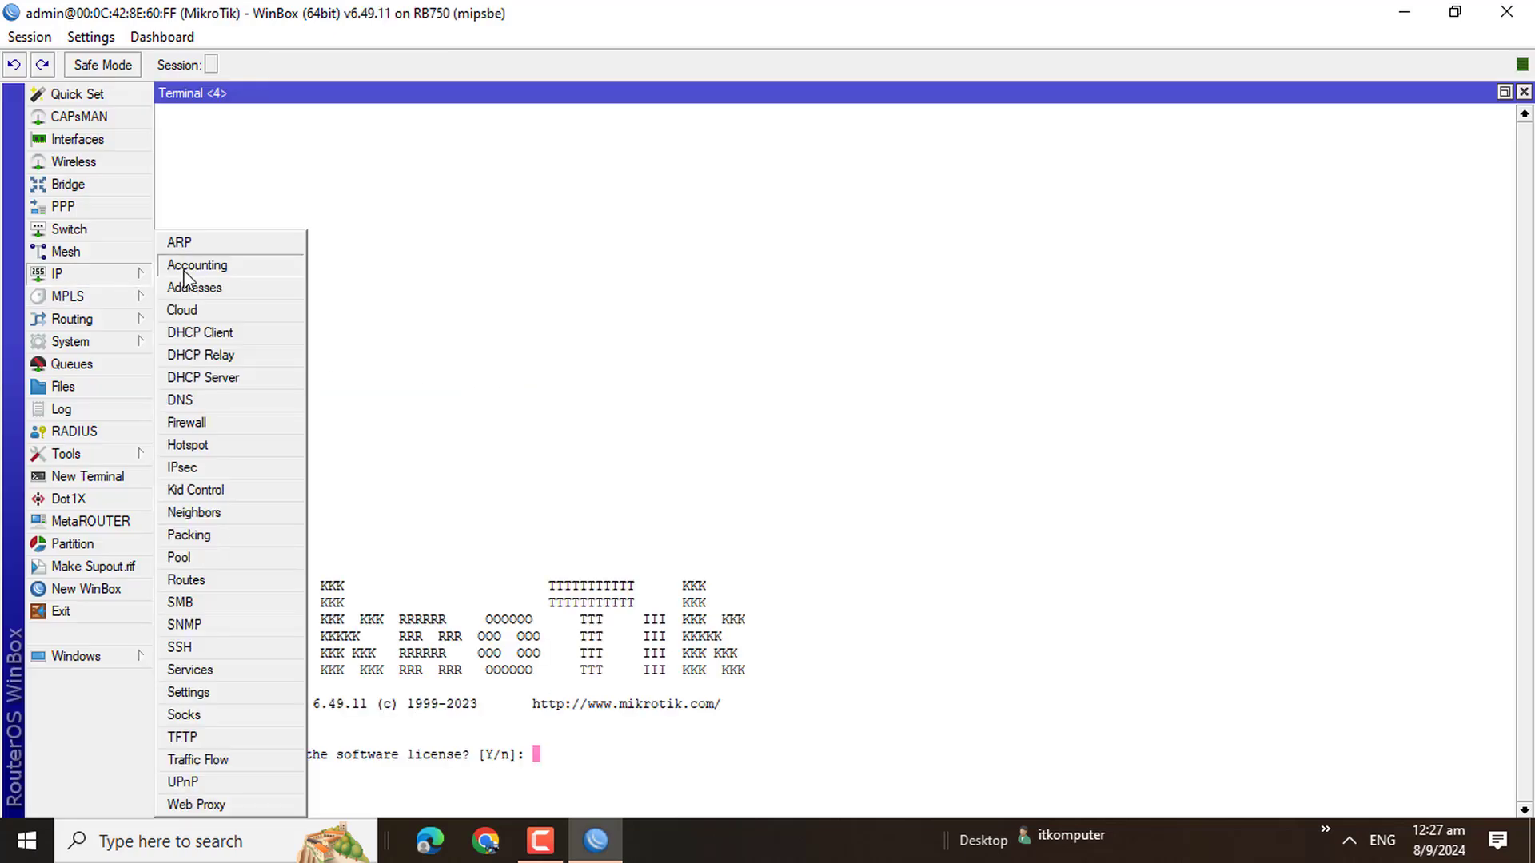
left_click(189, 289)
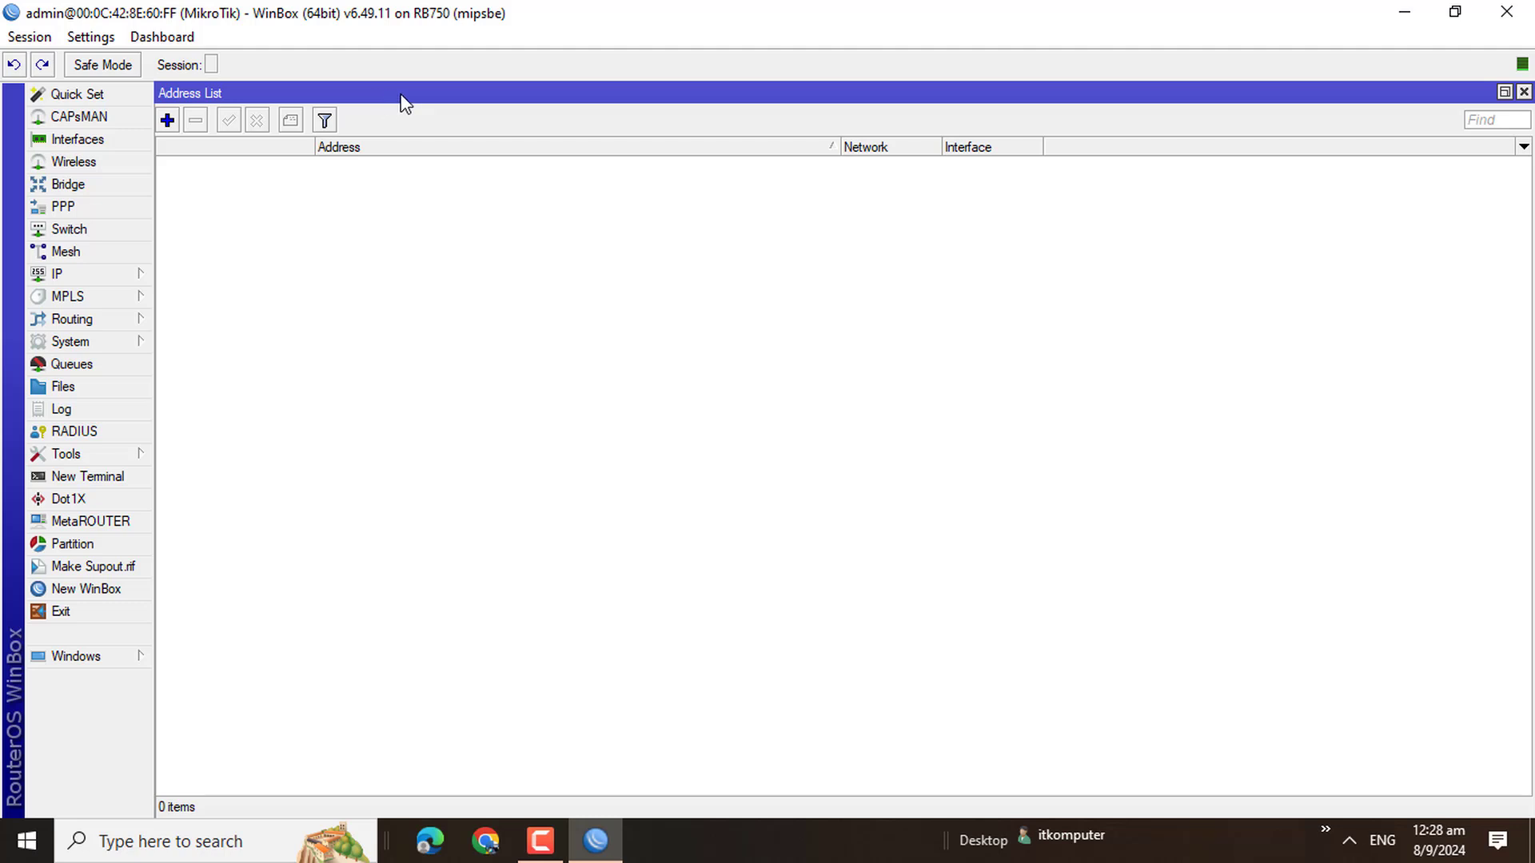
left_click(169, 122)
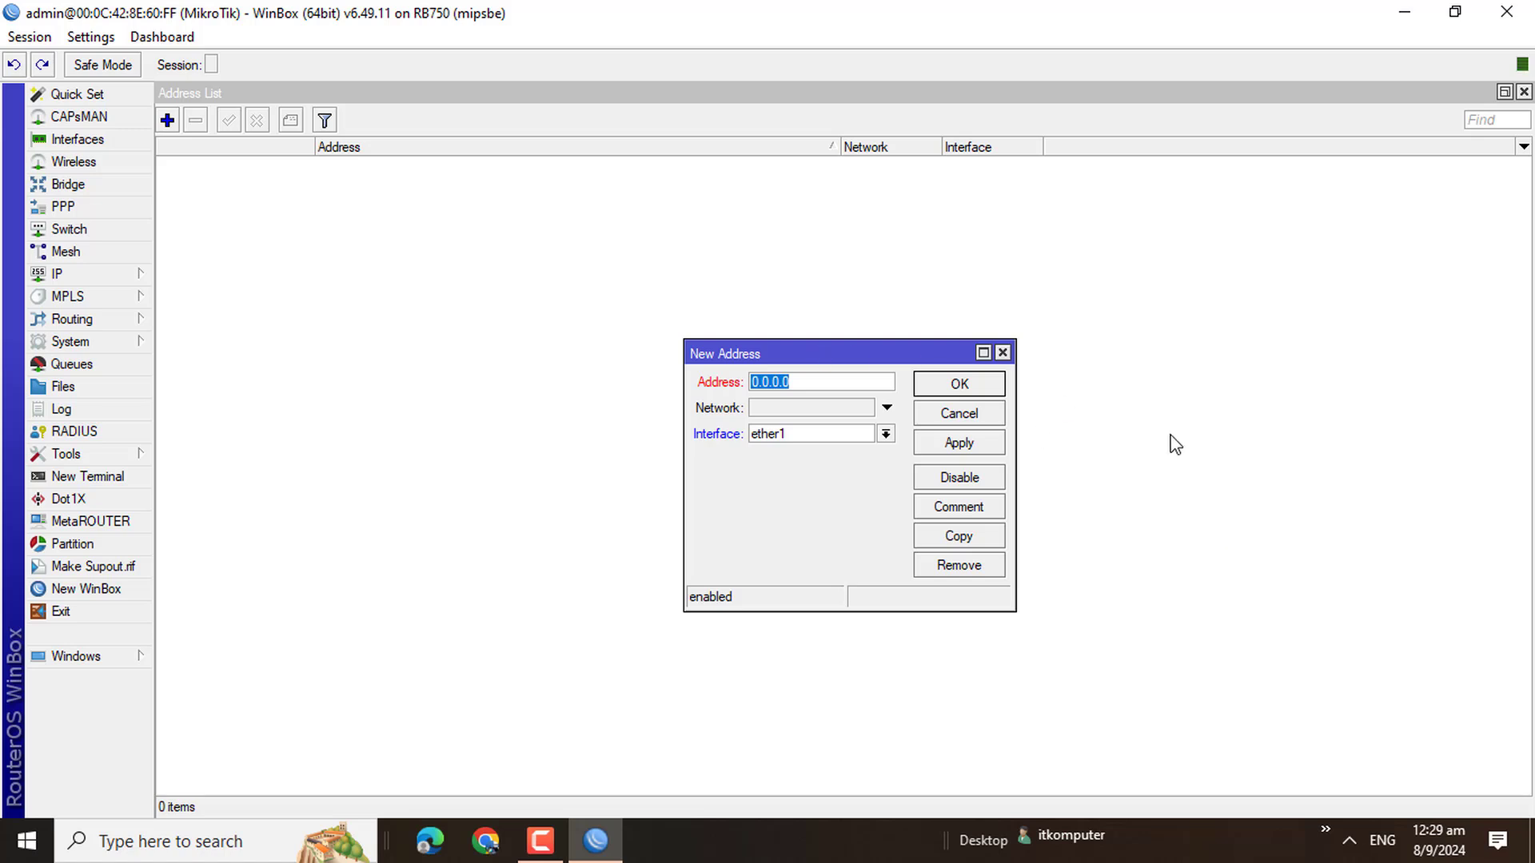
left_click(805, 381)
type("192.168.19")
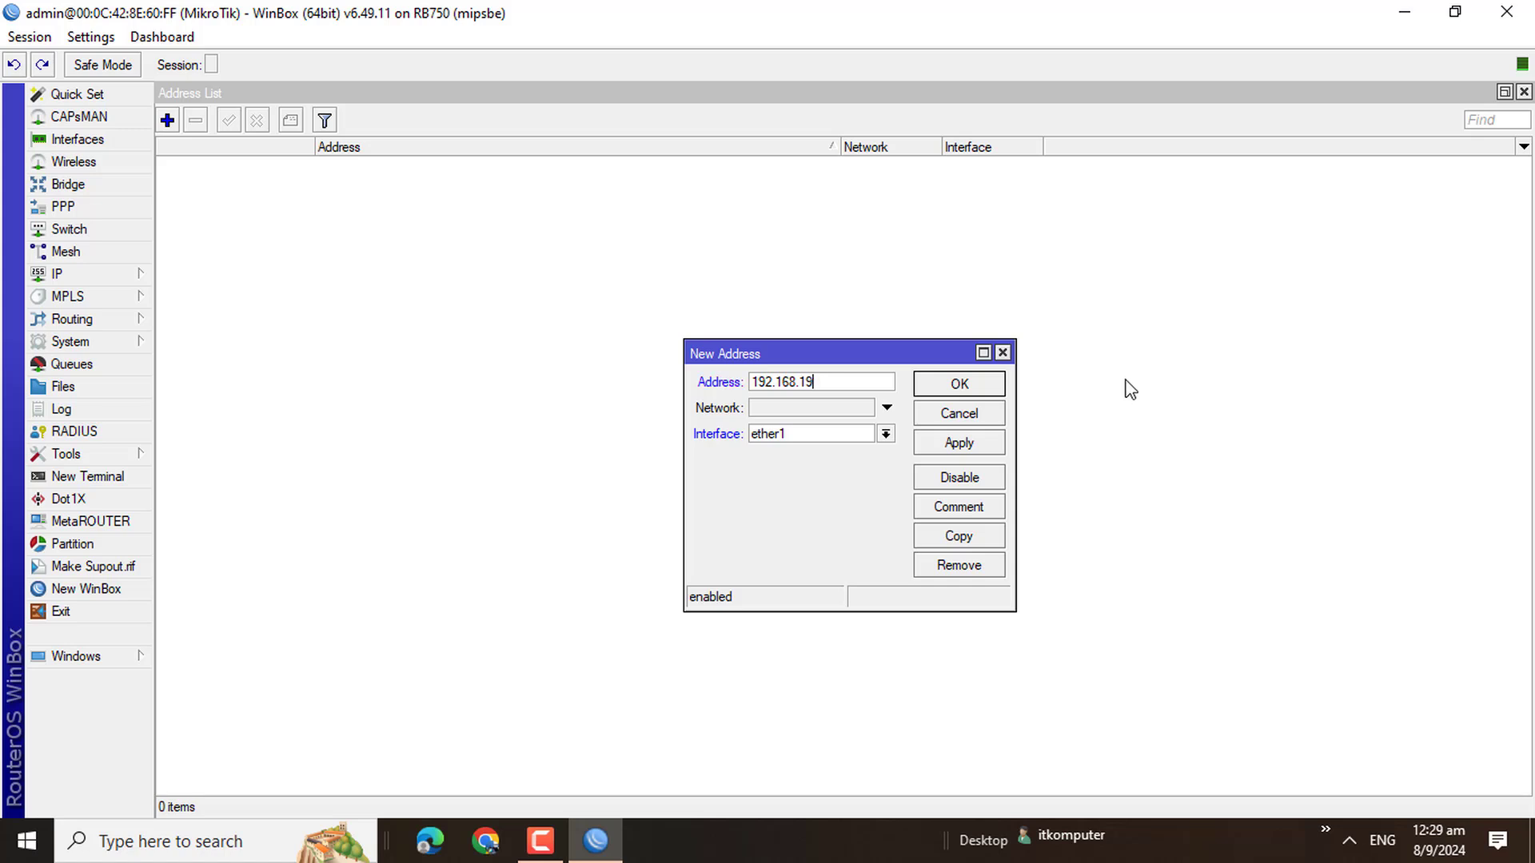
key("BackSpace")
type("0.1")
type("/24")
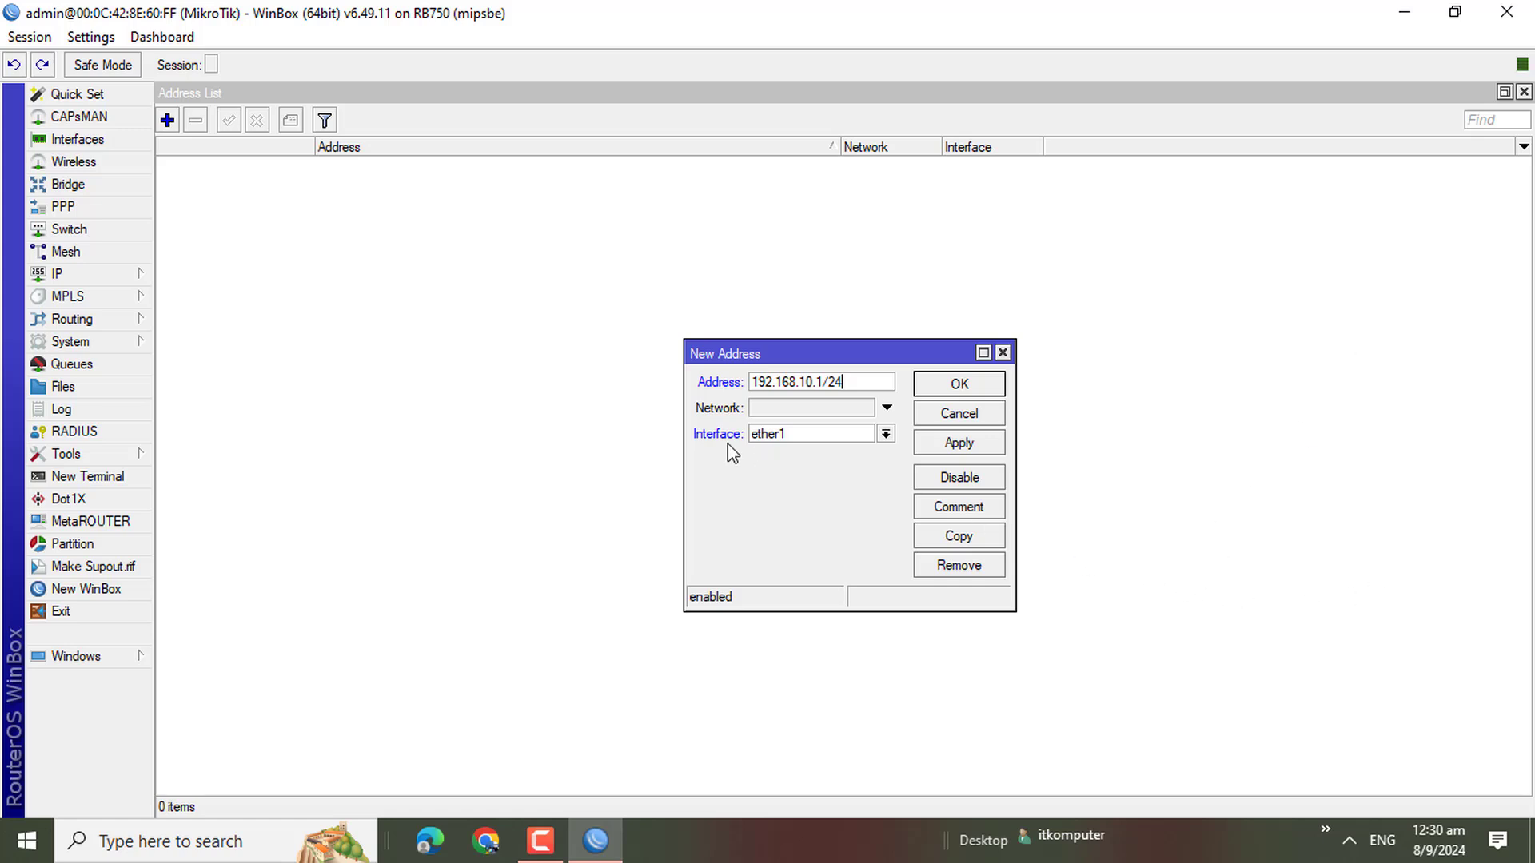
Step: Assign the new address to interface ether3, save it, and check the saved entry
left_click(867, 445)
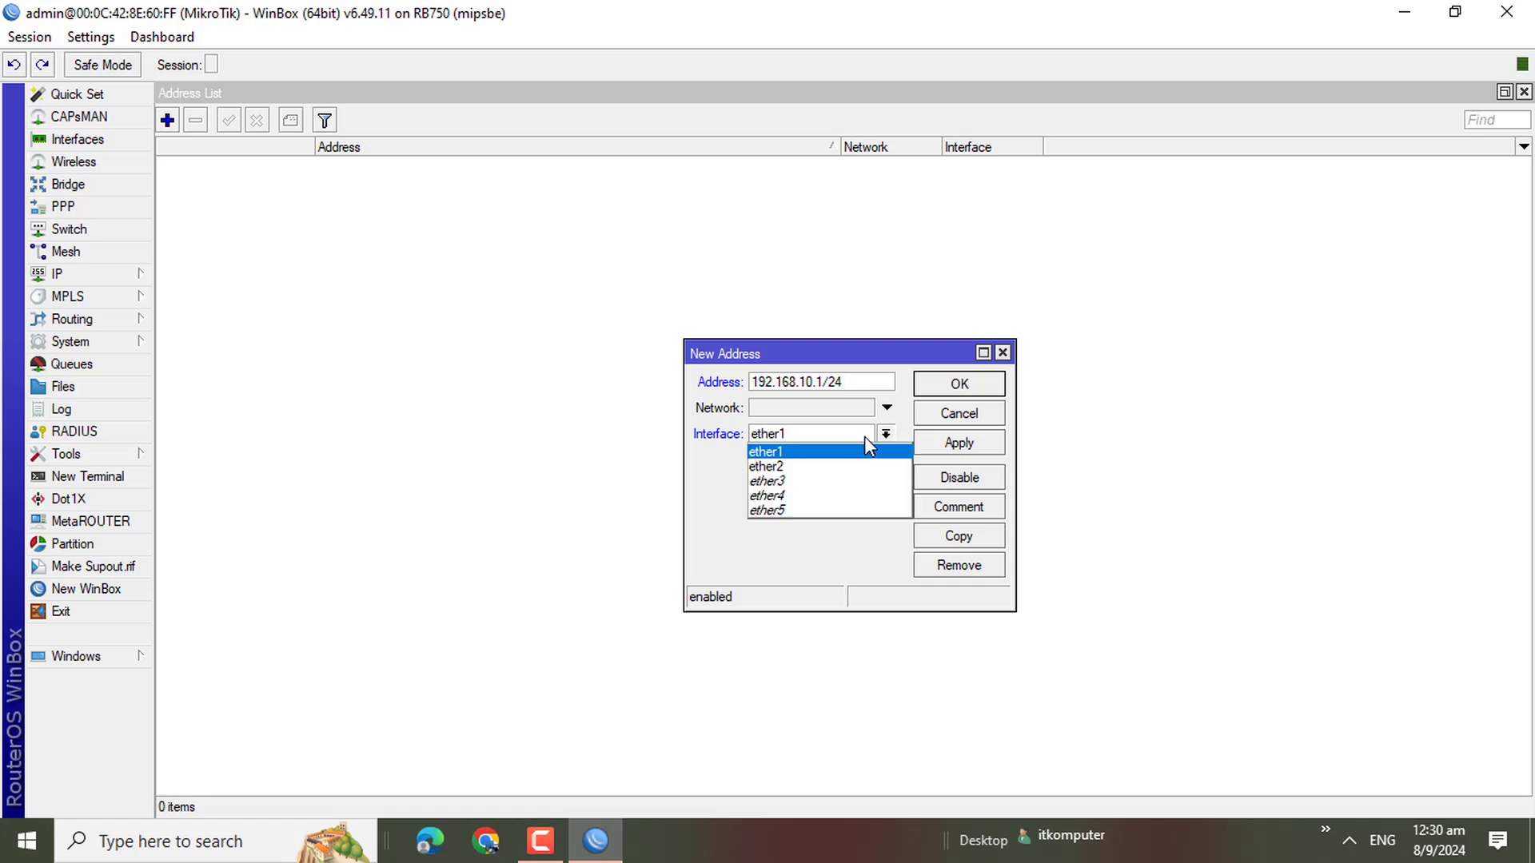
left_click(803, 467)
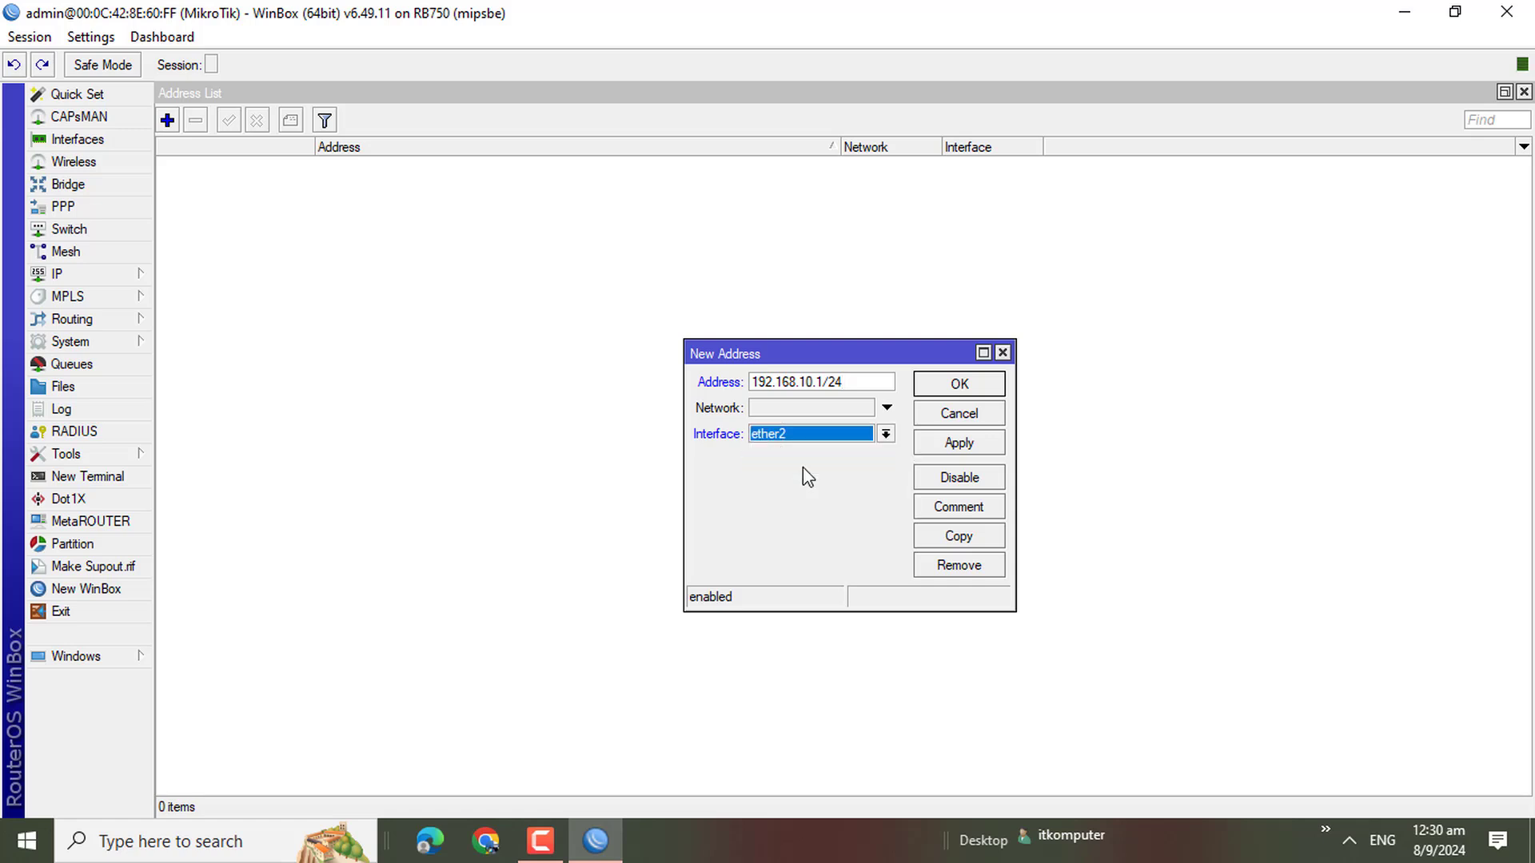
left_click(804, 439)
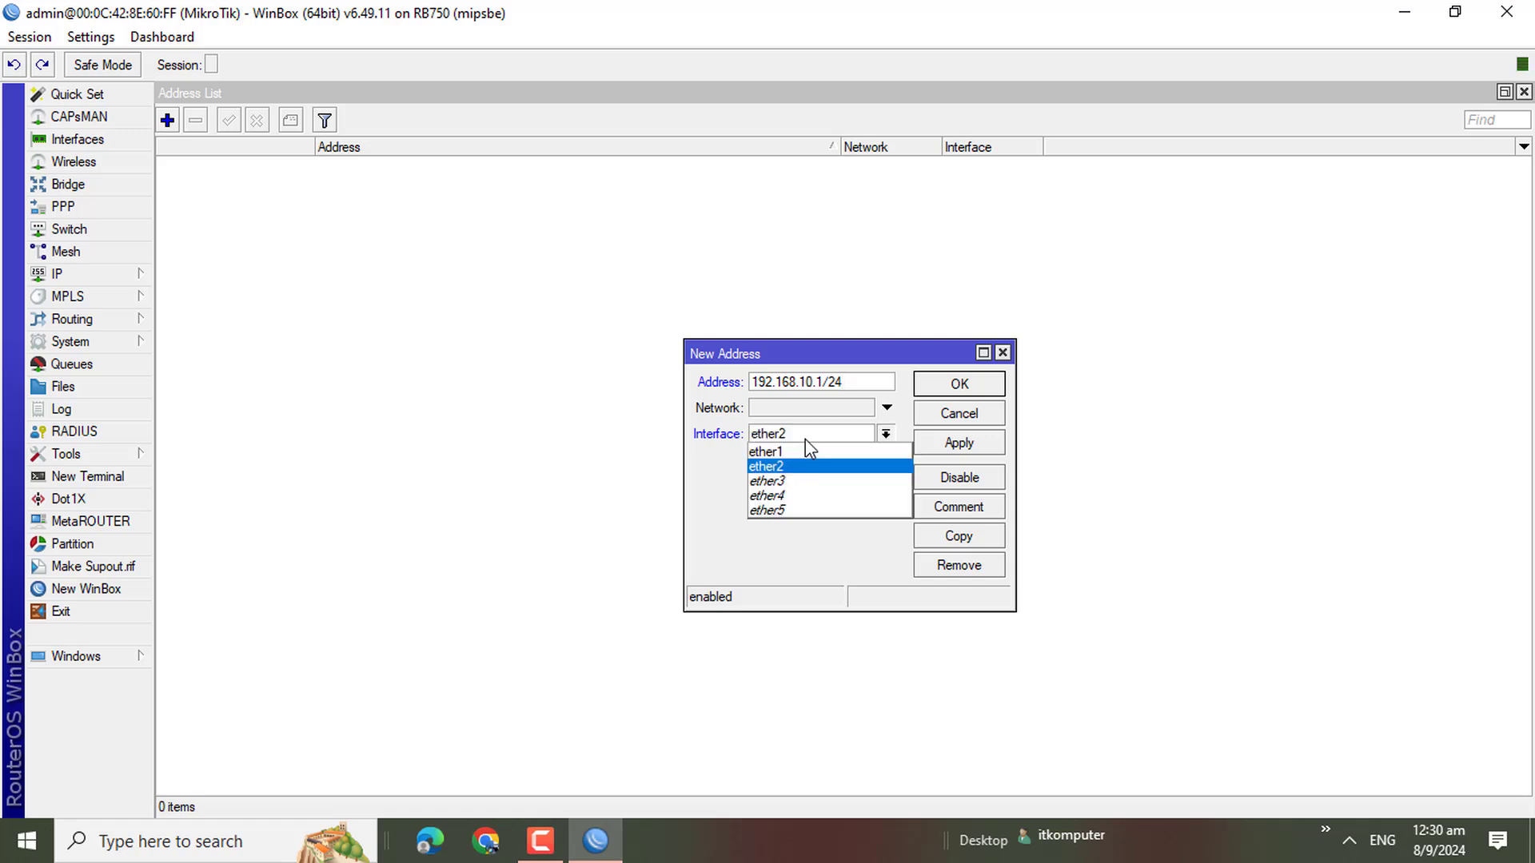
left_click(785, 480)
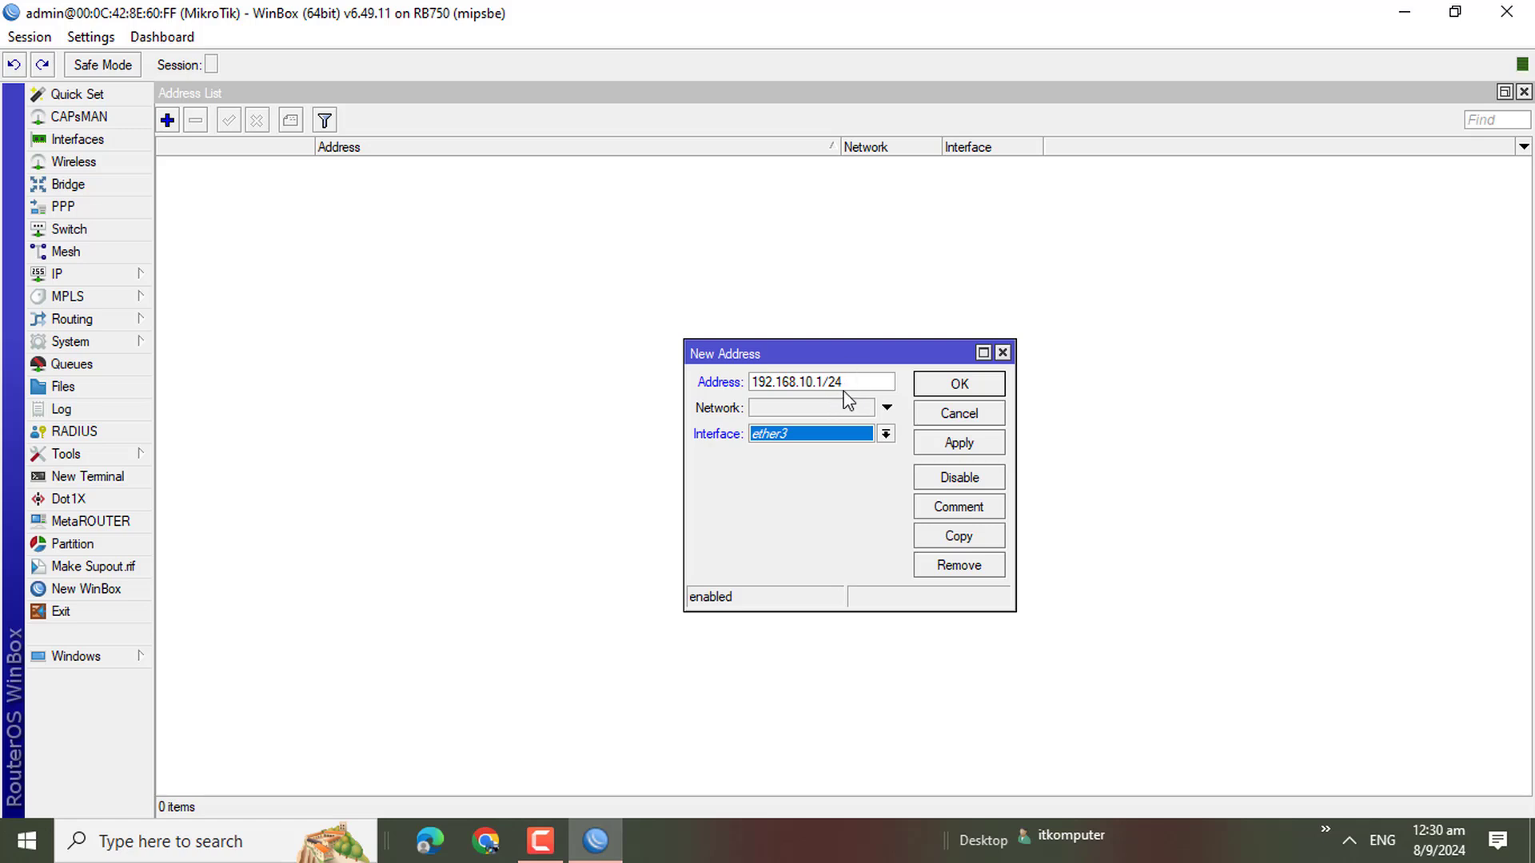
left_click(963, 385)
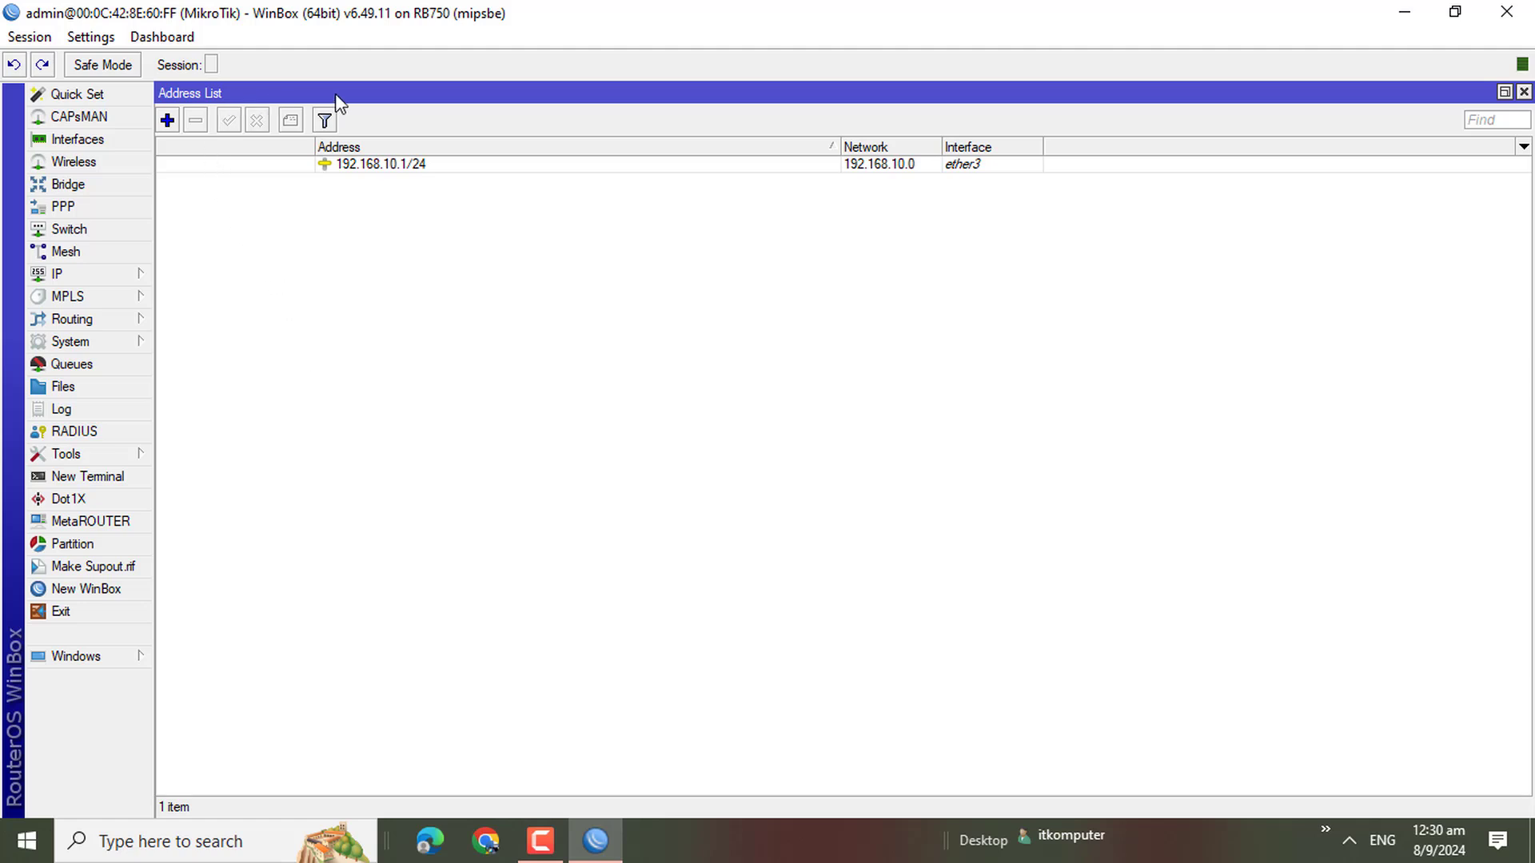
double_click(378, 164)
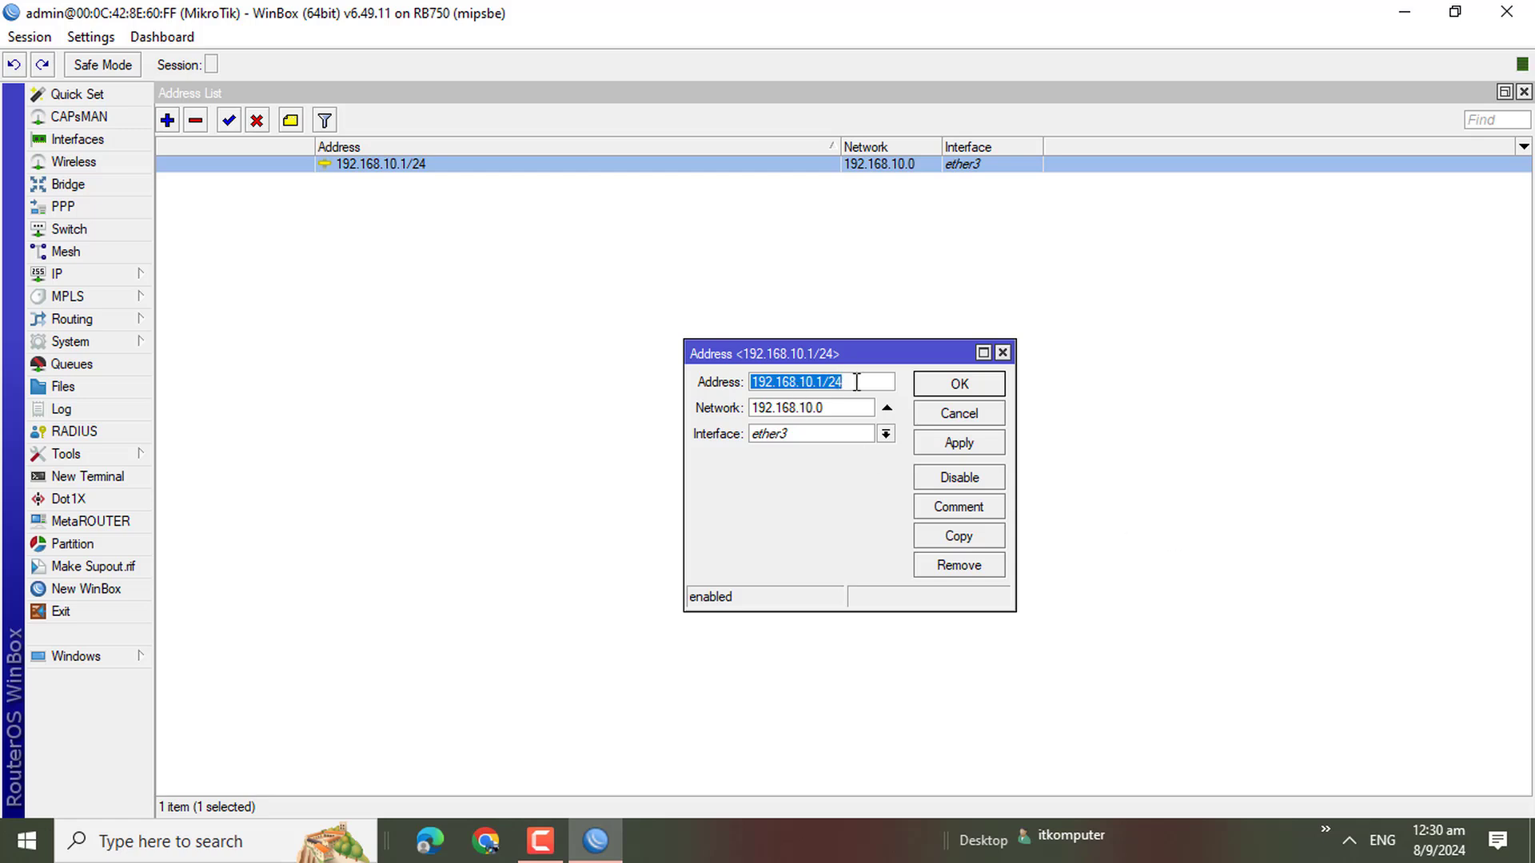
left_click(920, 419)
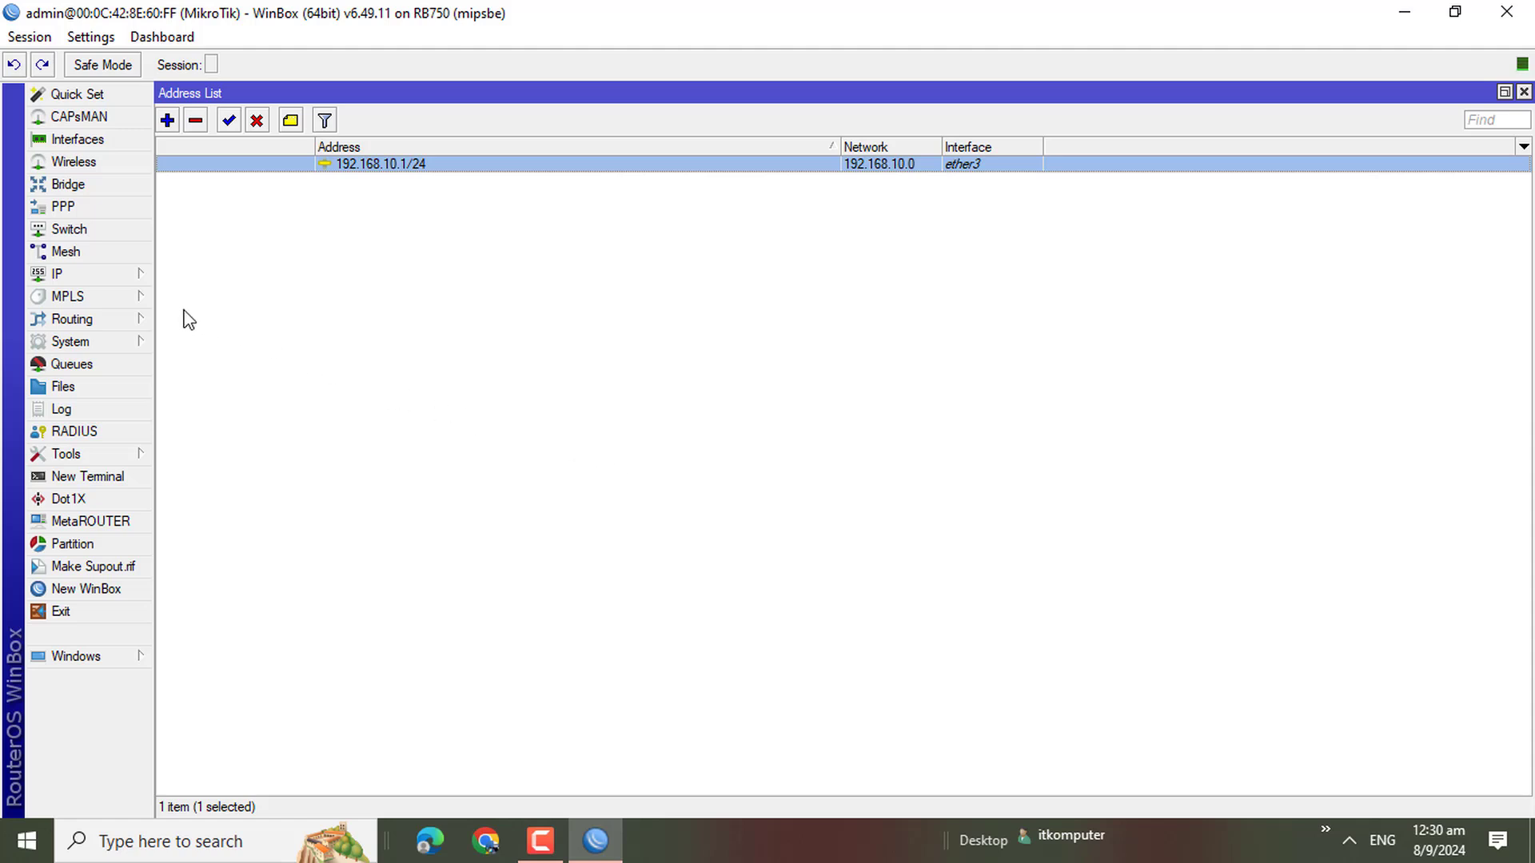
Step: Add a DHCP client on interface ether1, keeping peer DNS, peer NTP and the default route enabled
left_click(113, 277)
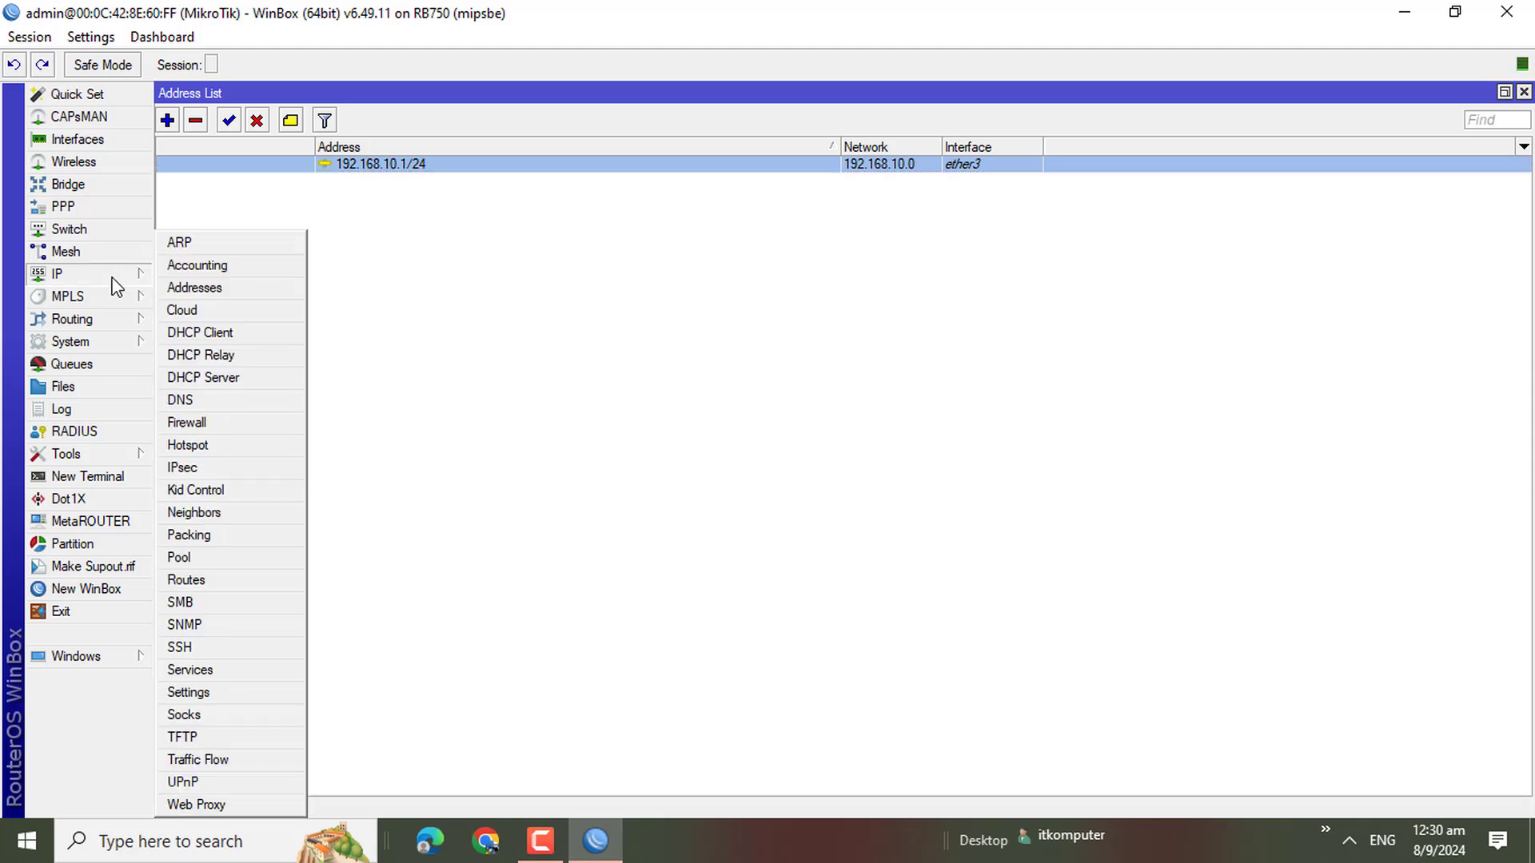
left_click(203, 329)
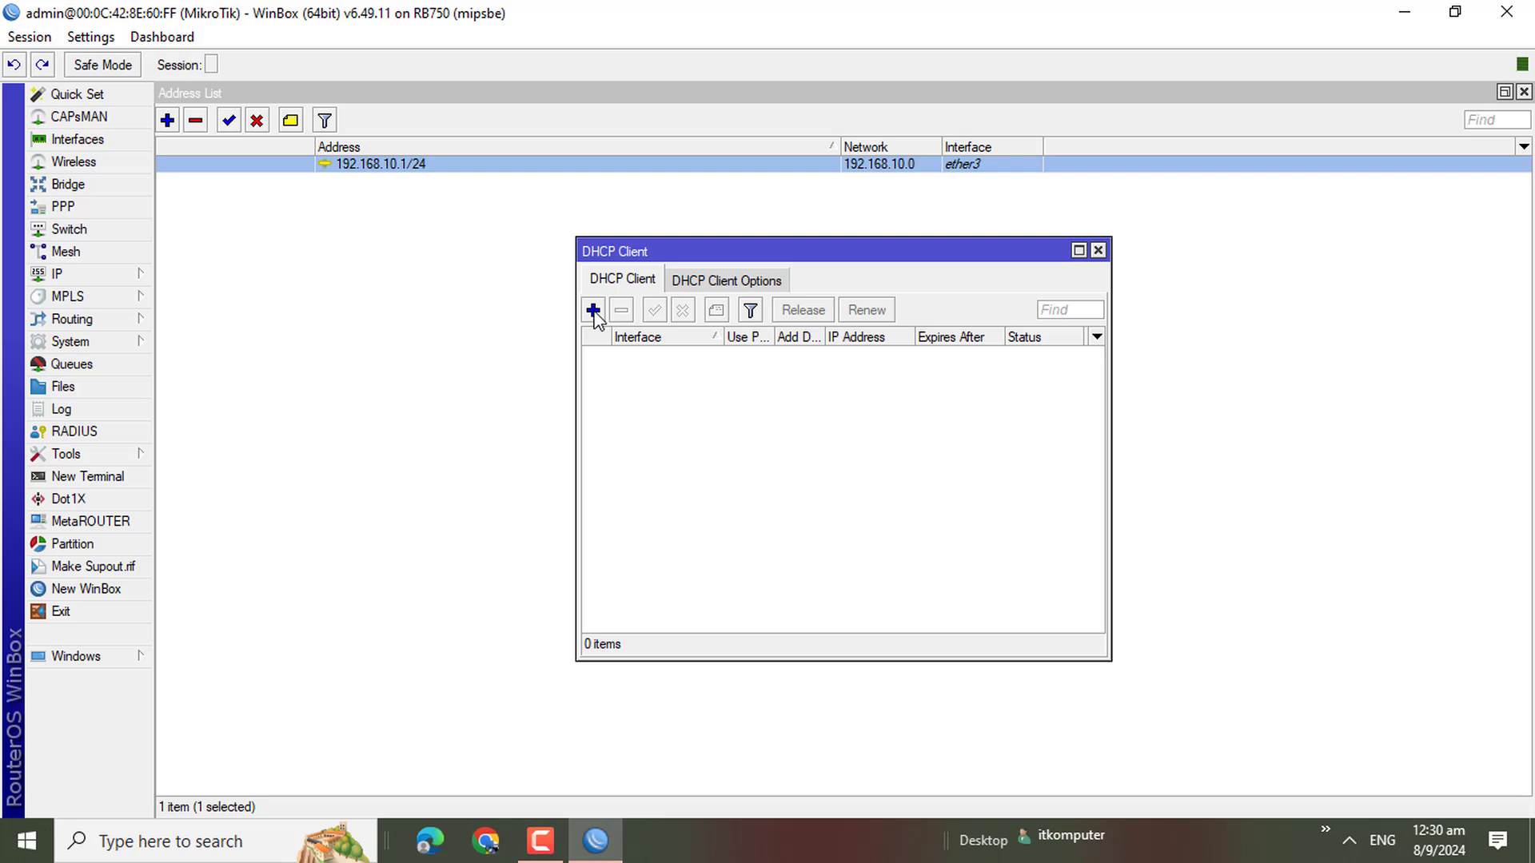
left_click(698, 284)
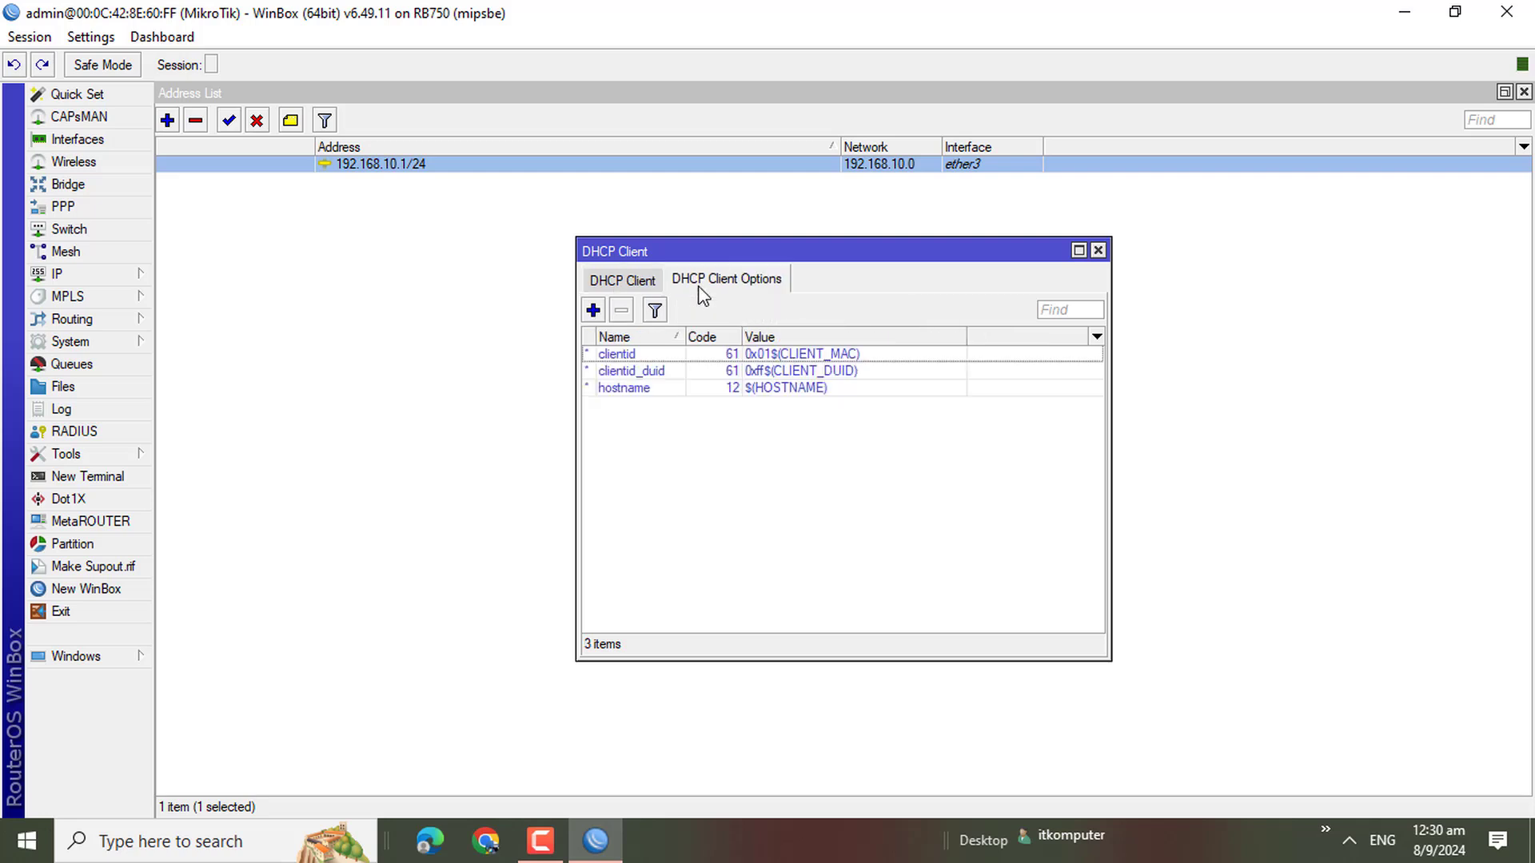
left_click(622, 286)
left_click(592, 310)
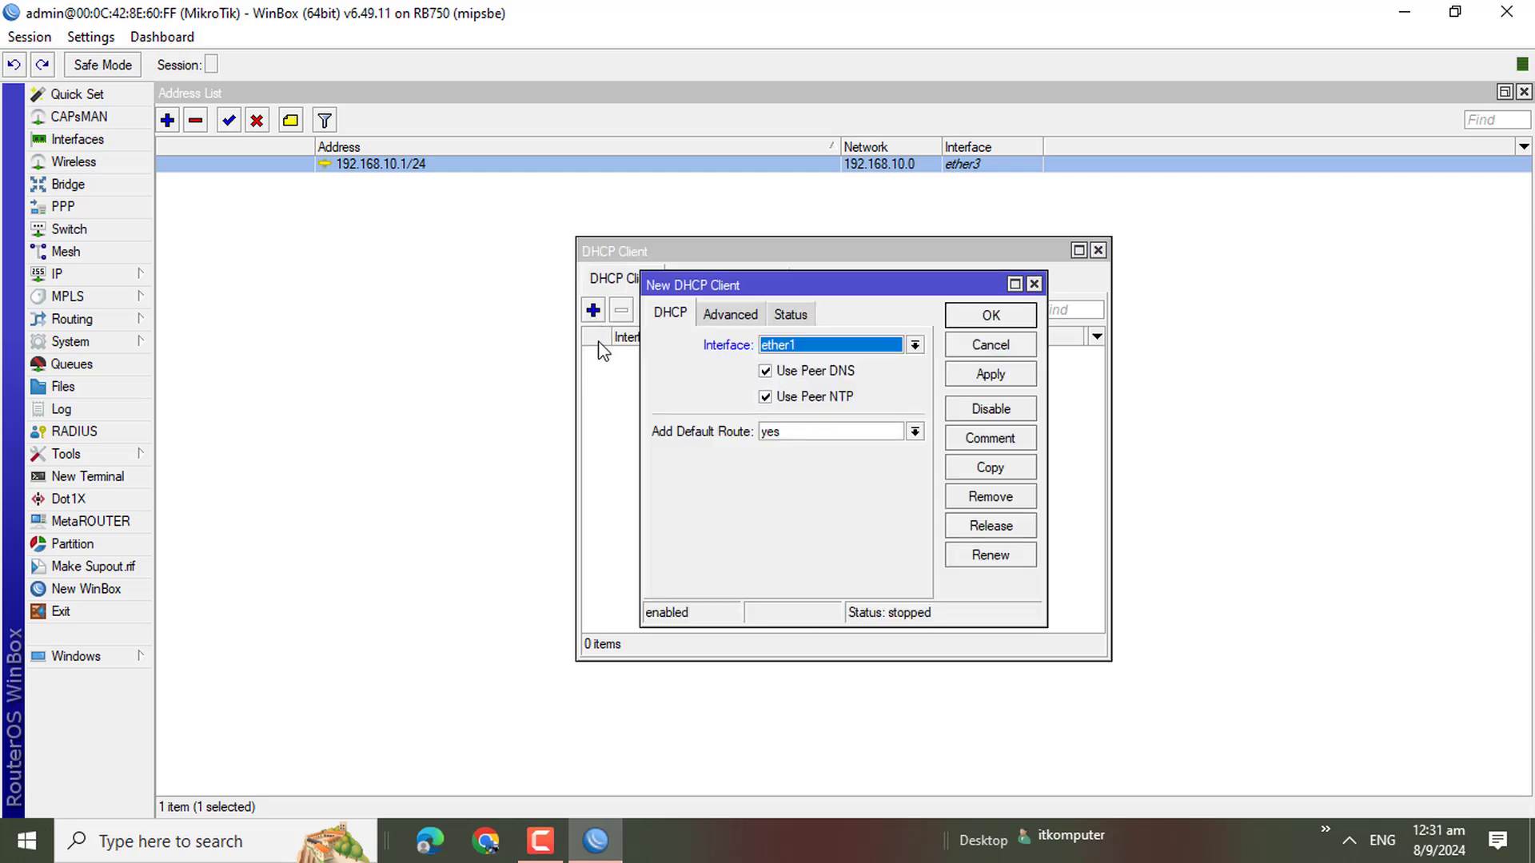
left_click(833, 346)
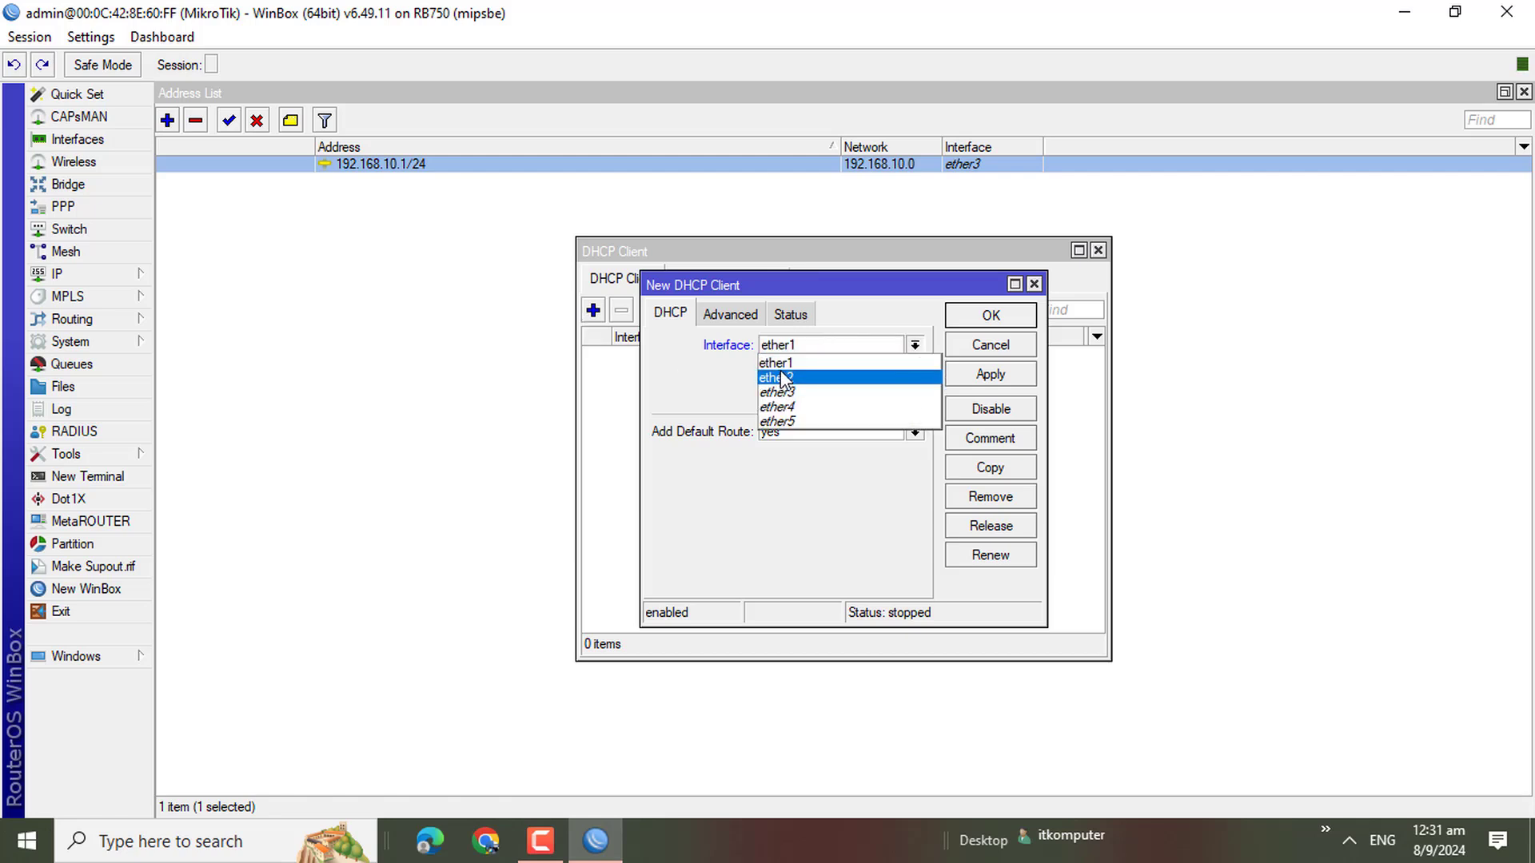
left_click(781, 365)
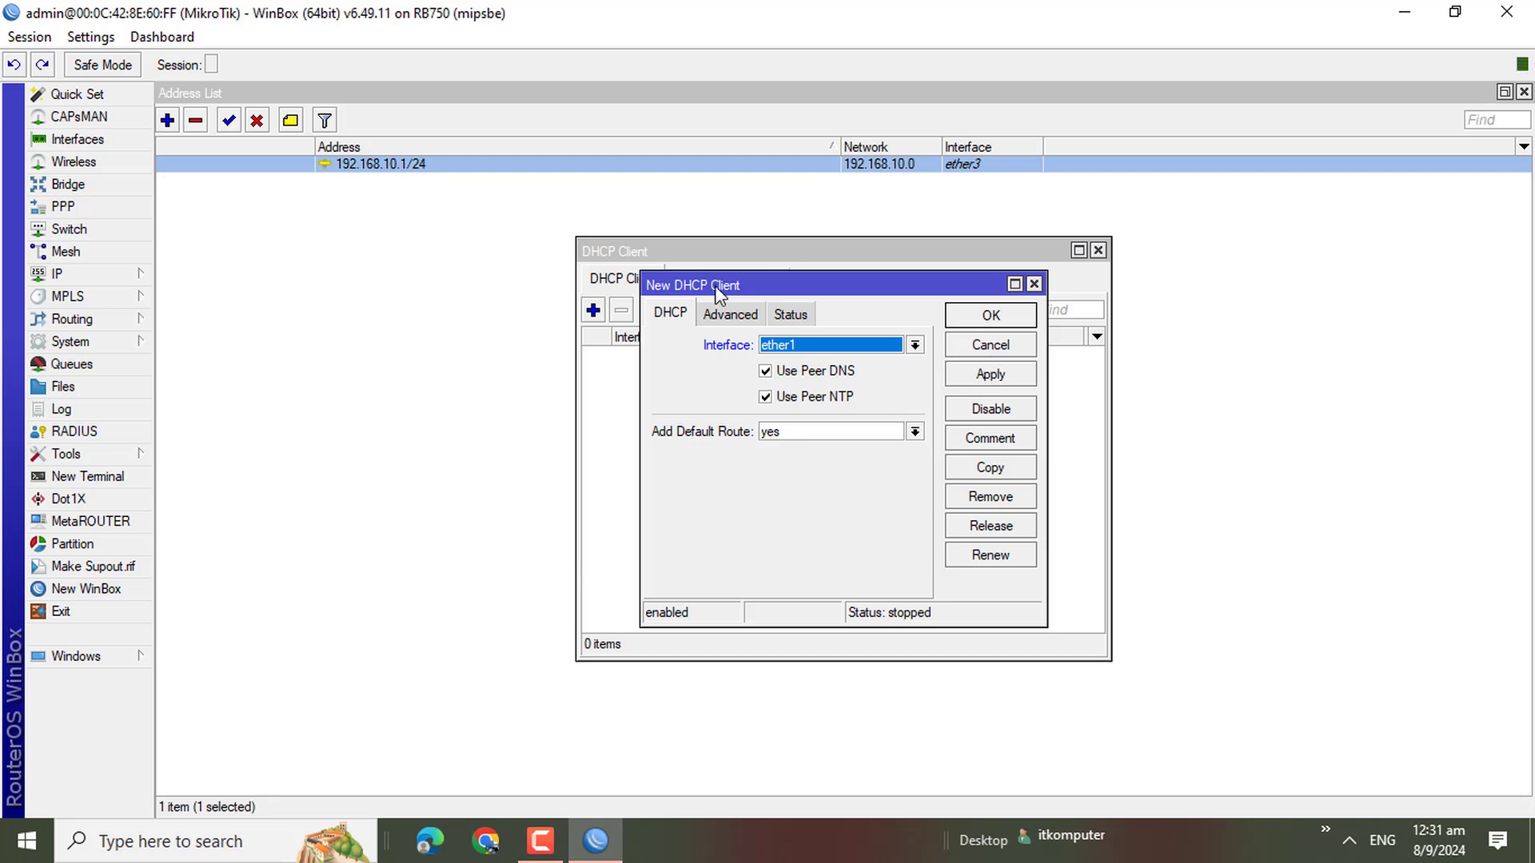
left_click_drag(717, 286, 891, 258)
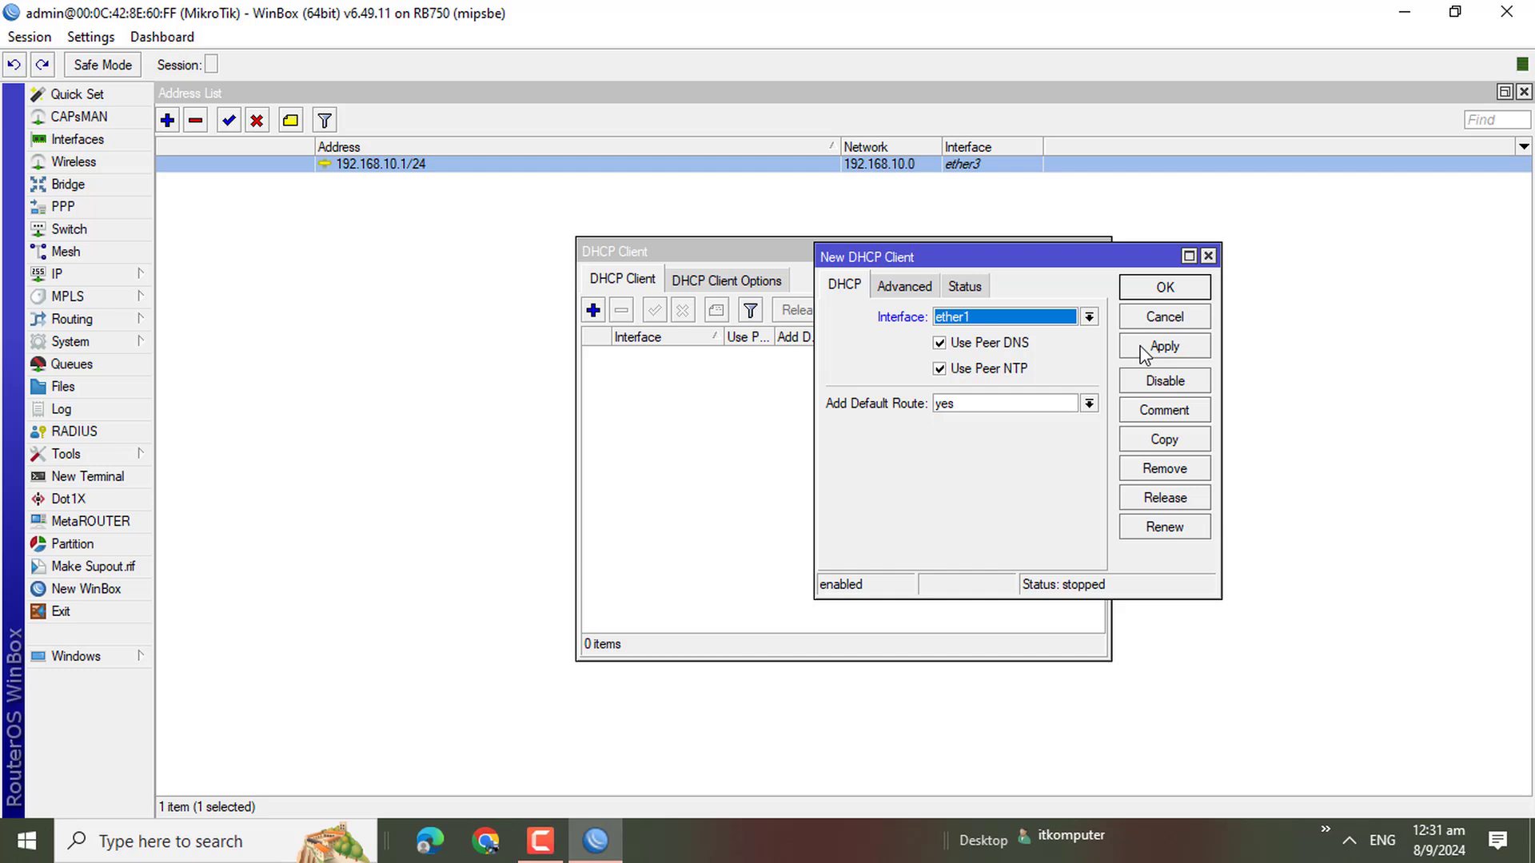
left_click(1164, 346)
left_click(1167, 289)
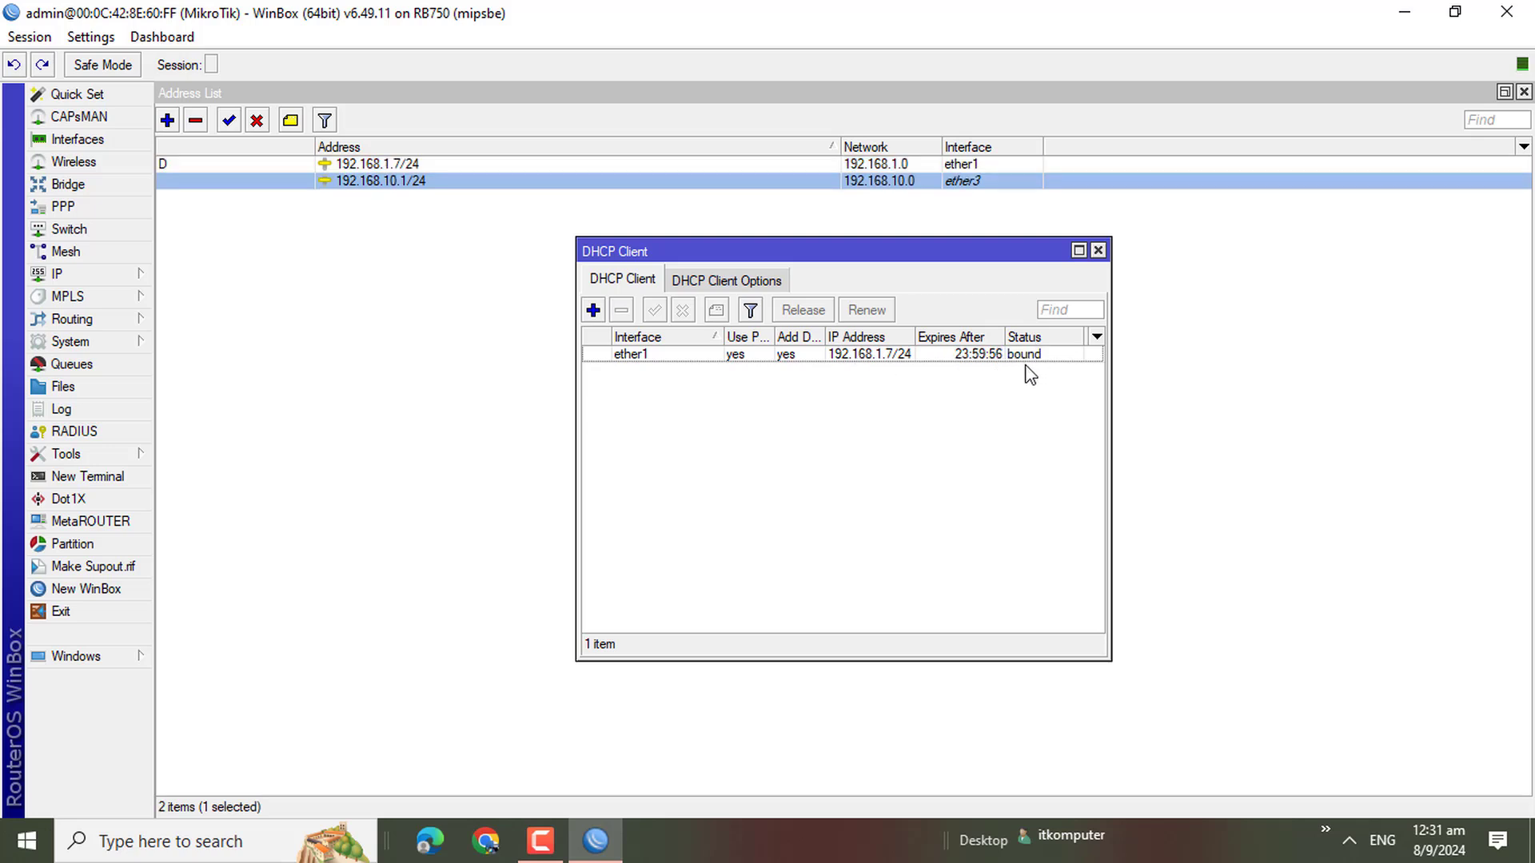
left_click(1096, 251)
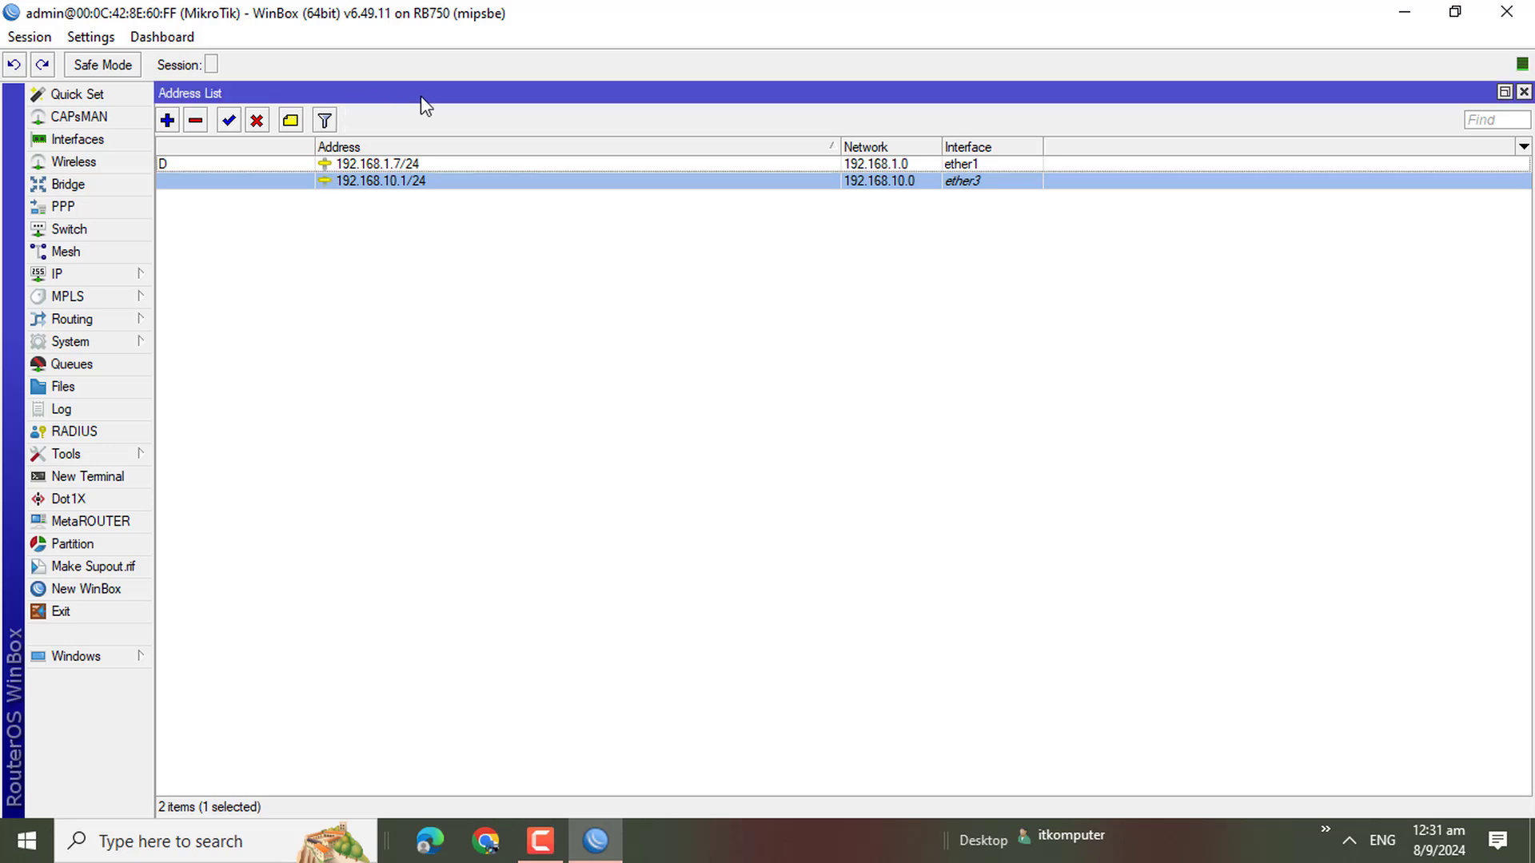
Step: Replace the ether3 address entry with a new 192.168.10.1/24 address on interface ether2
left_click(390, 165)
left_click(387, 181)
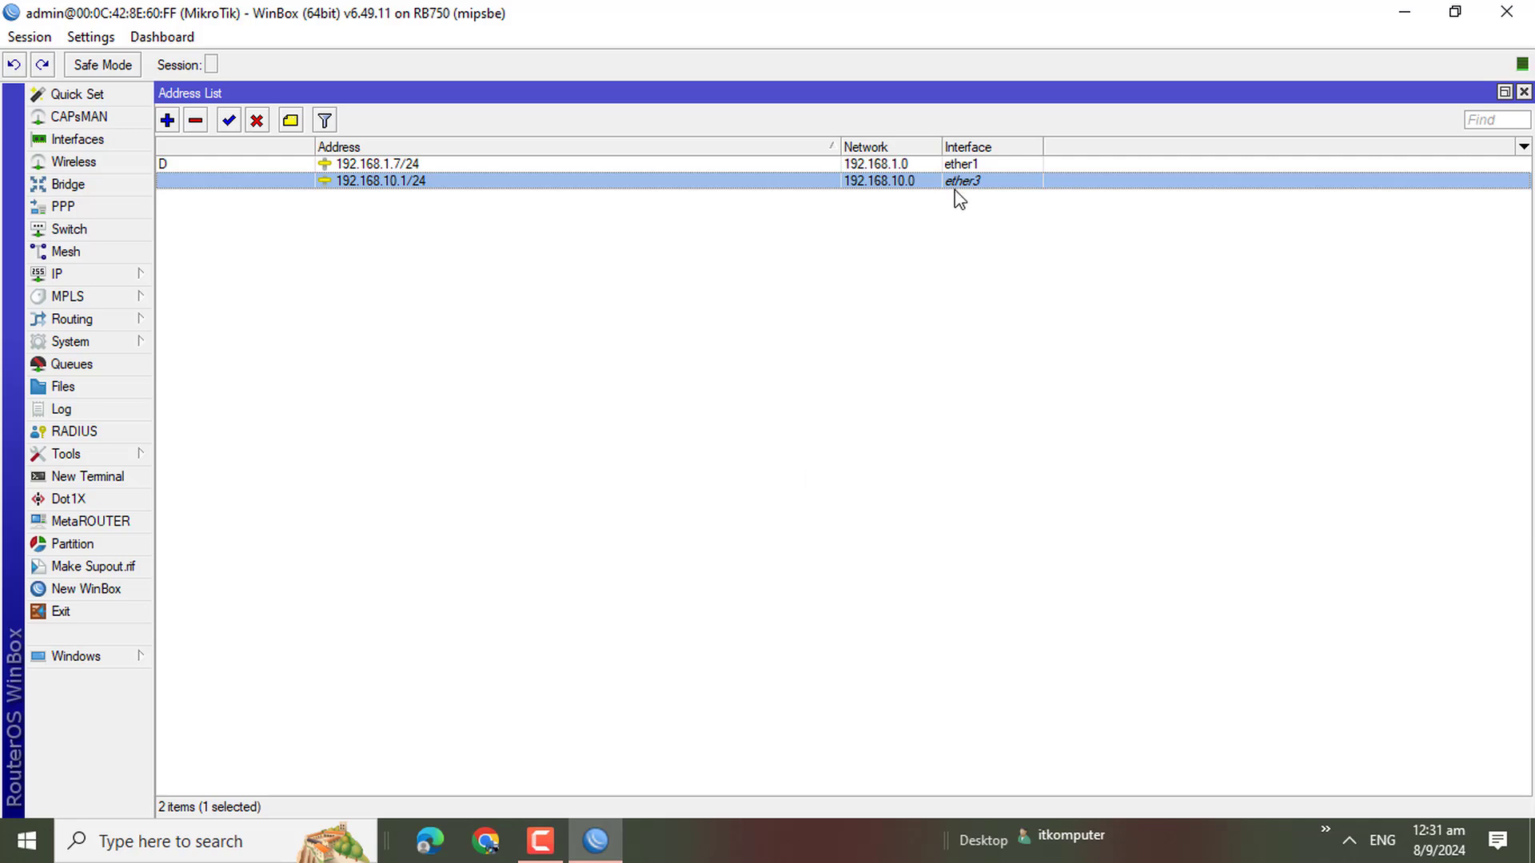
left_click(195, 120)
left_click(167, 120)
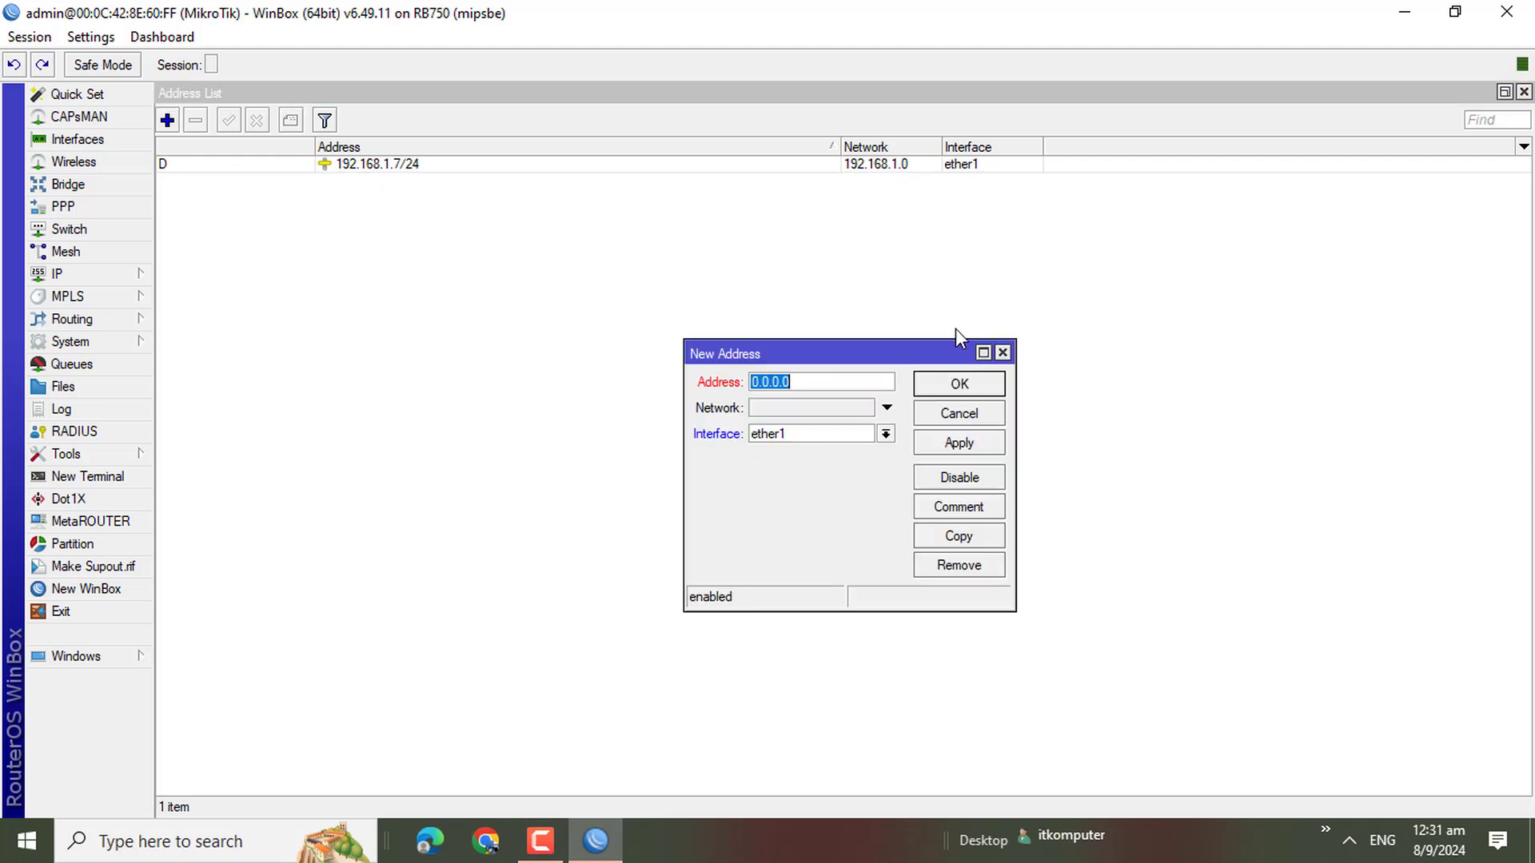
type("192.168.10.1/24")
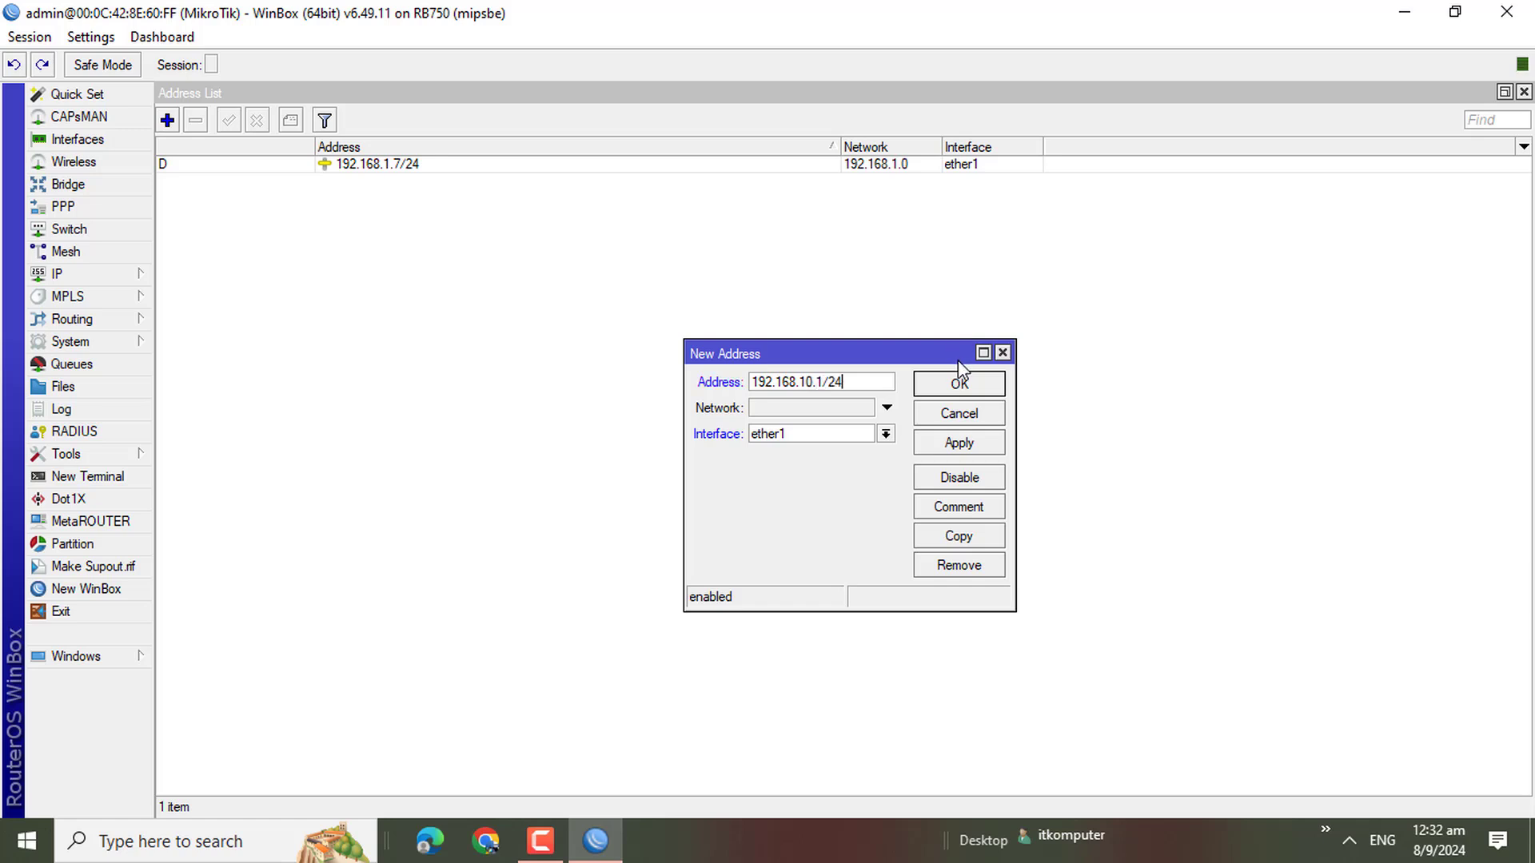
left_click(796, 437)
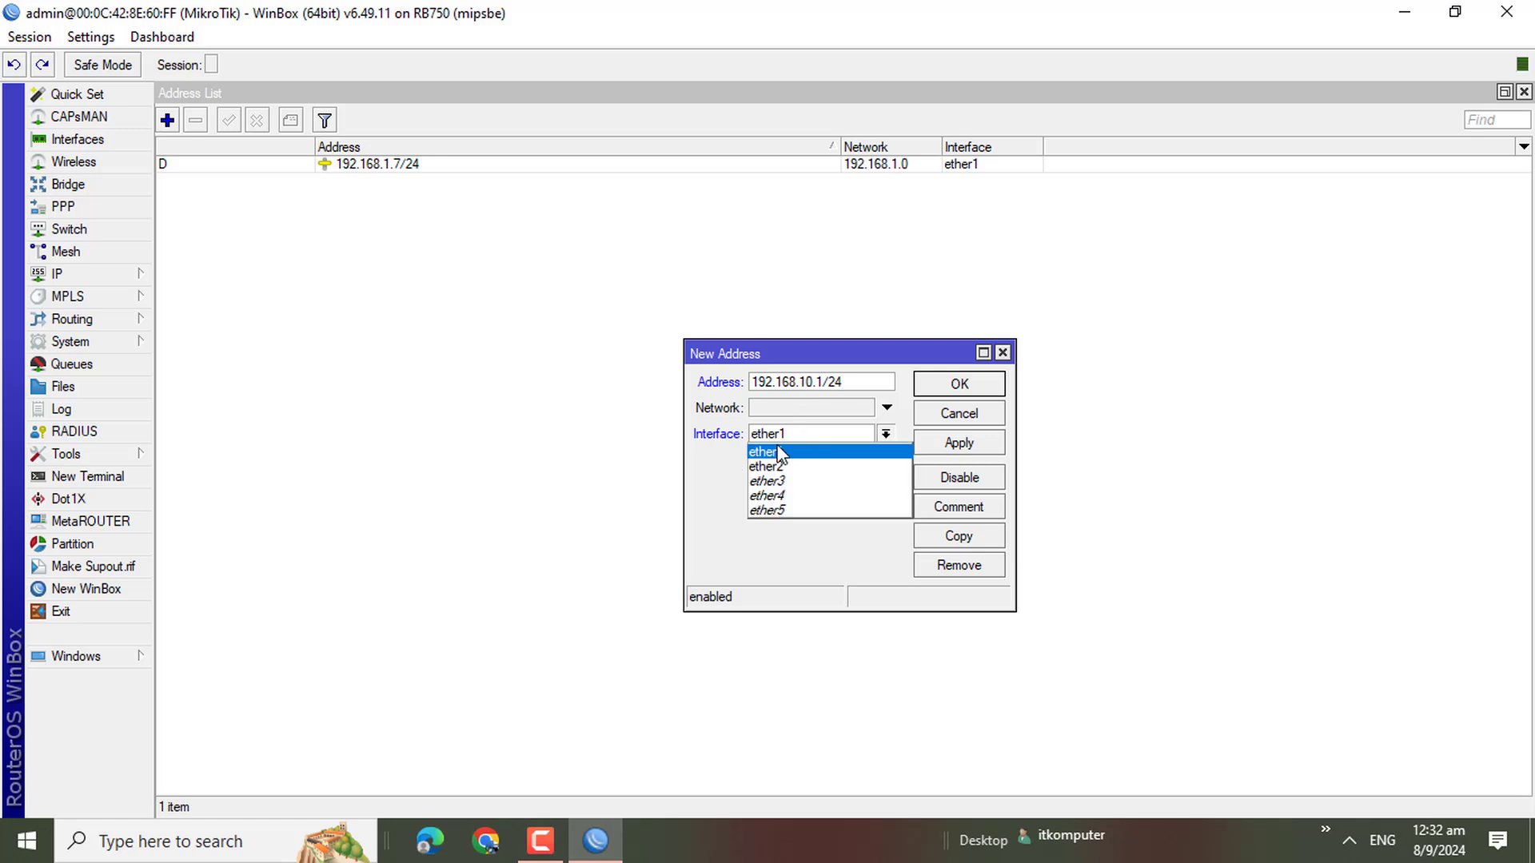
left_click(764, 466)
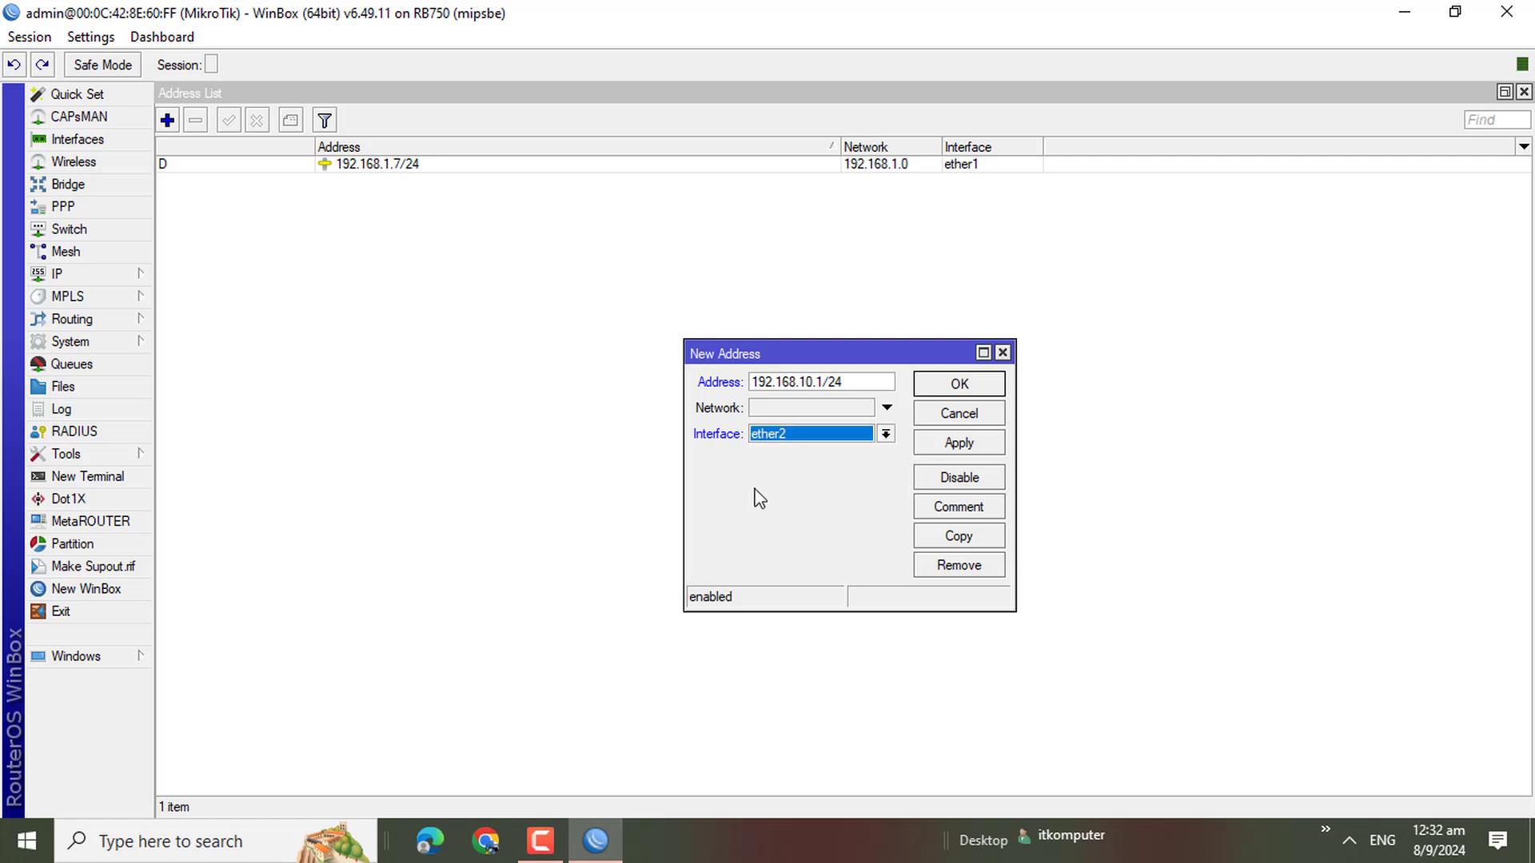
left_click(985, 391)
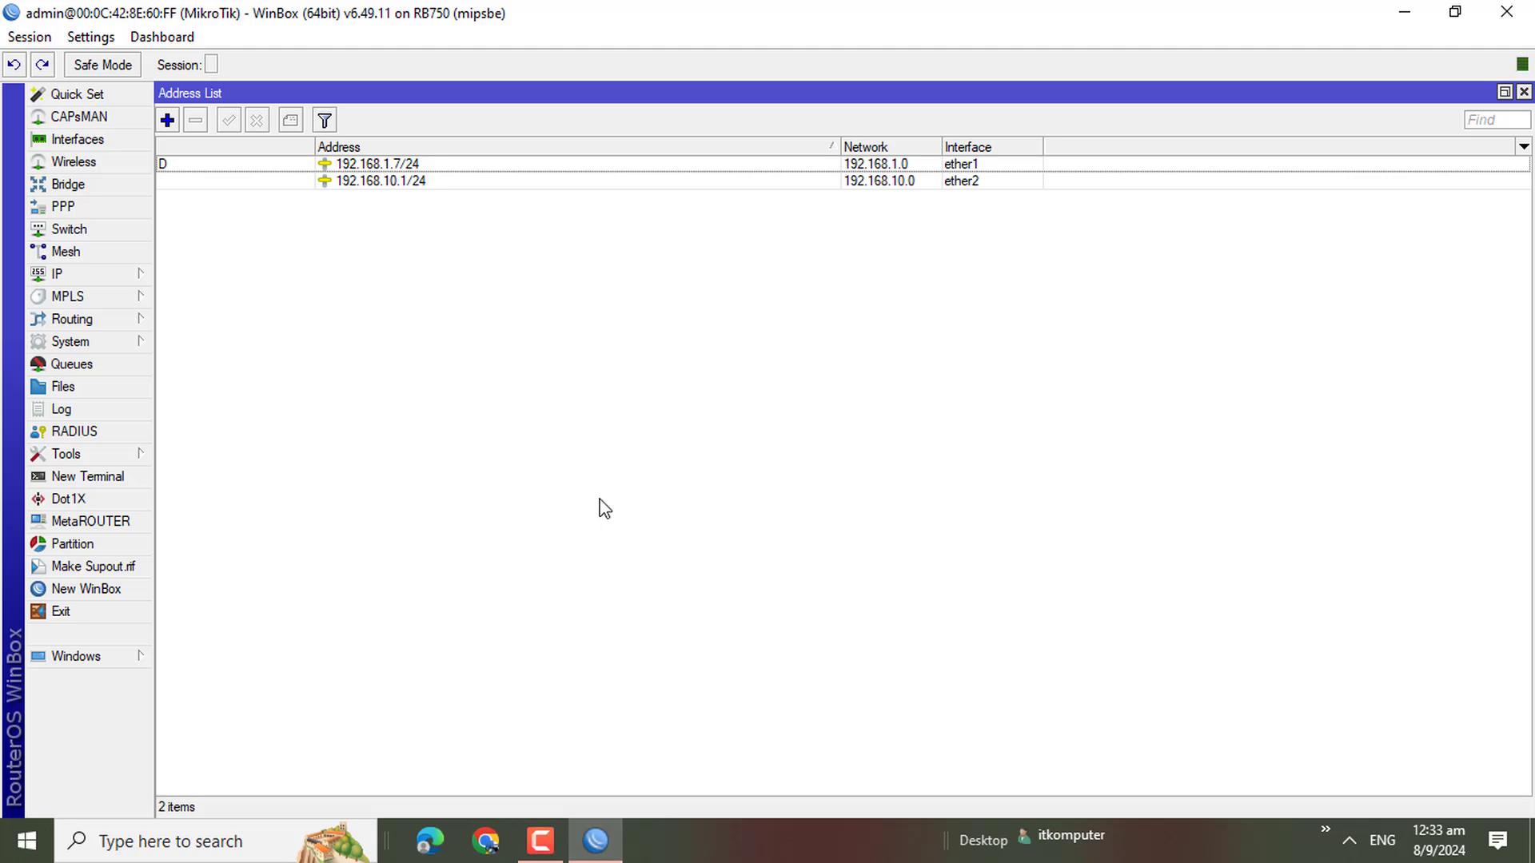
Step: Set the router's DNS servers to 8.8.8.8 and 8.8.4.4 and save the settings
left_click(103, 279)
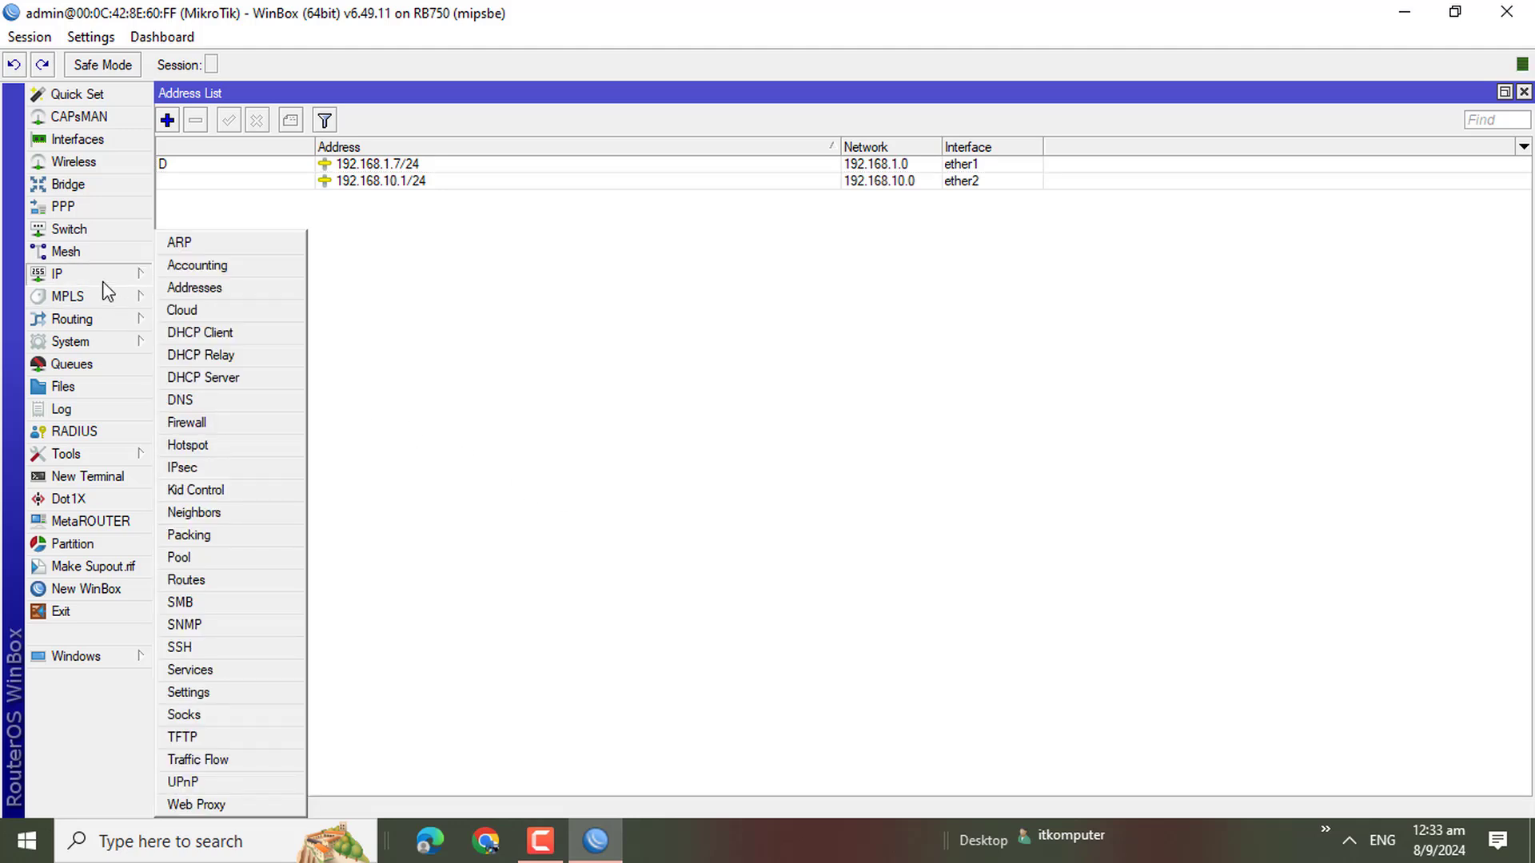
left_click(181, 400)
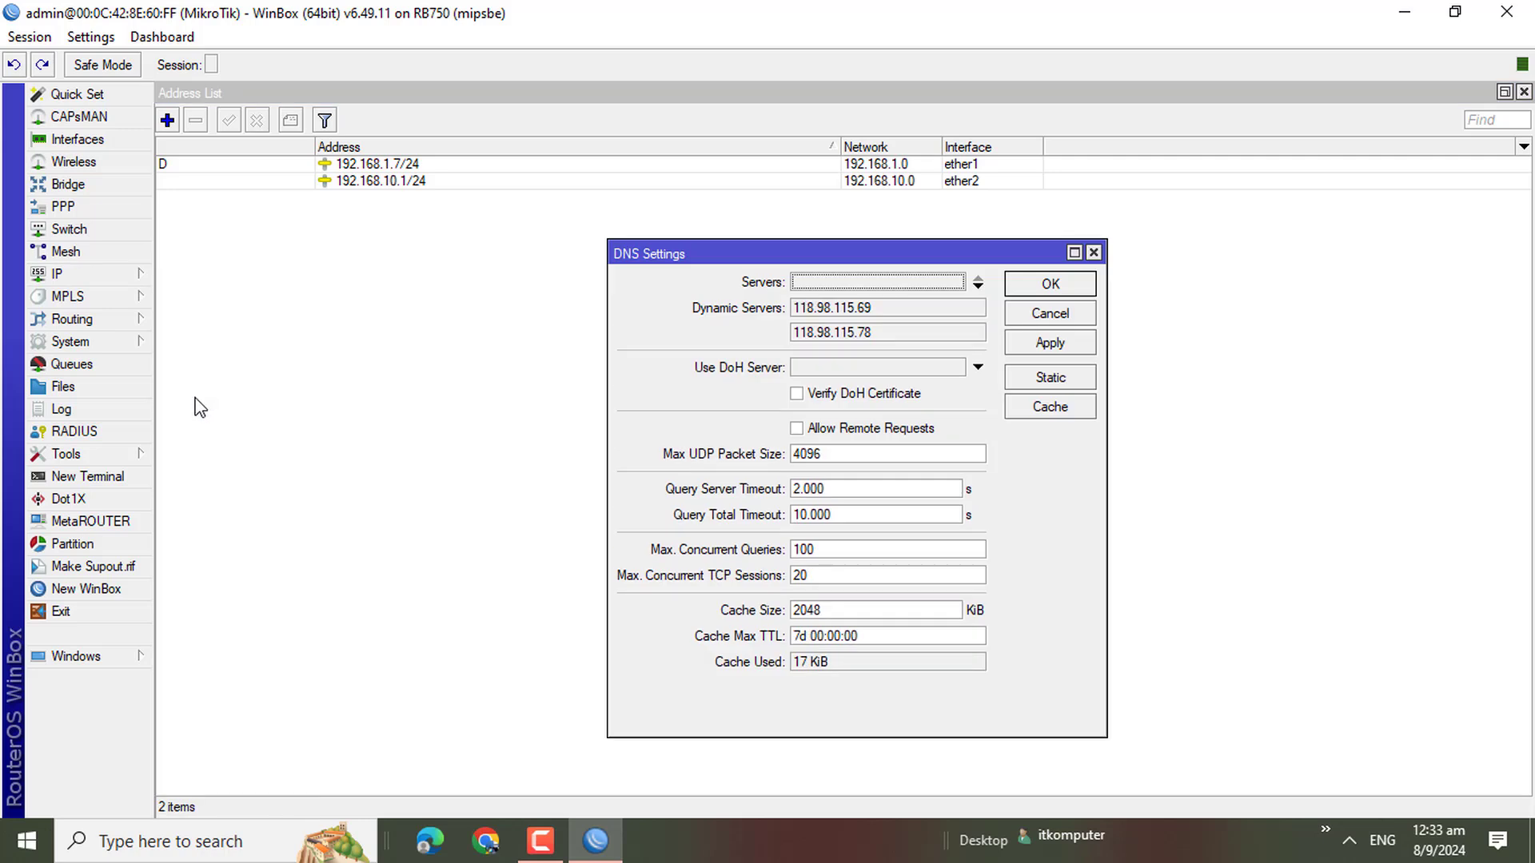
left_click(976, 287)
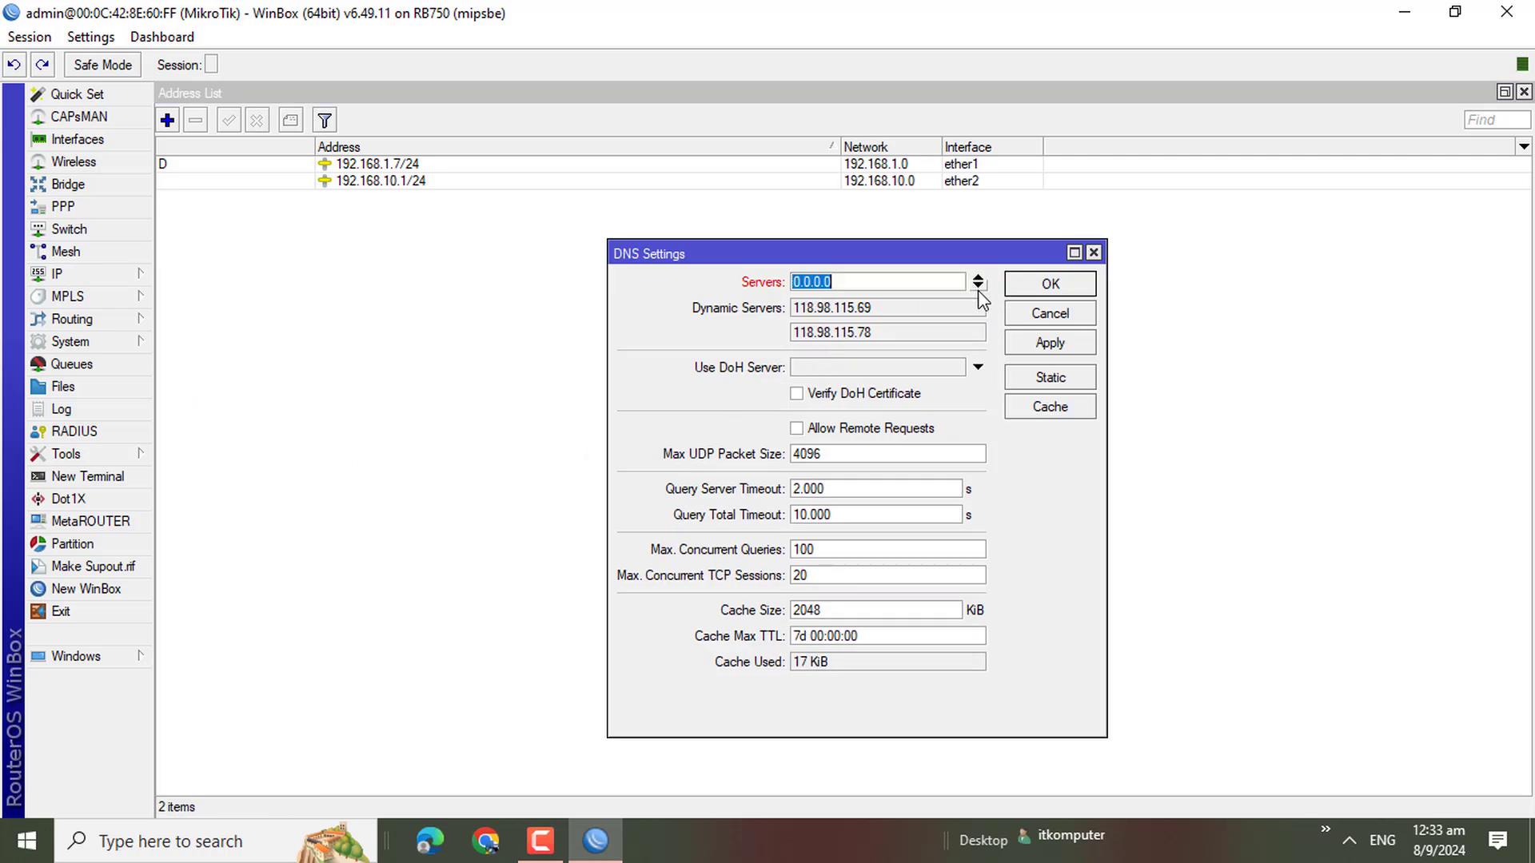
left_click(977, 288)
left_click(883, 281)
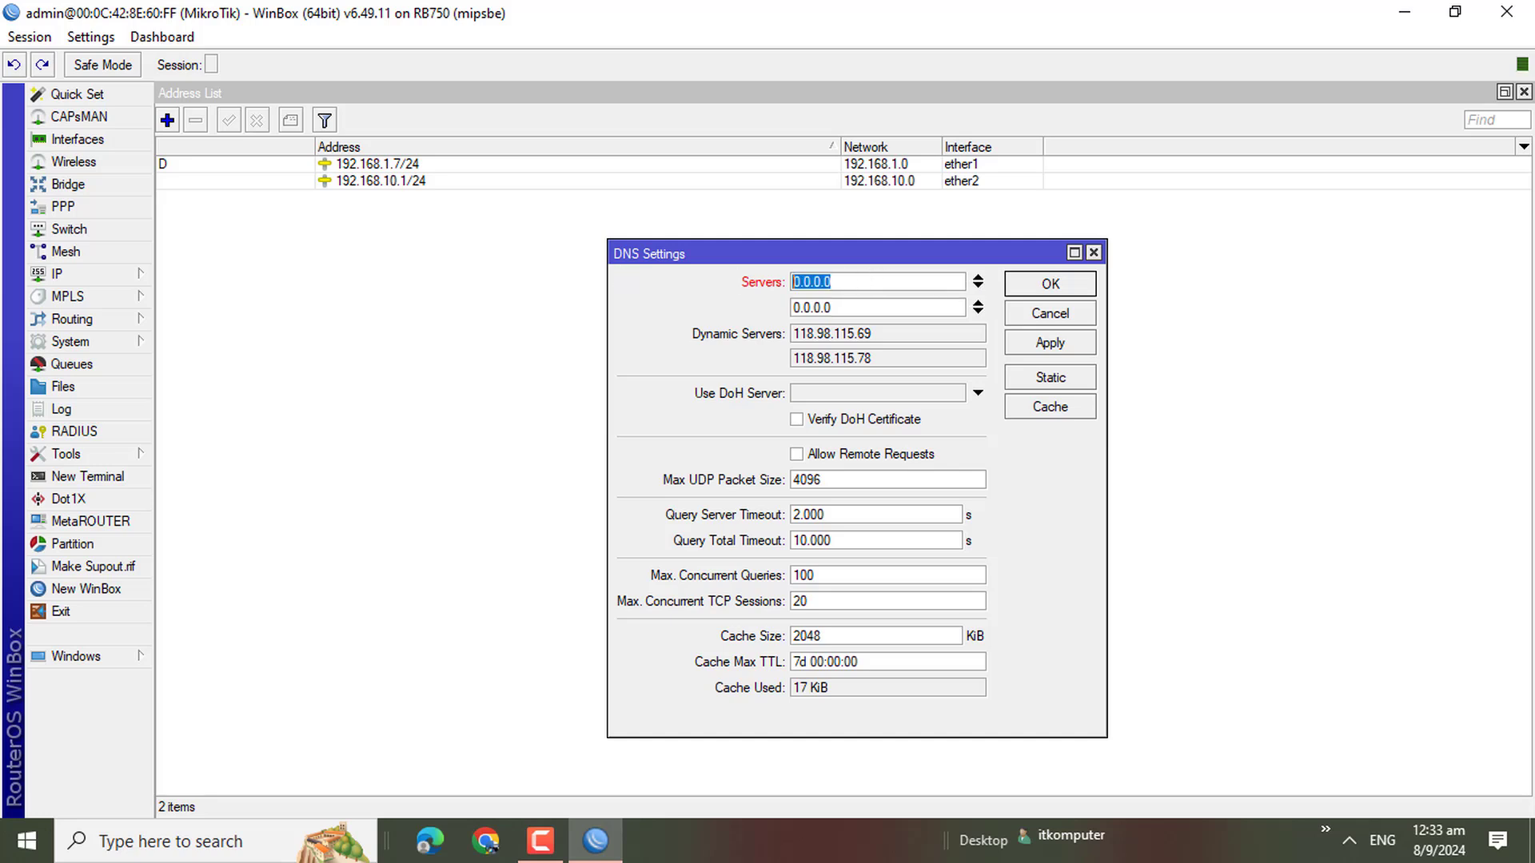
type("8.8.8.8")
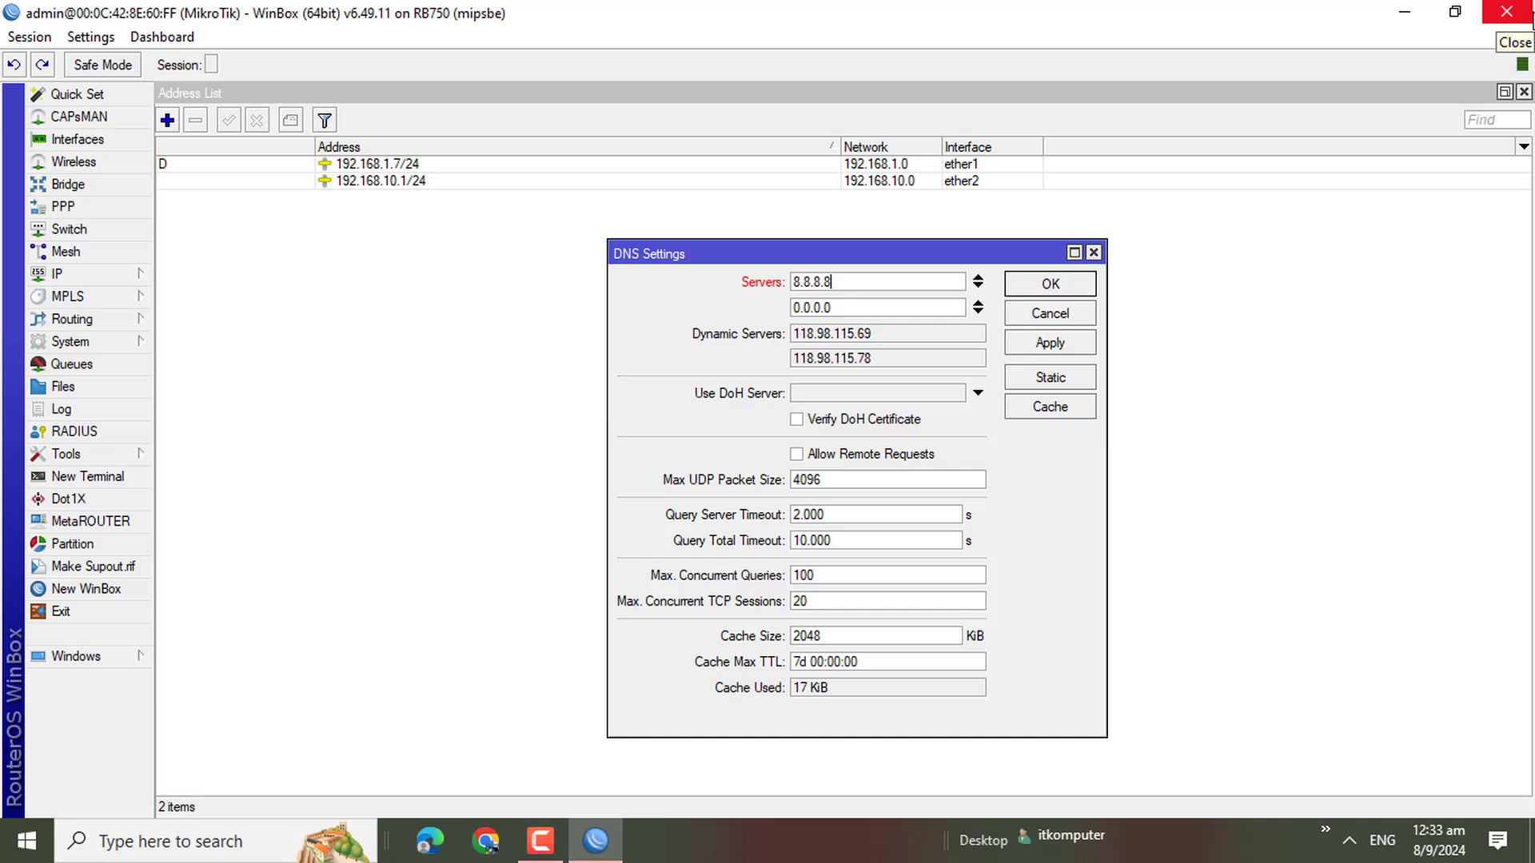
key("Tab")
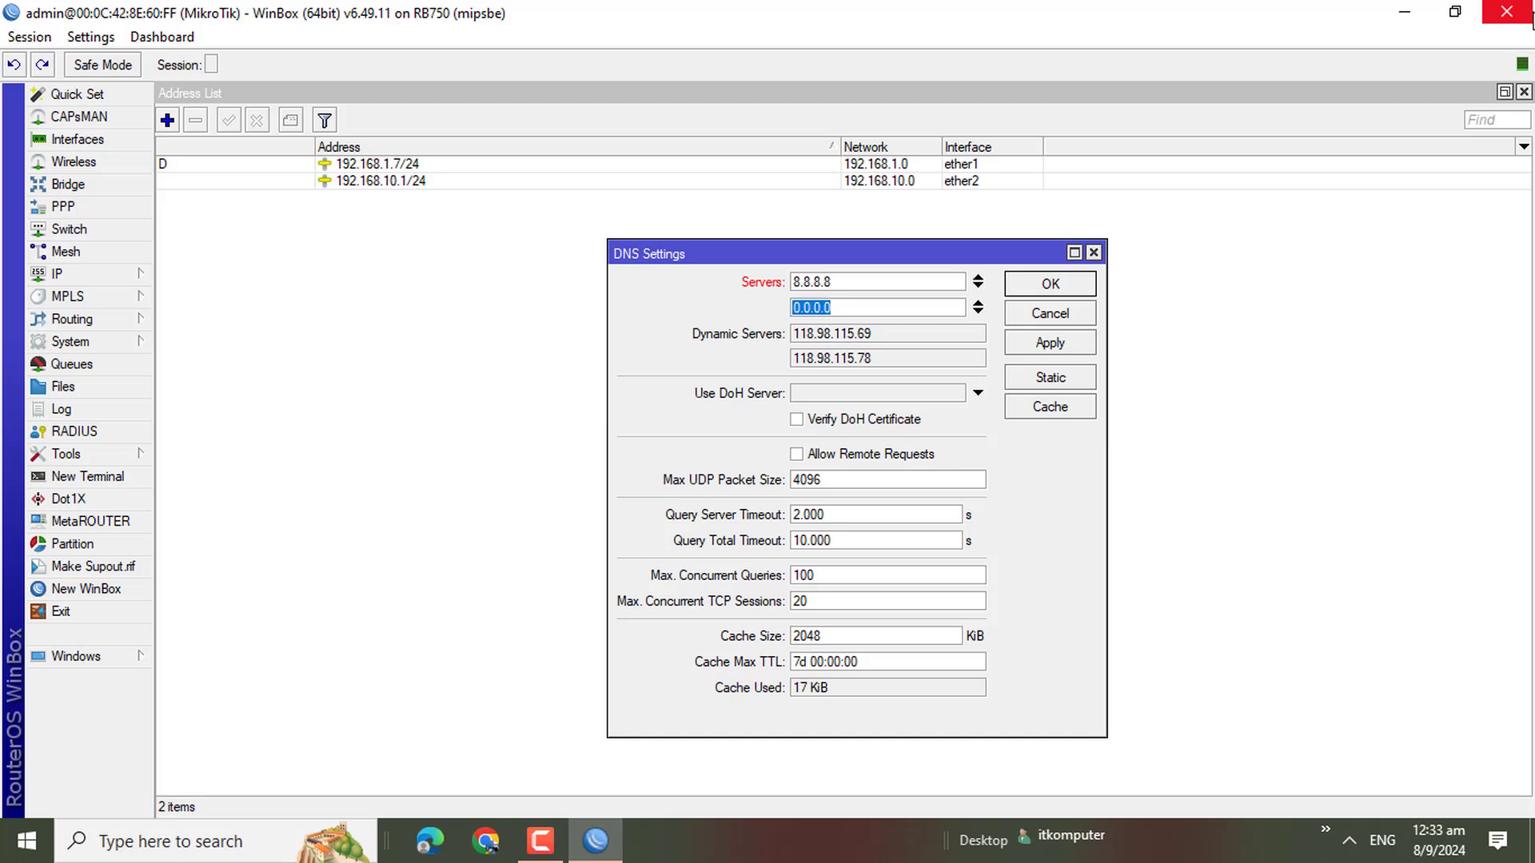
type("8.8.4.4")
left_click(1051, 284)
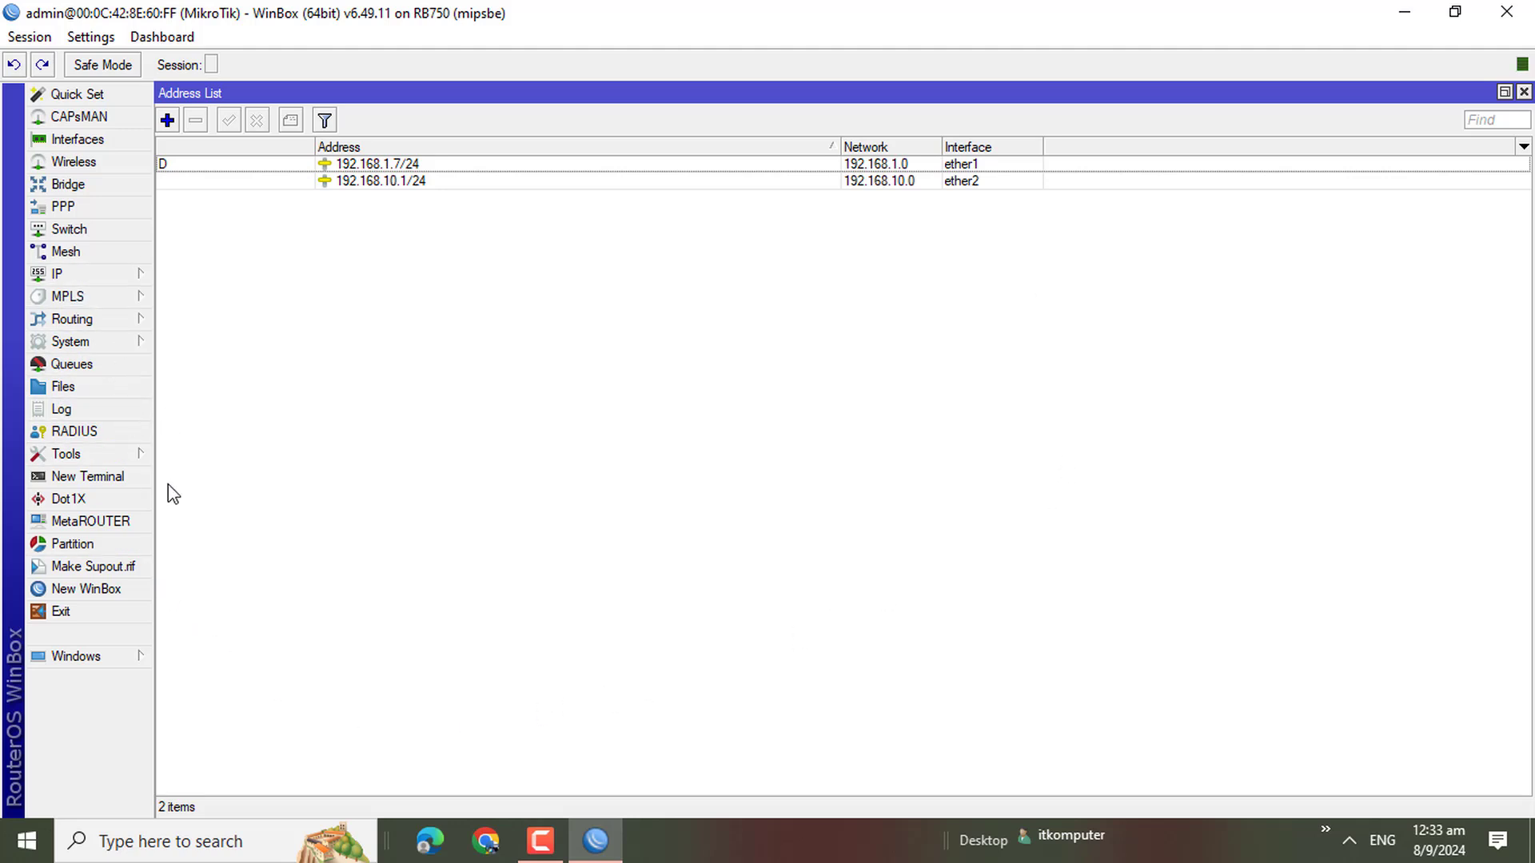
Step: Open a new router terminal and page through the software license to reach the command prompt
left_click(112, 480)
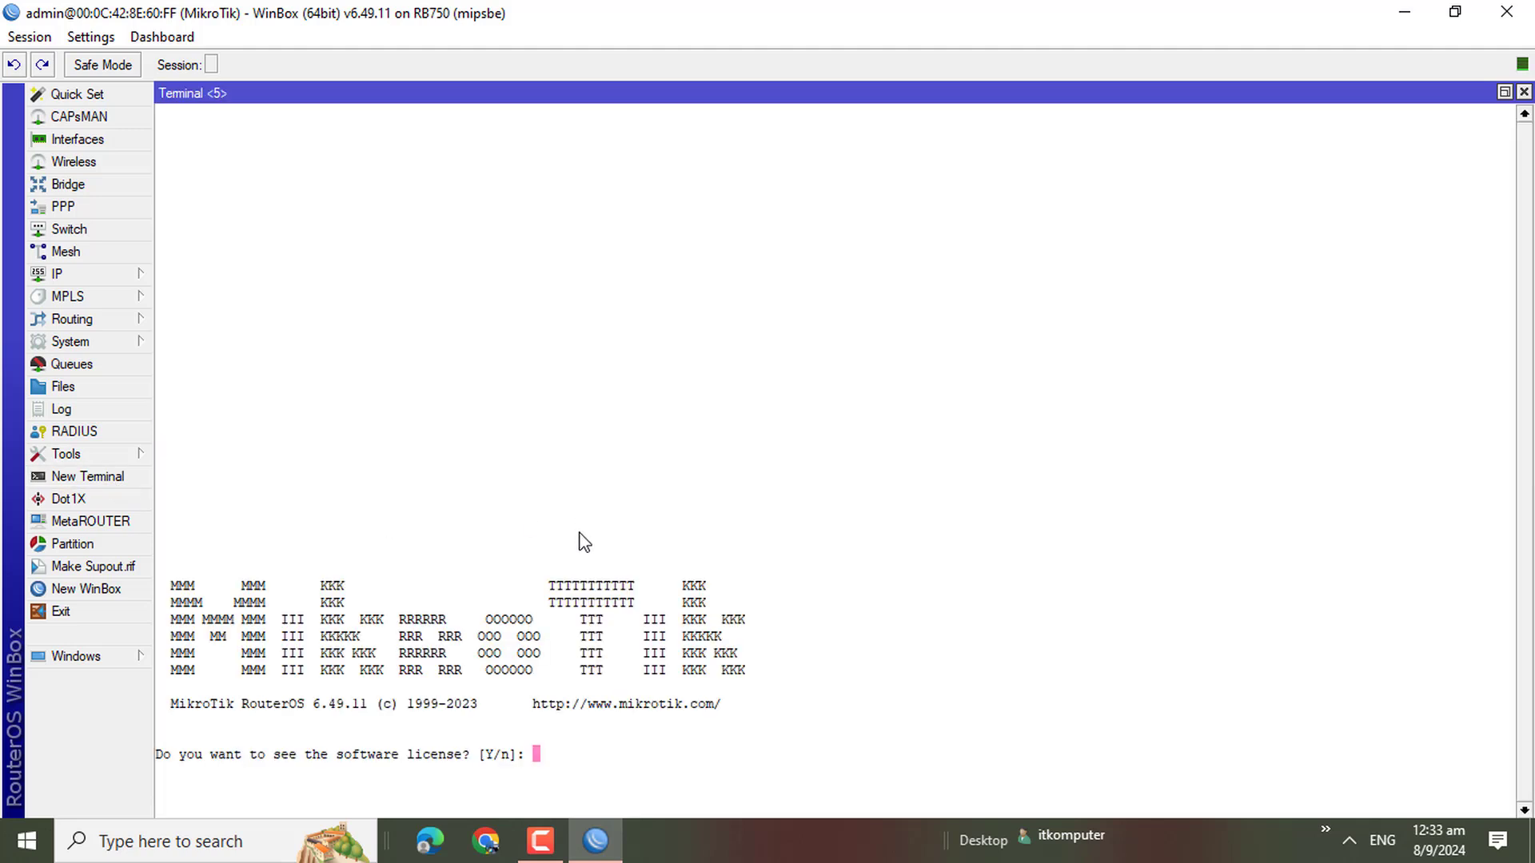
key("Return")
key("Return")
key("Return")
key("Return")
key("Return")
key("Return")
key("Return")
key("Return")
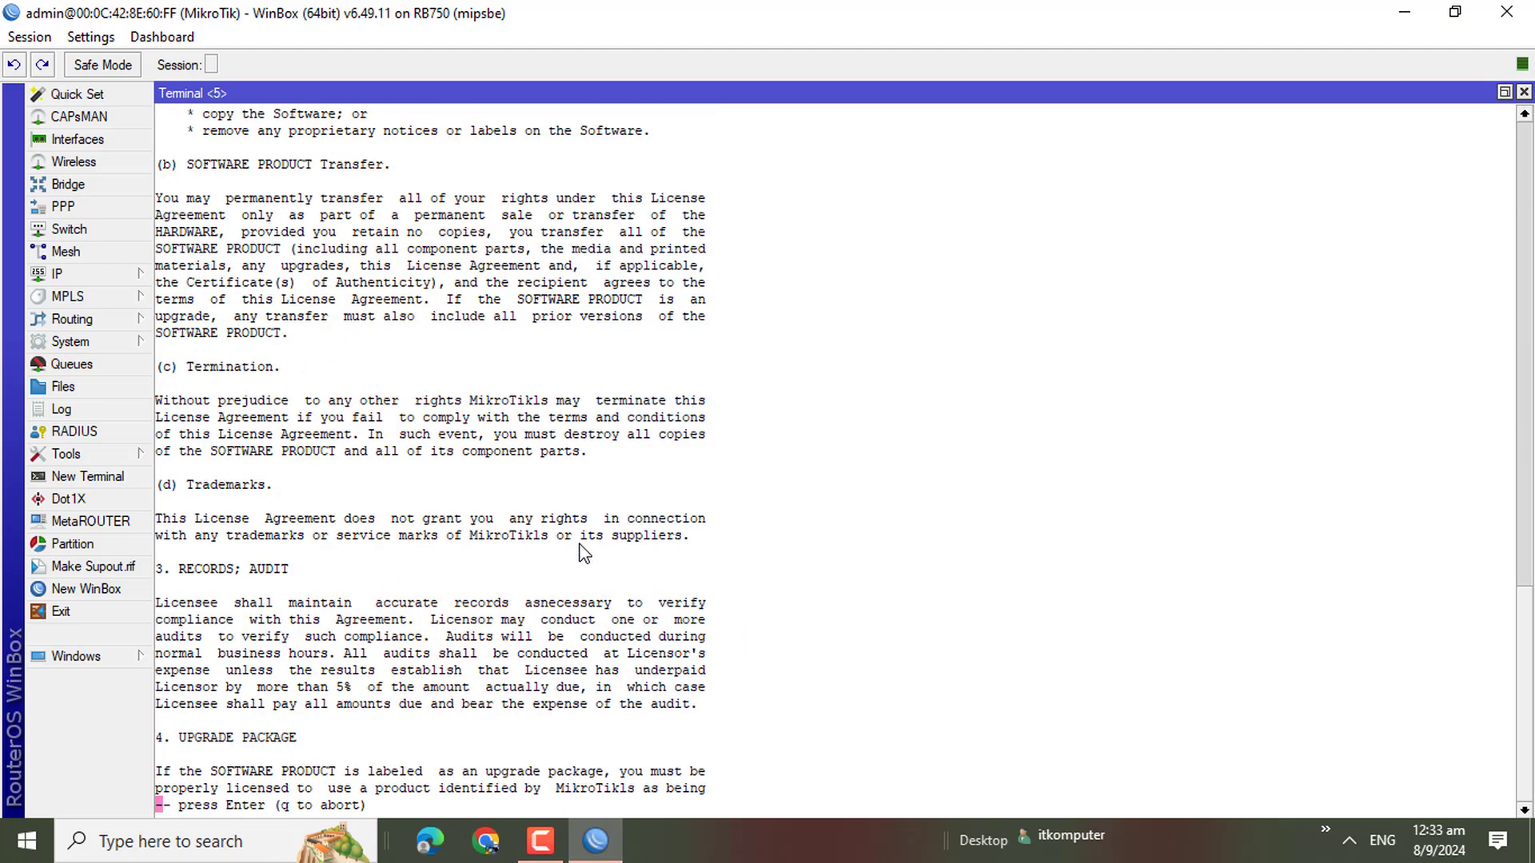
key("Return")
key("Return")
key("Return")
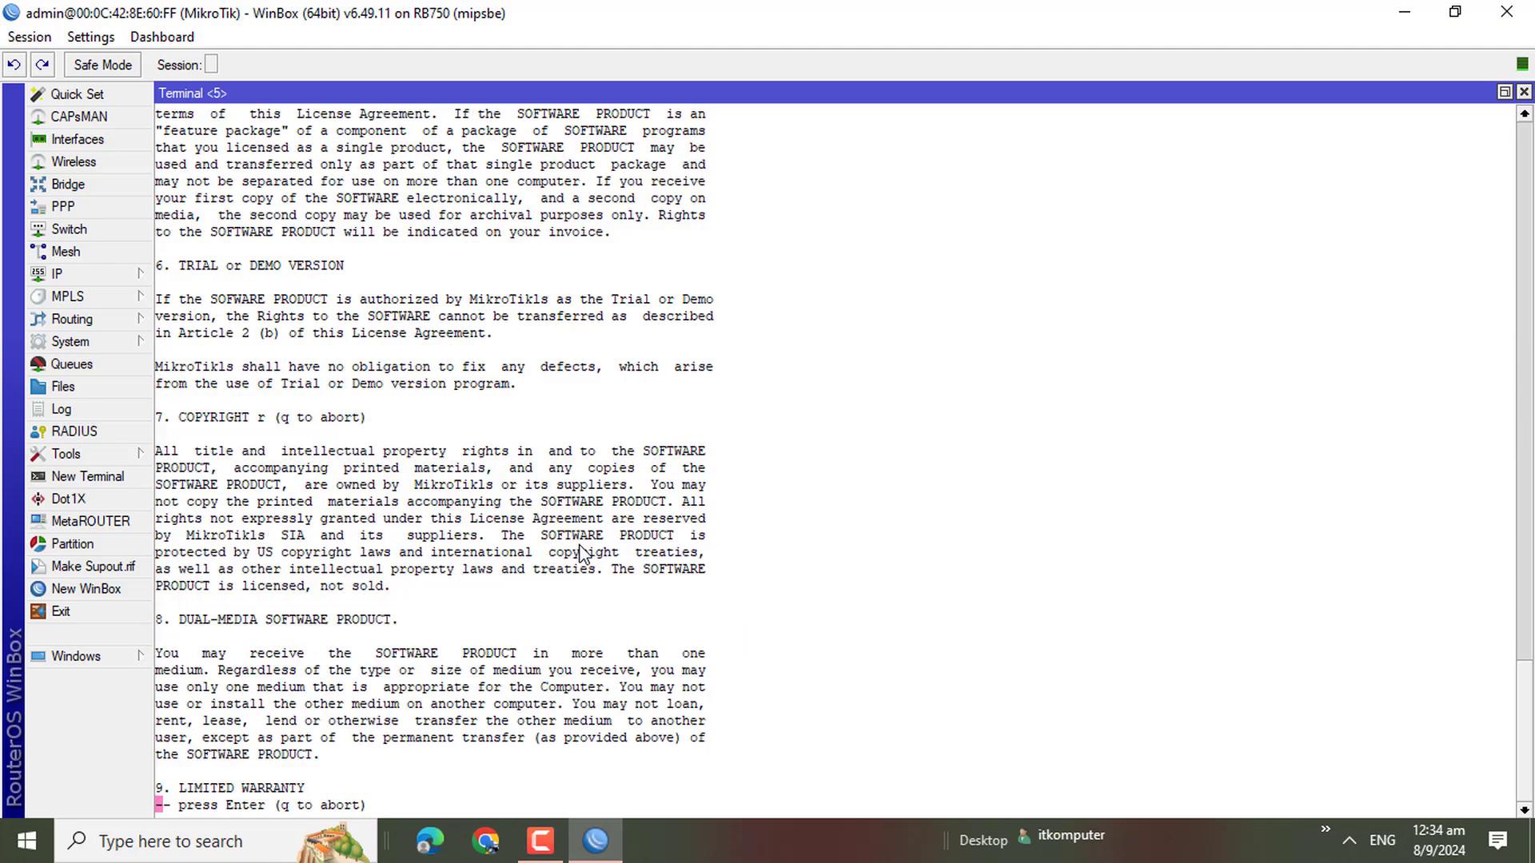
key("Return")
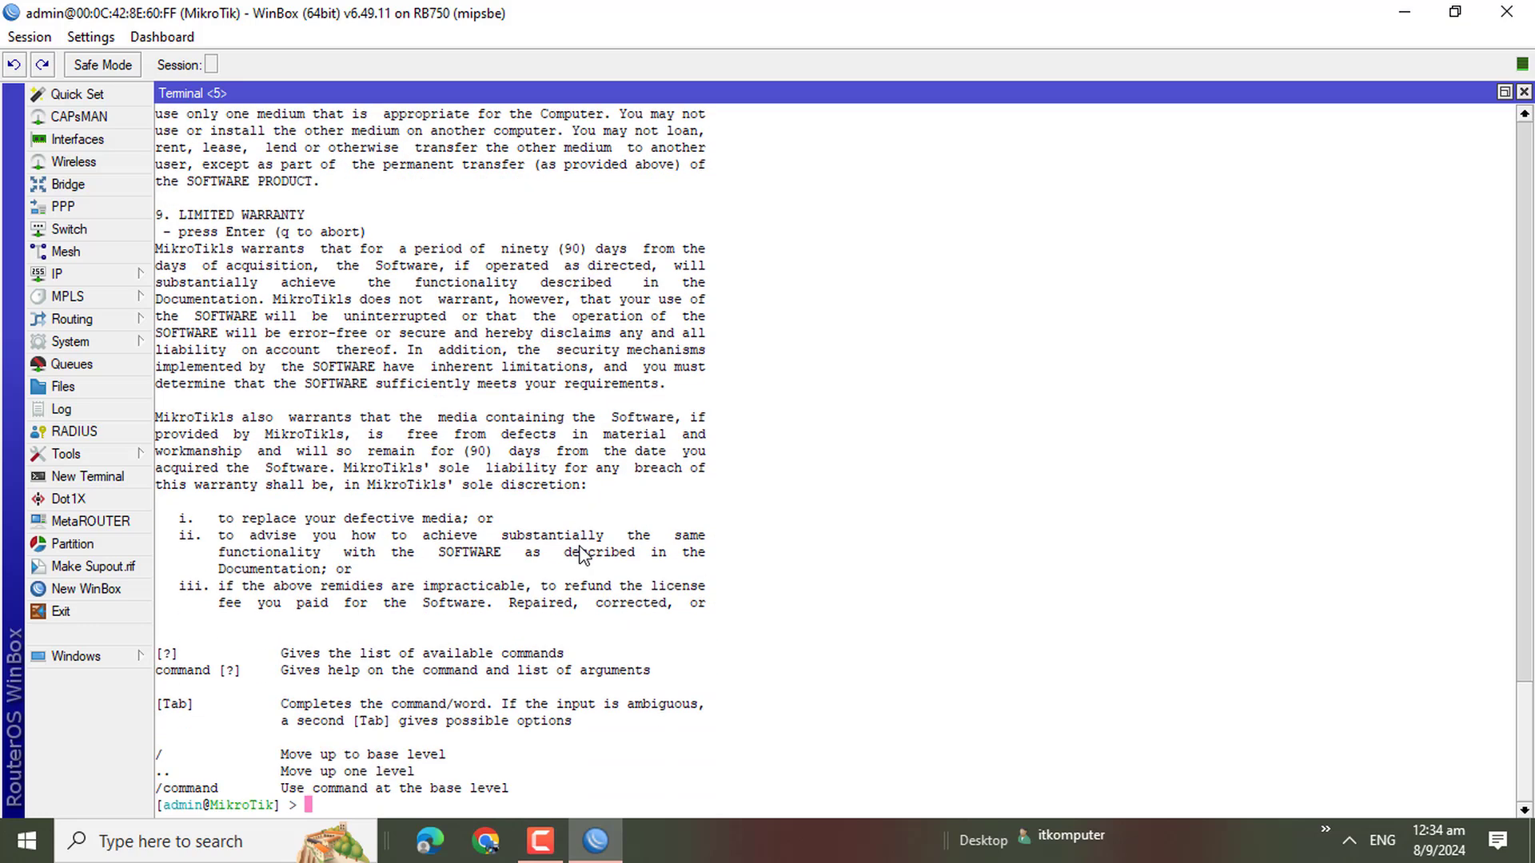
key("Return")
Step: Ping 8.8.8.8 from the router terminal to test internet access, and close the terminal
type("pi")
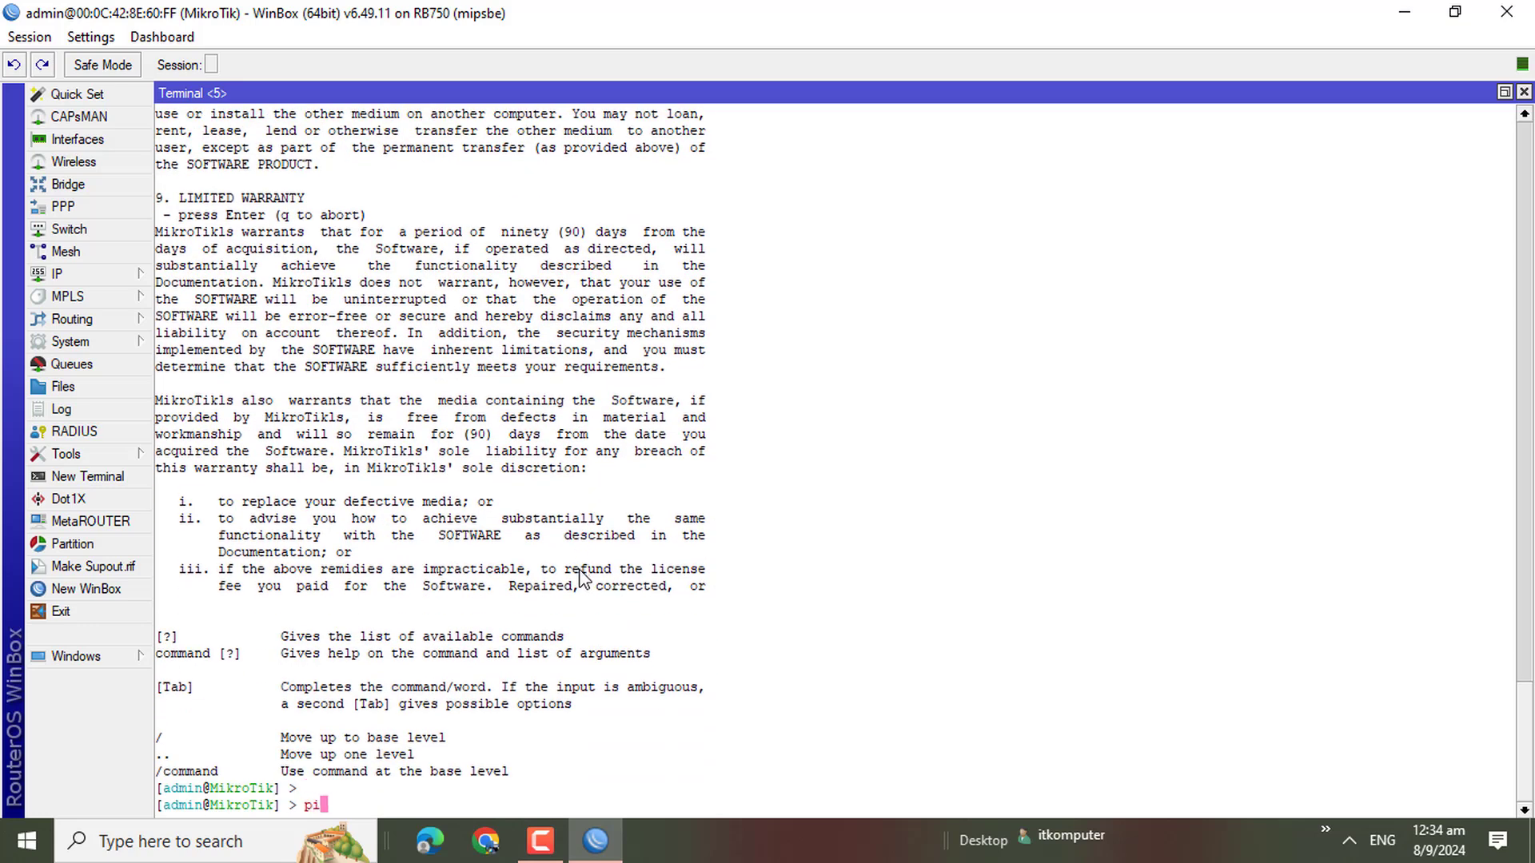
type("ng 8.8.8.8")
key("Return")
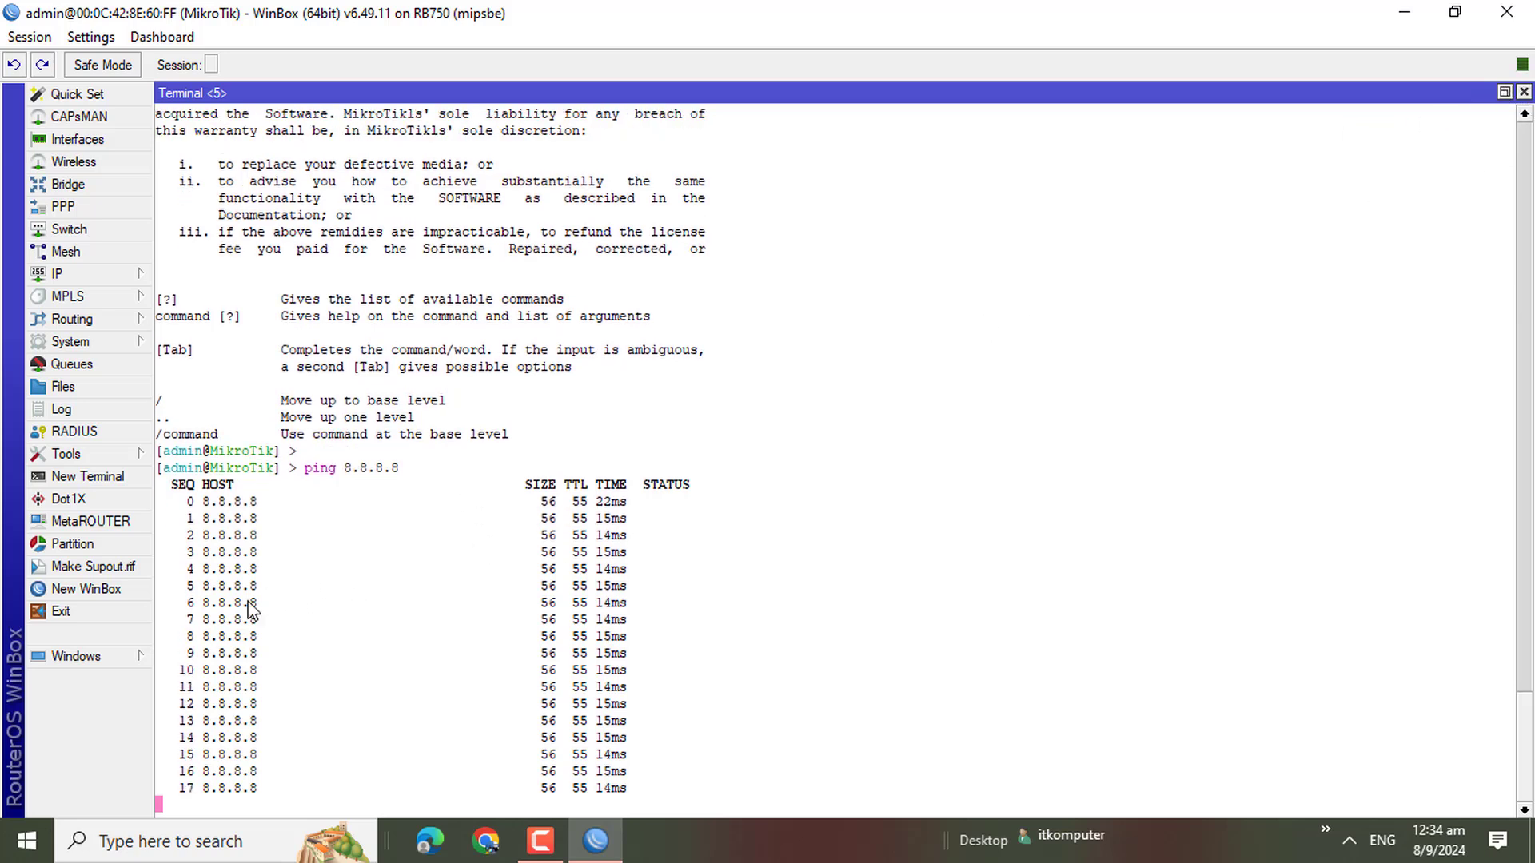
left_click(1523, 93)
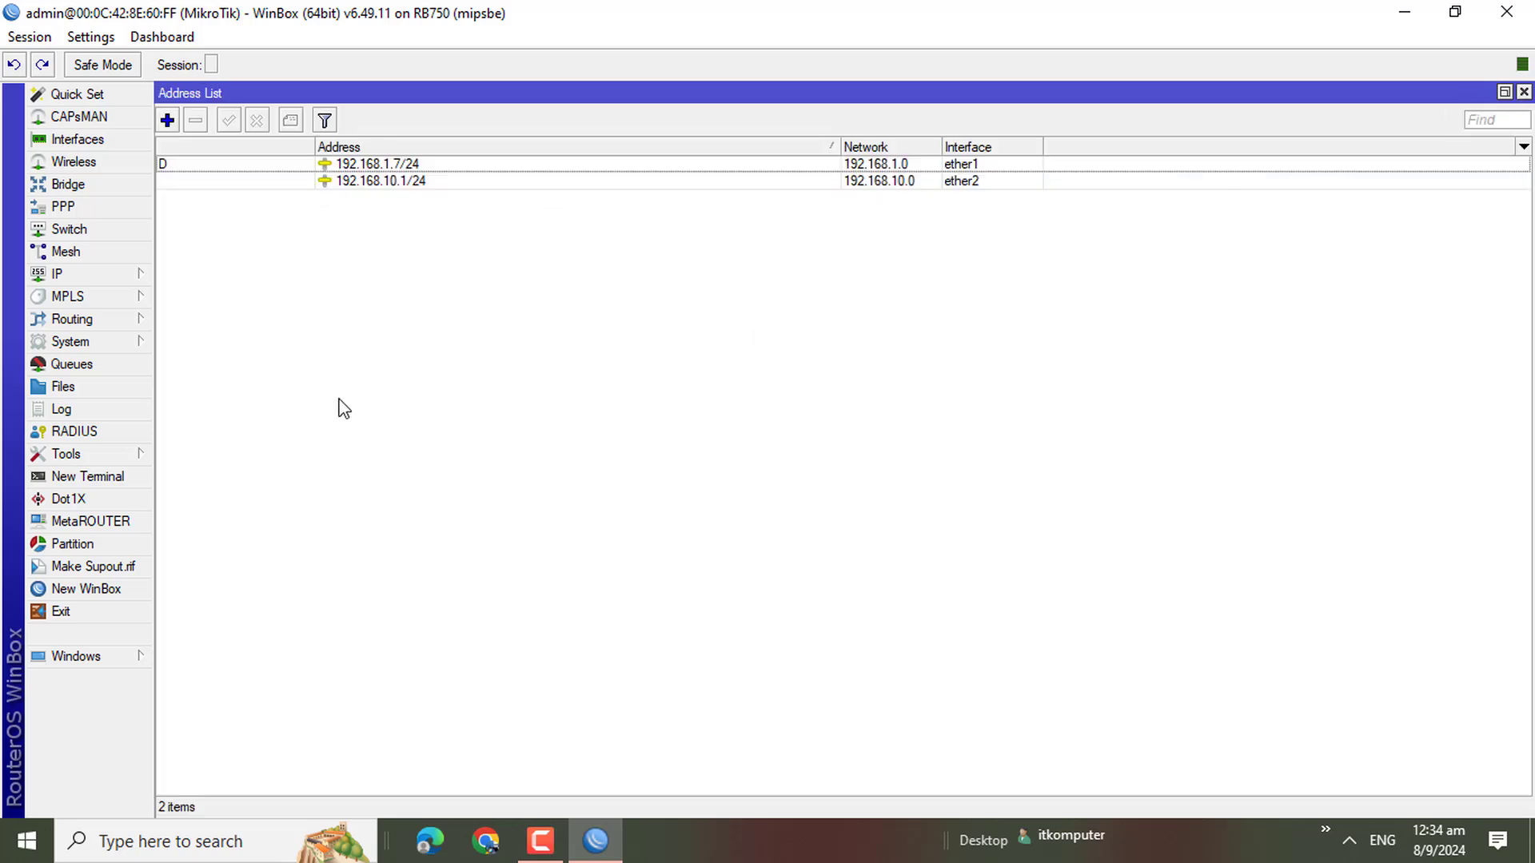
Step: Start a new firewall NAT rule on the srcnat chain
left_click(109, 280)
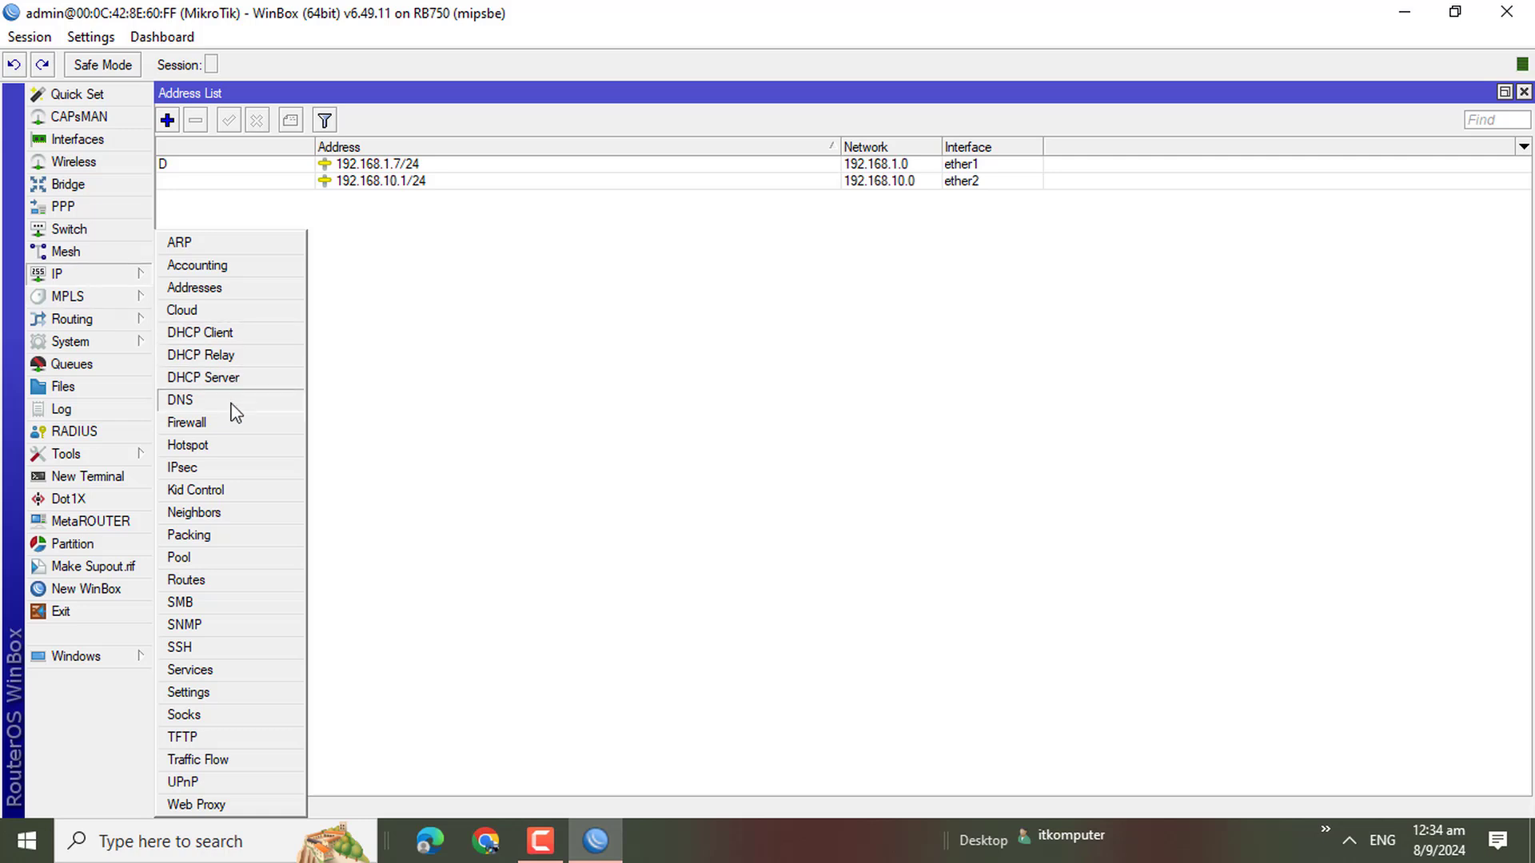
left_click(217, 424)
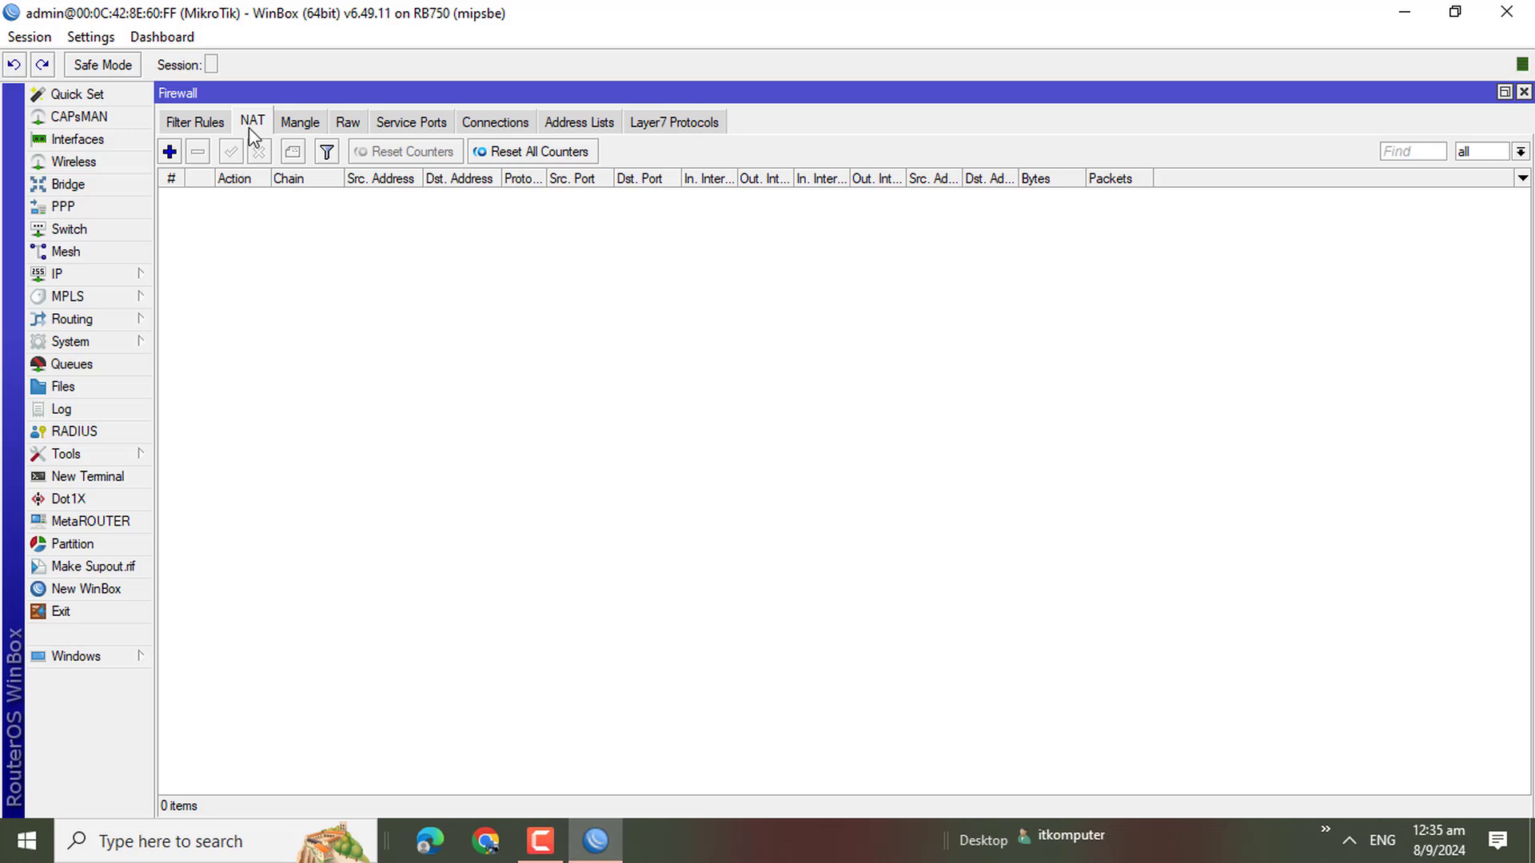
left_click(169, 152)
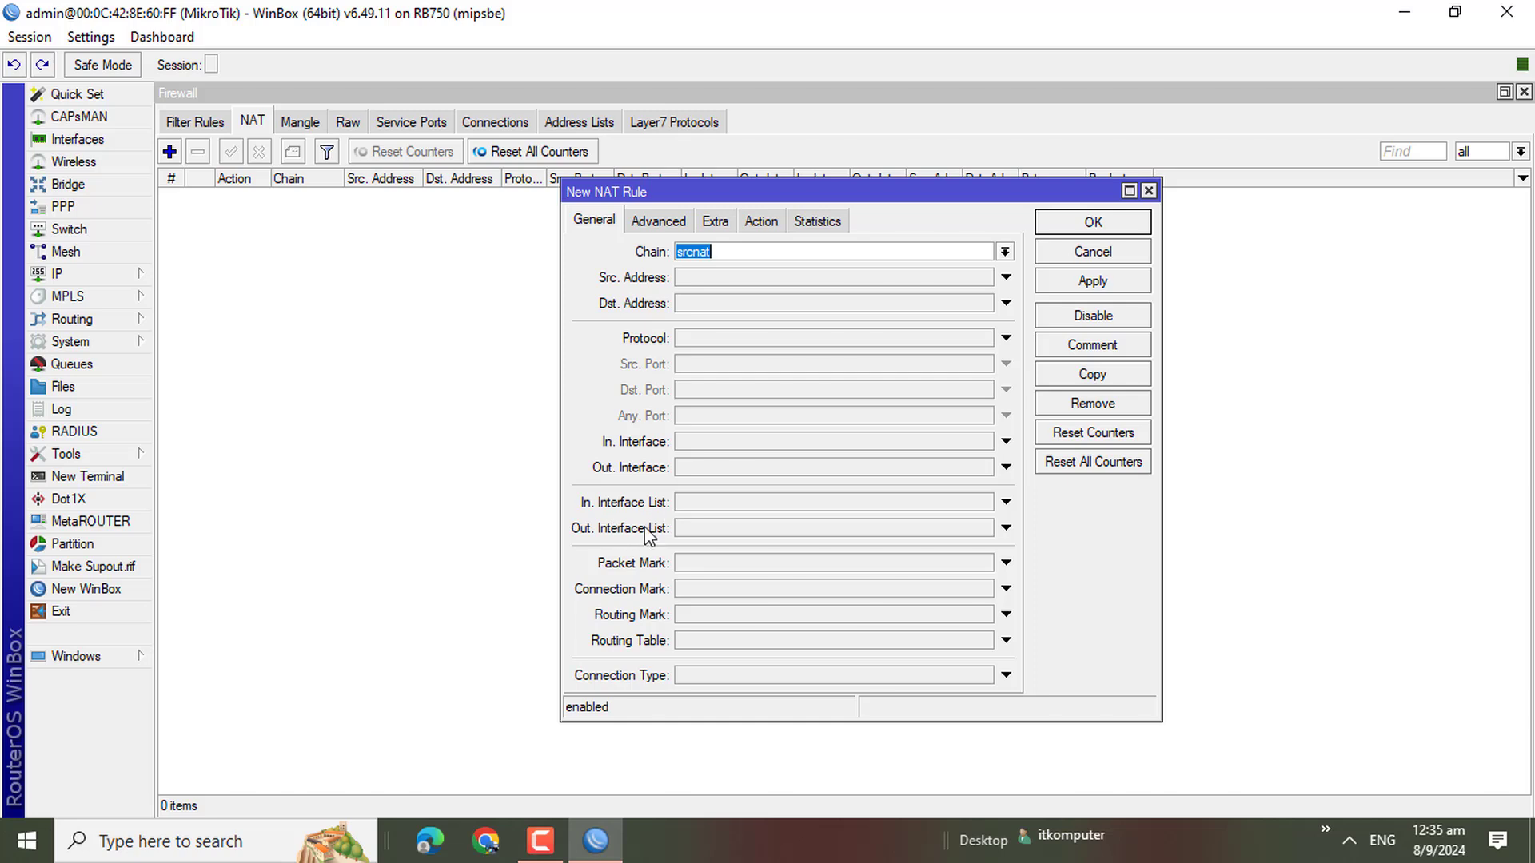
left_click(777, 529)
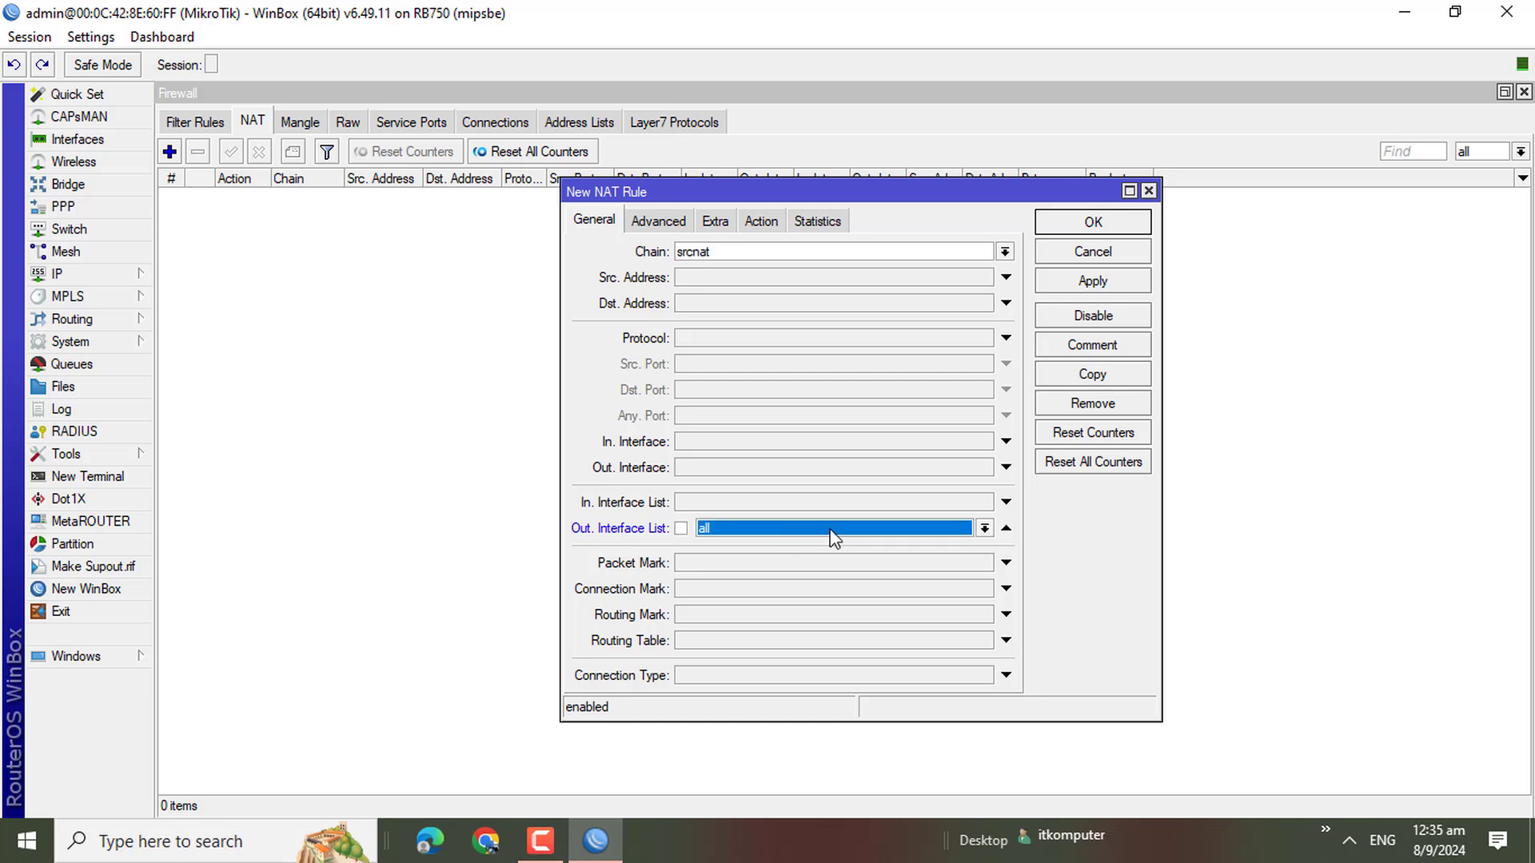
left_click(983, 528)
left_click(912, 524)
left_click(1004, 528)
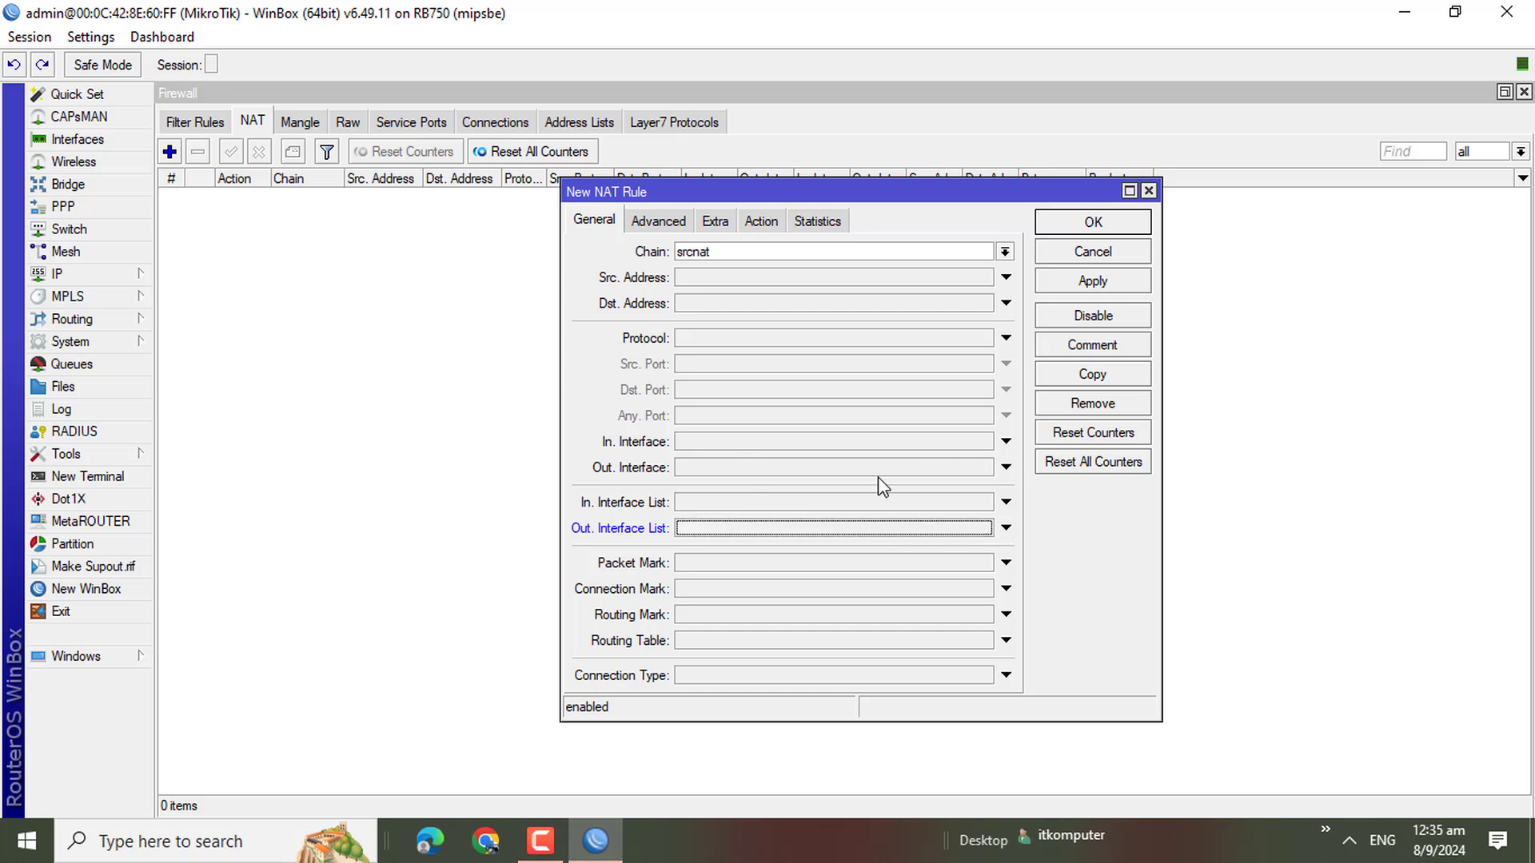
Step: Set the NAT rule's outgoing interface to ether1 and its action to masquerade, and save the rule
left_click(1006, 467)
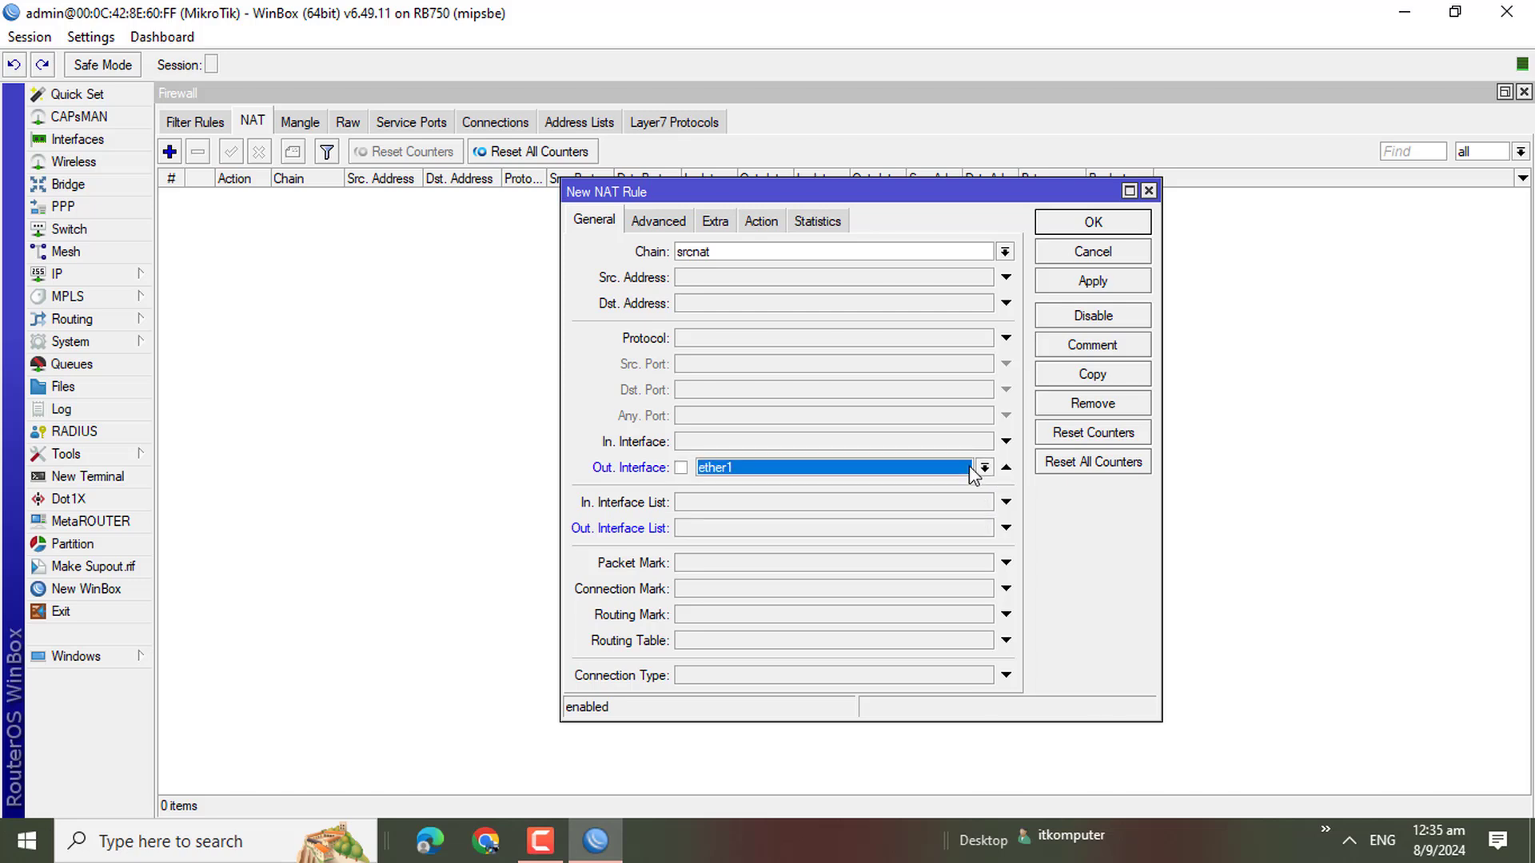
left_click(984, 467)
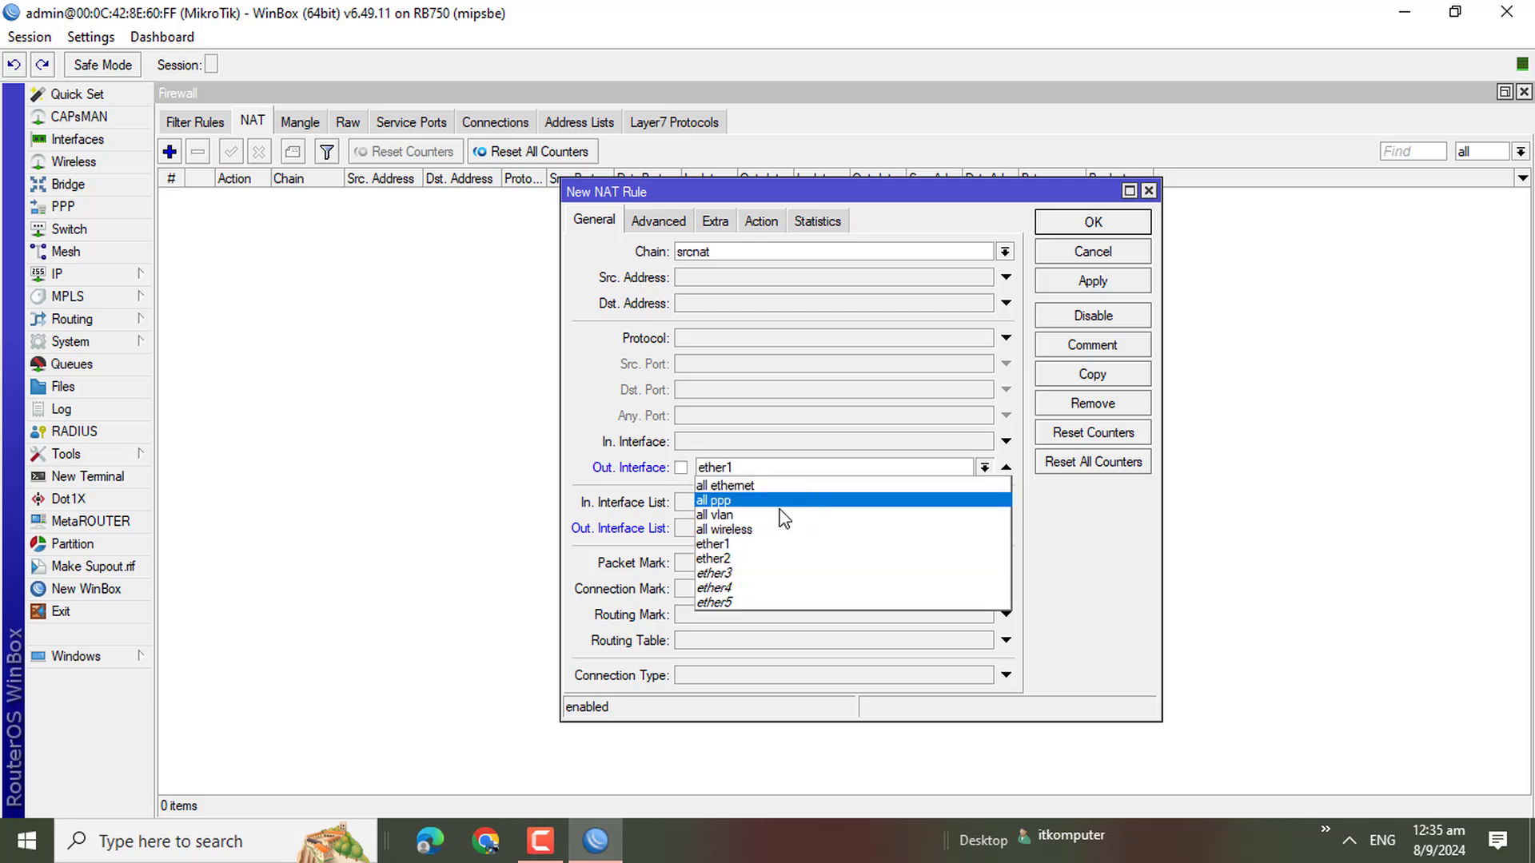
left_click(804, 543)
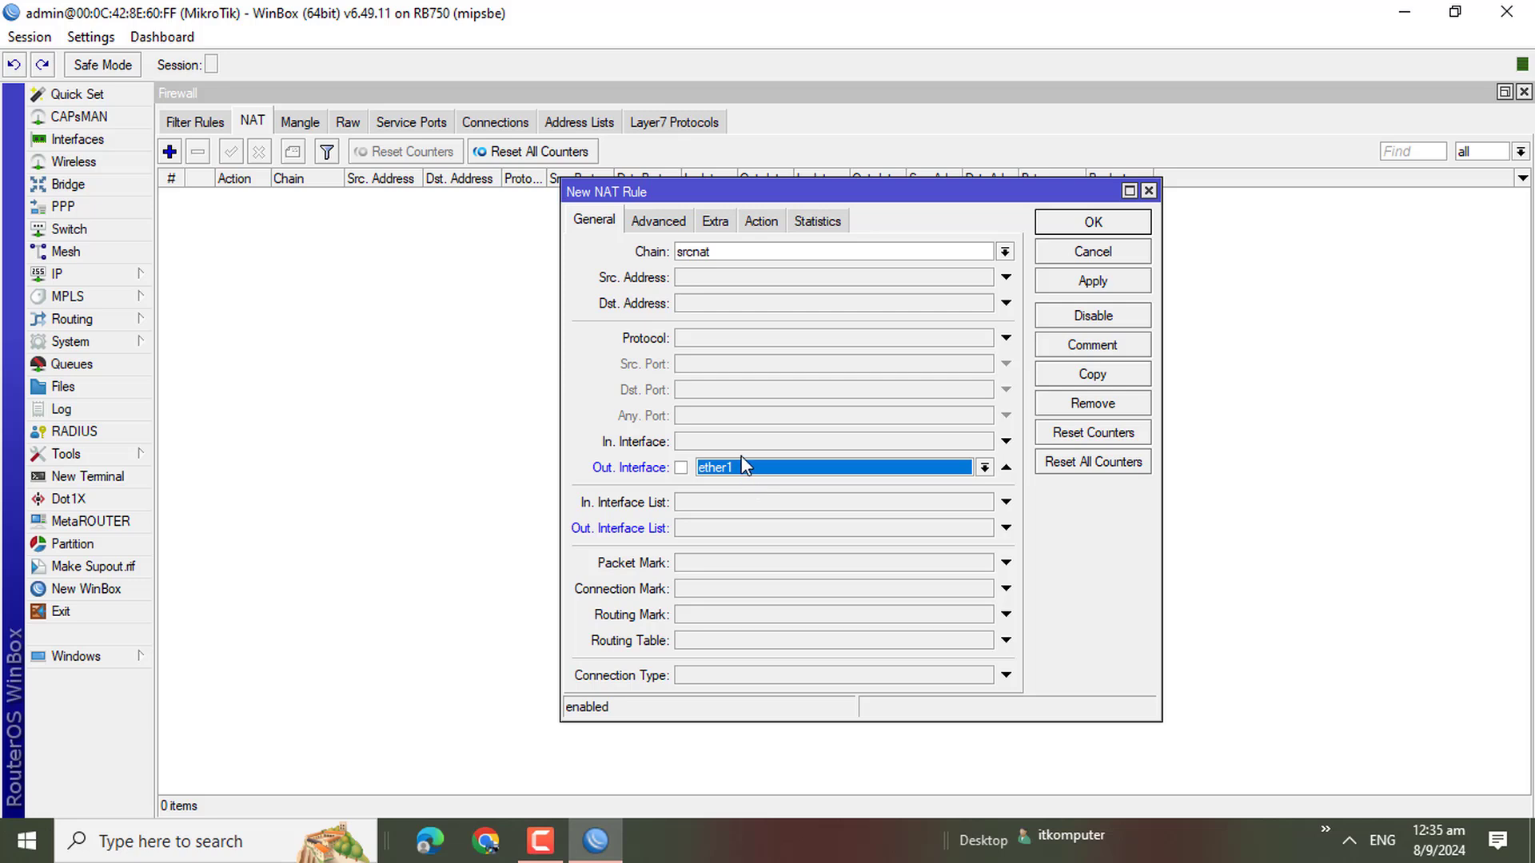
left_click(740, 230)
left_click(708, 253)
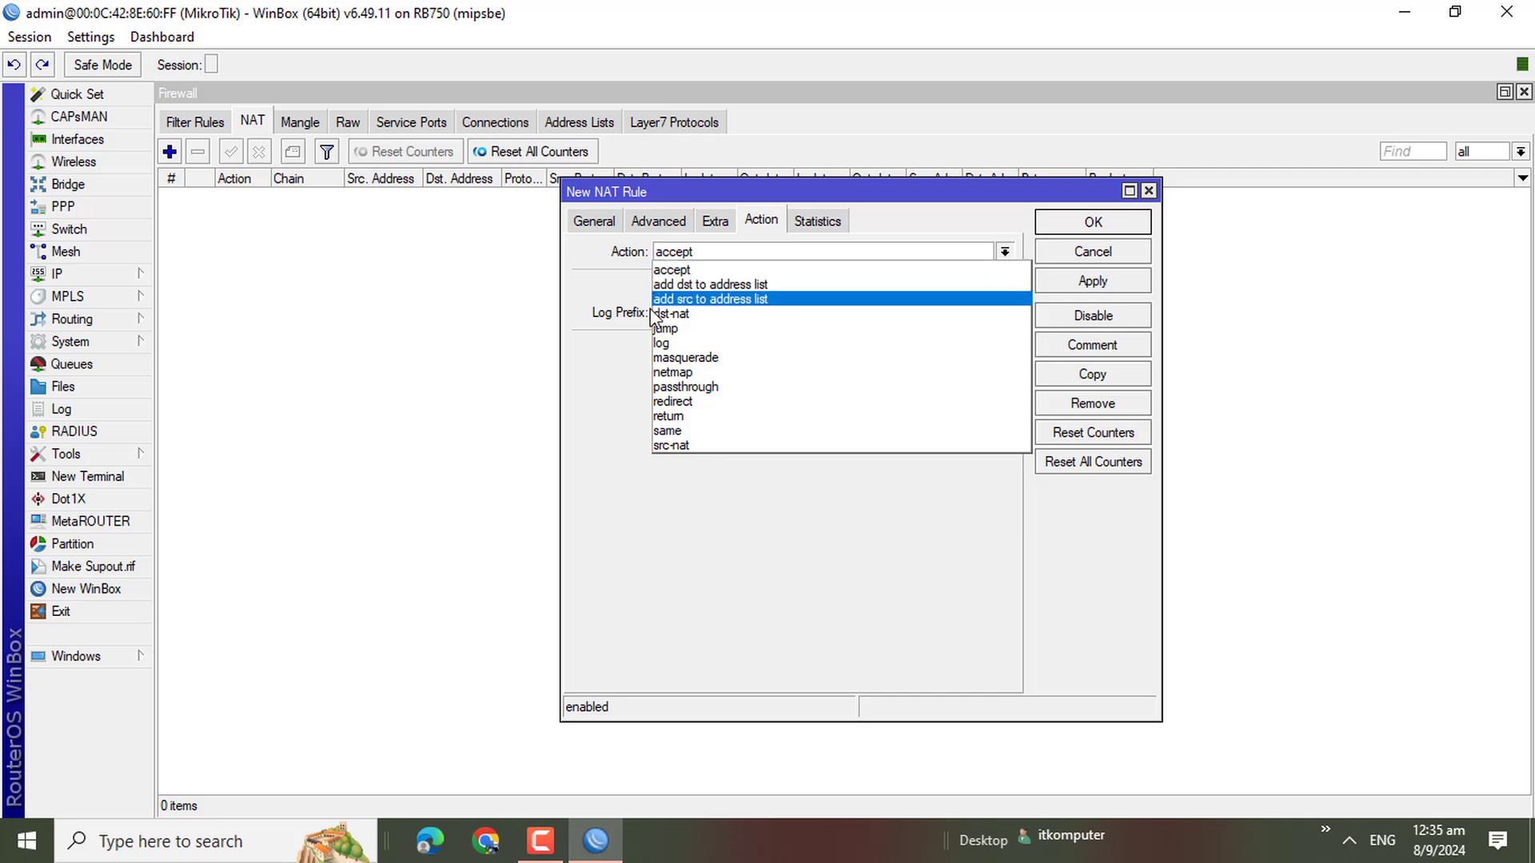
left_click(687, 359)
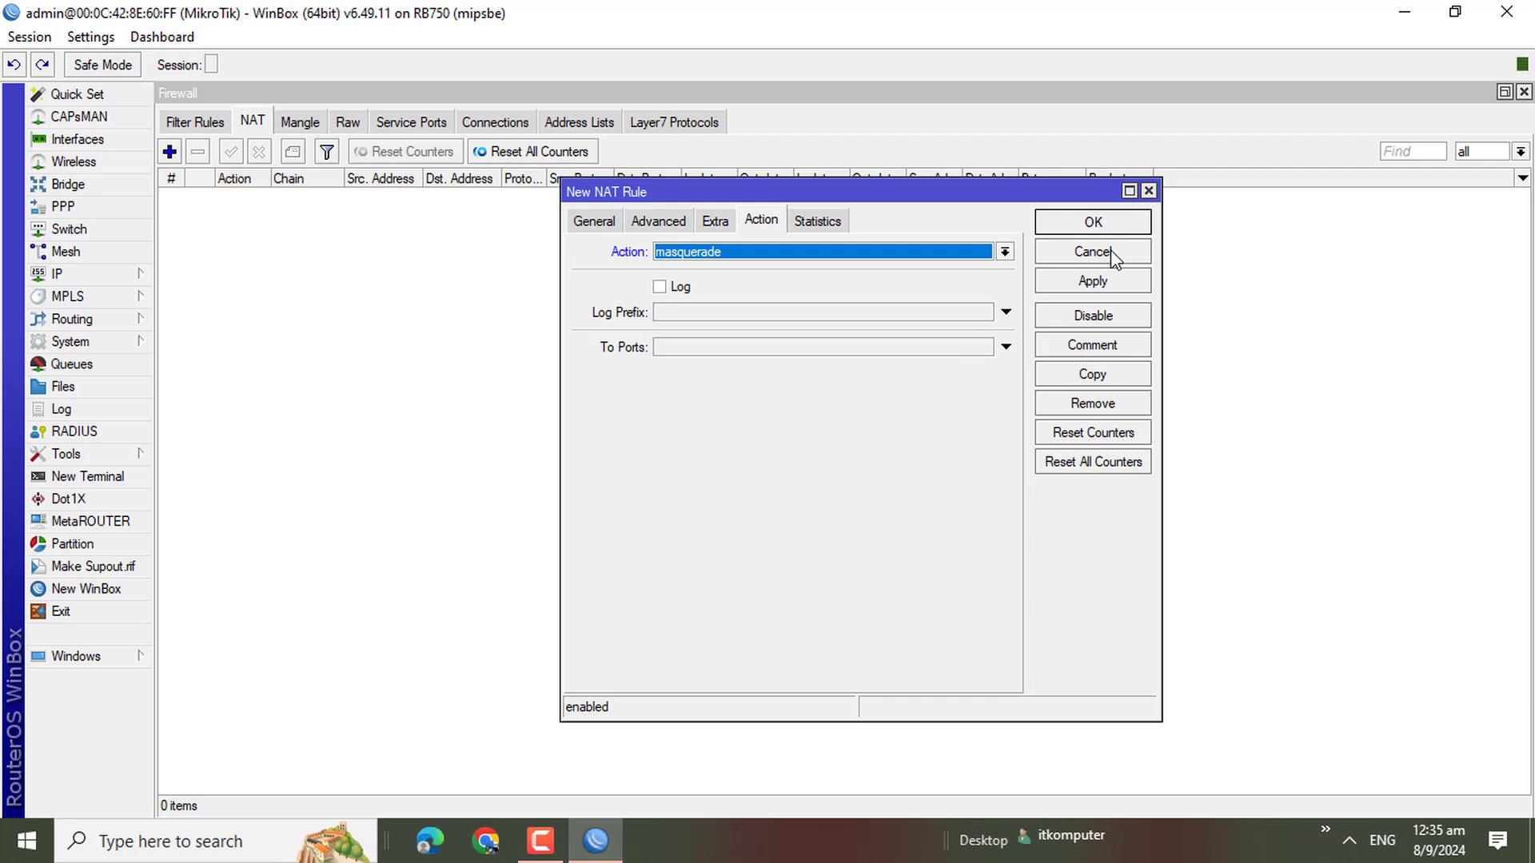
left_click(1111, 227)
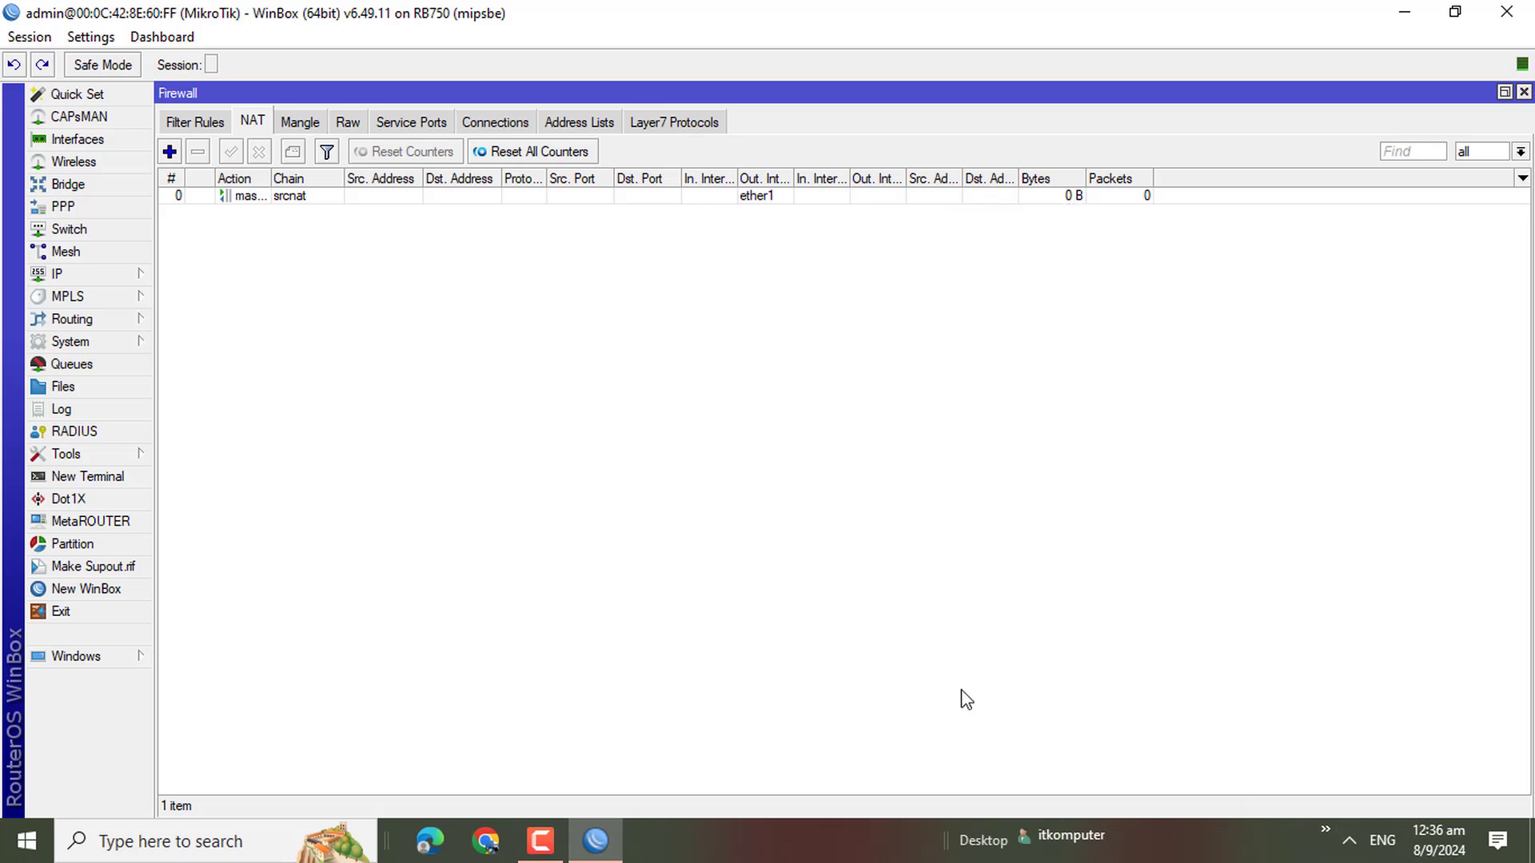
Step: Switch to the Windows network settings and open the Internet Protocol Version 4 properties of the Ethernet adapter
left_click(1348, 840)
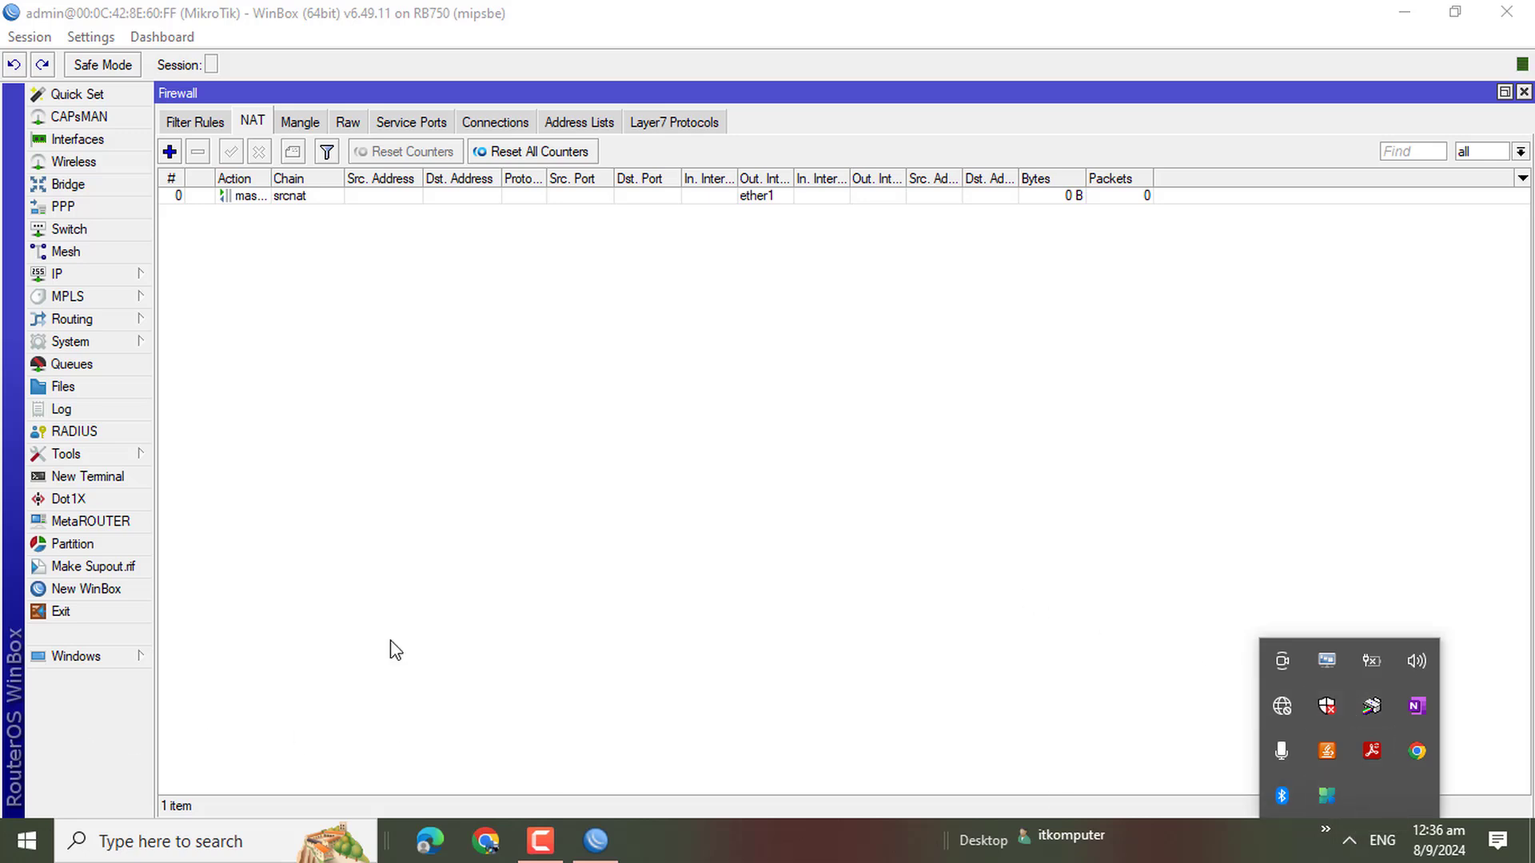
left_click(1282, 707)
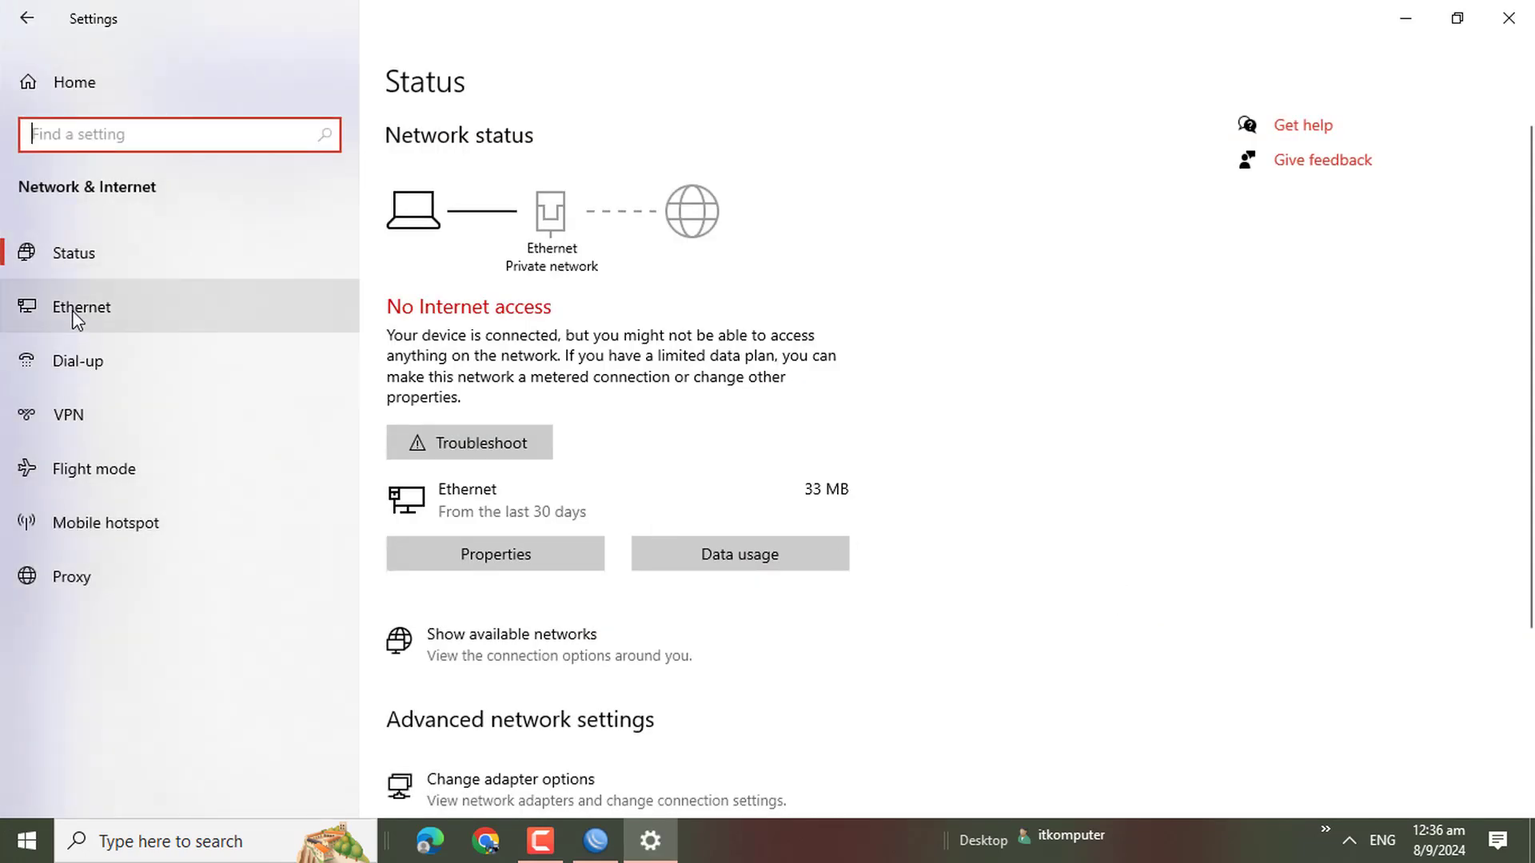
left_click(76, 313)
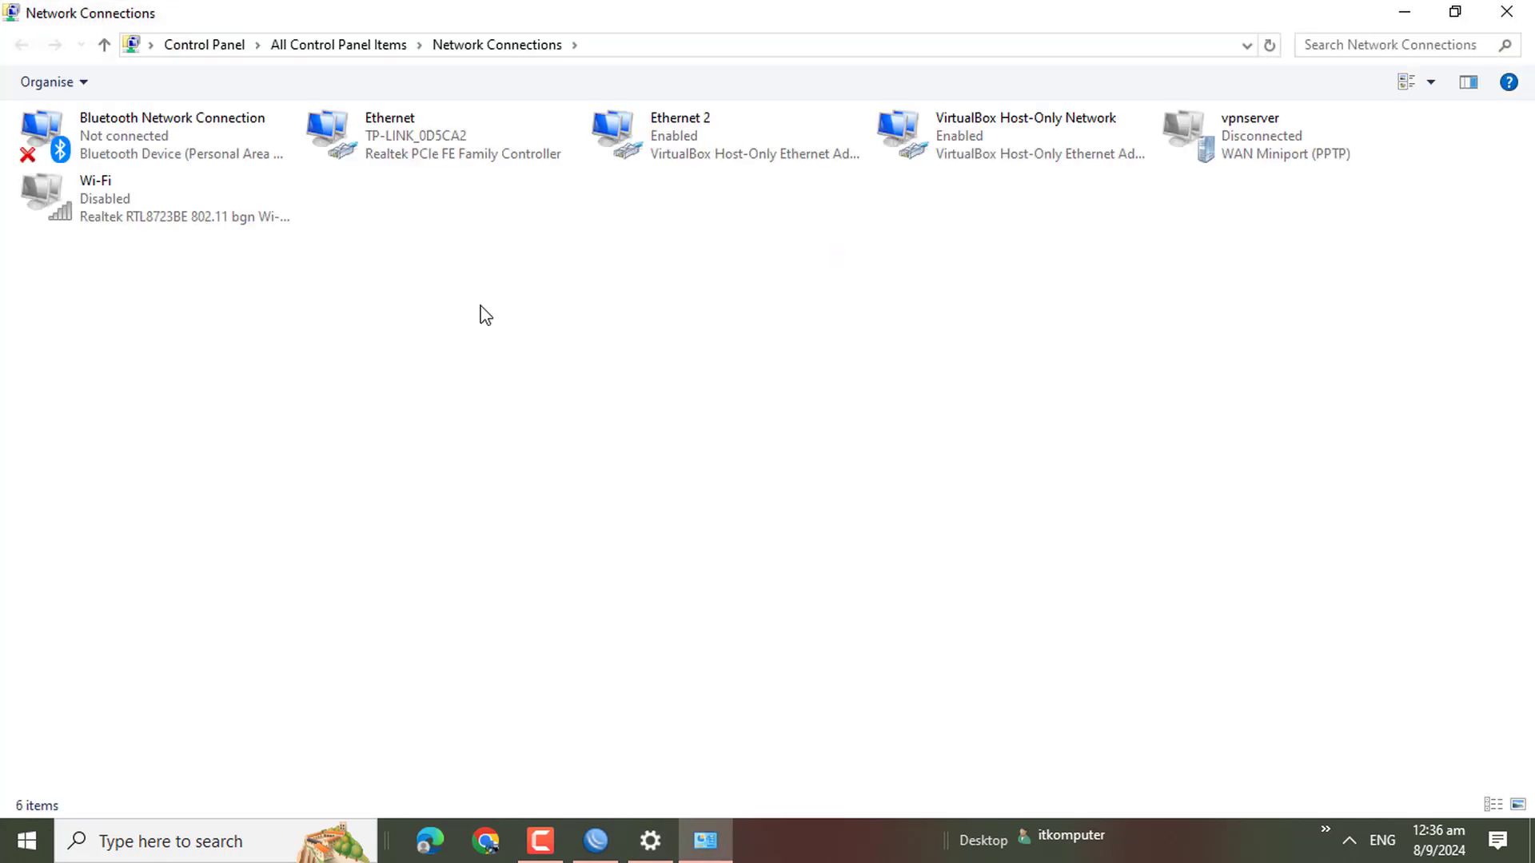
double_click(435, 152)
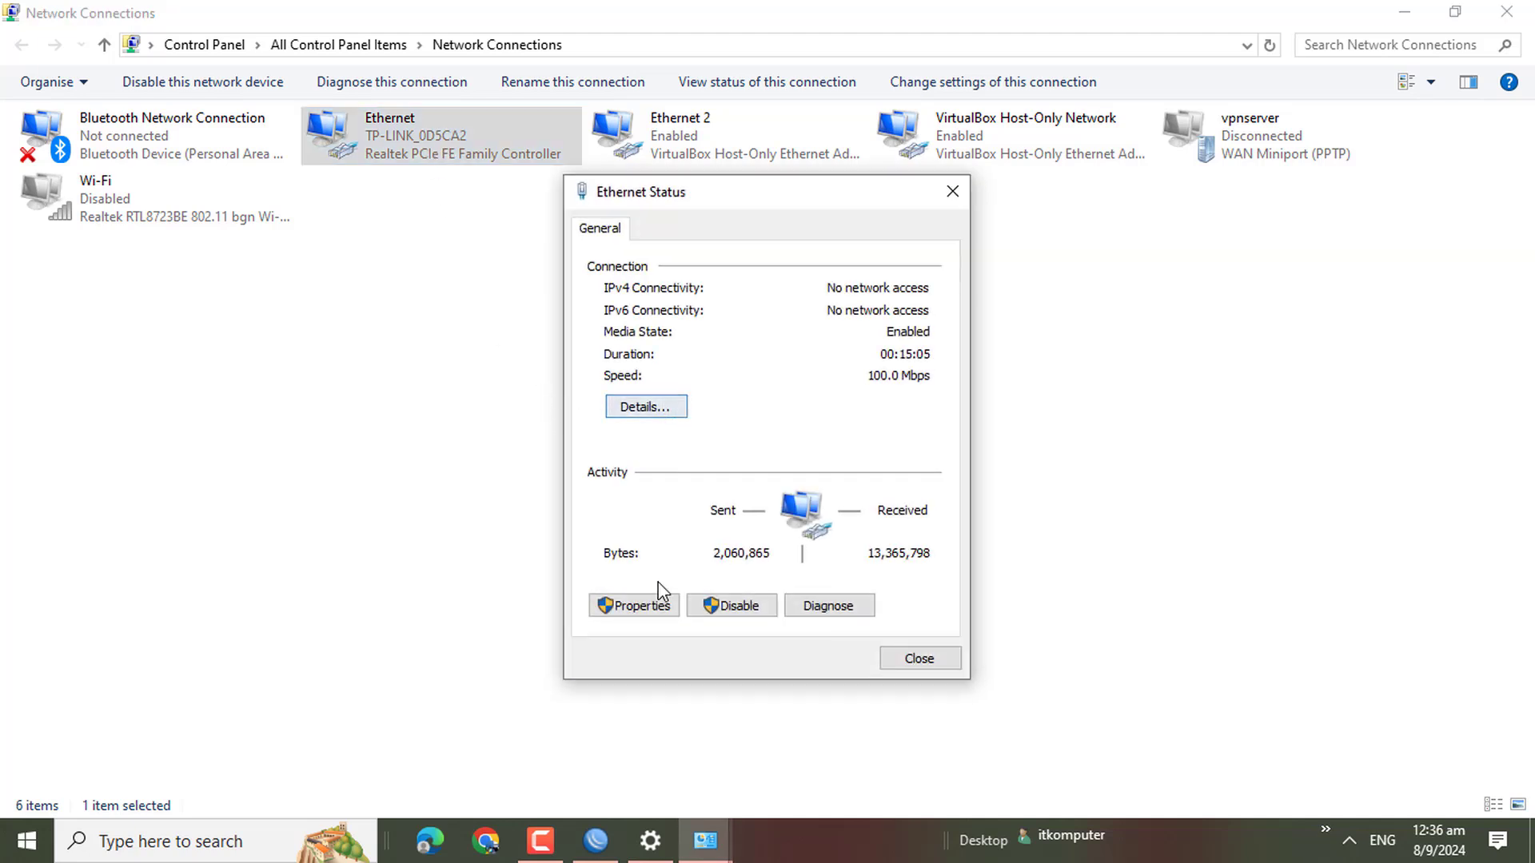
left_click(622, 607)
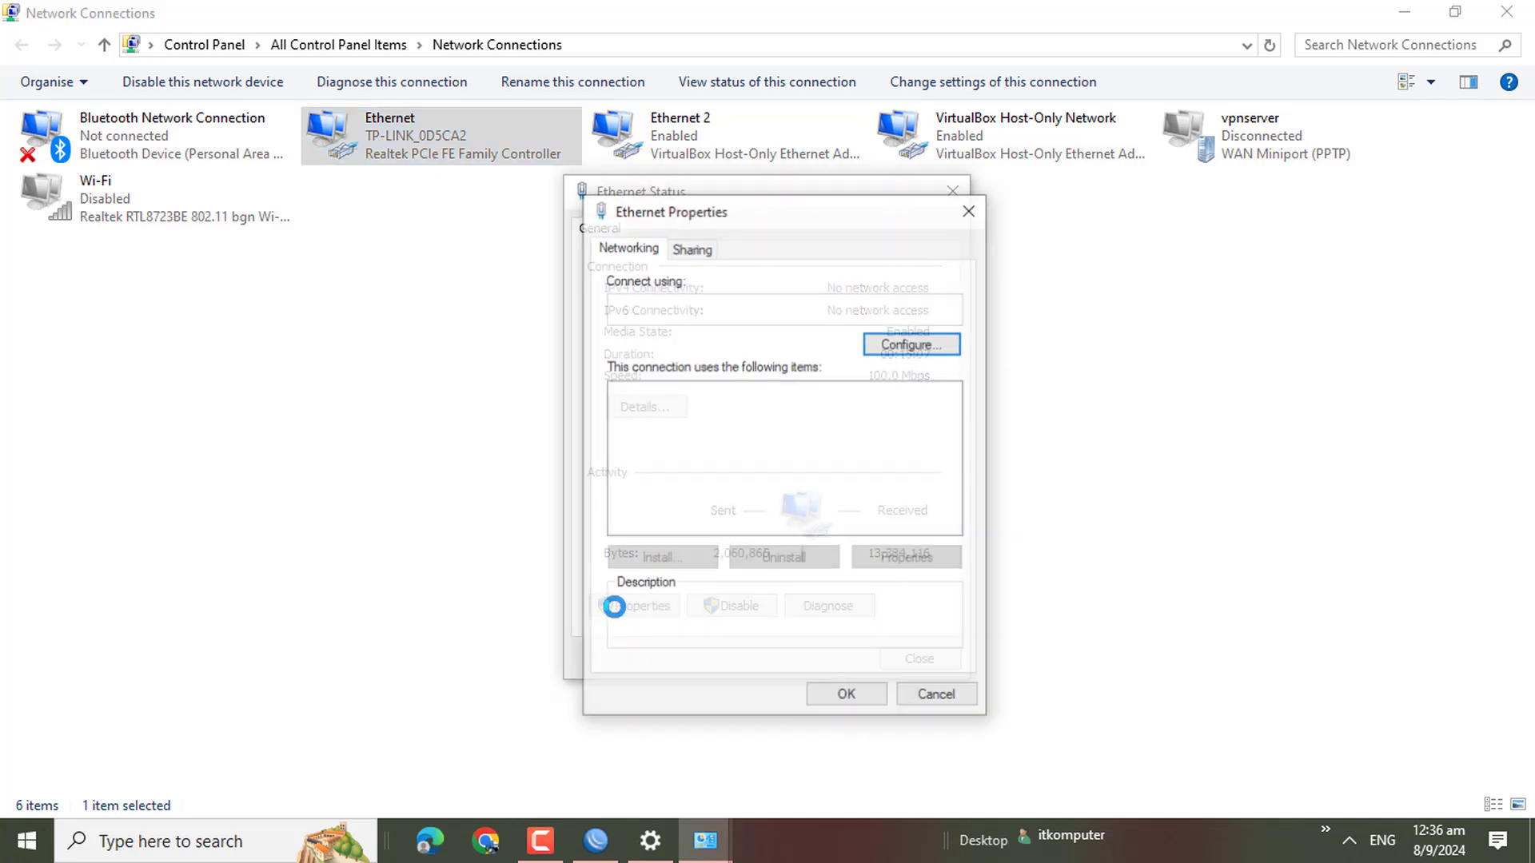
scroll(761, 505, "down", 2)
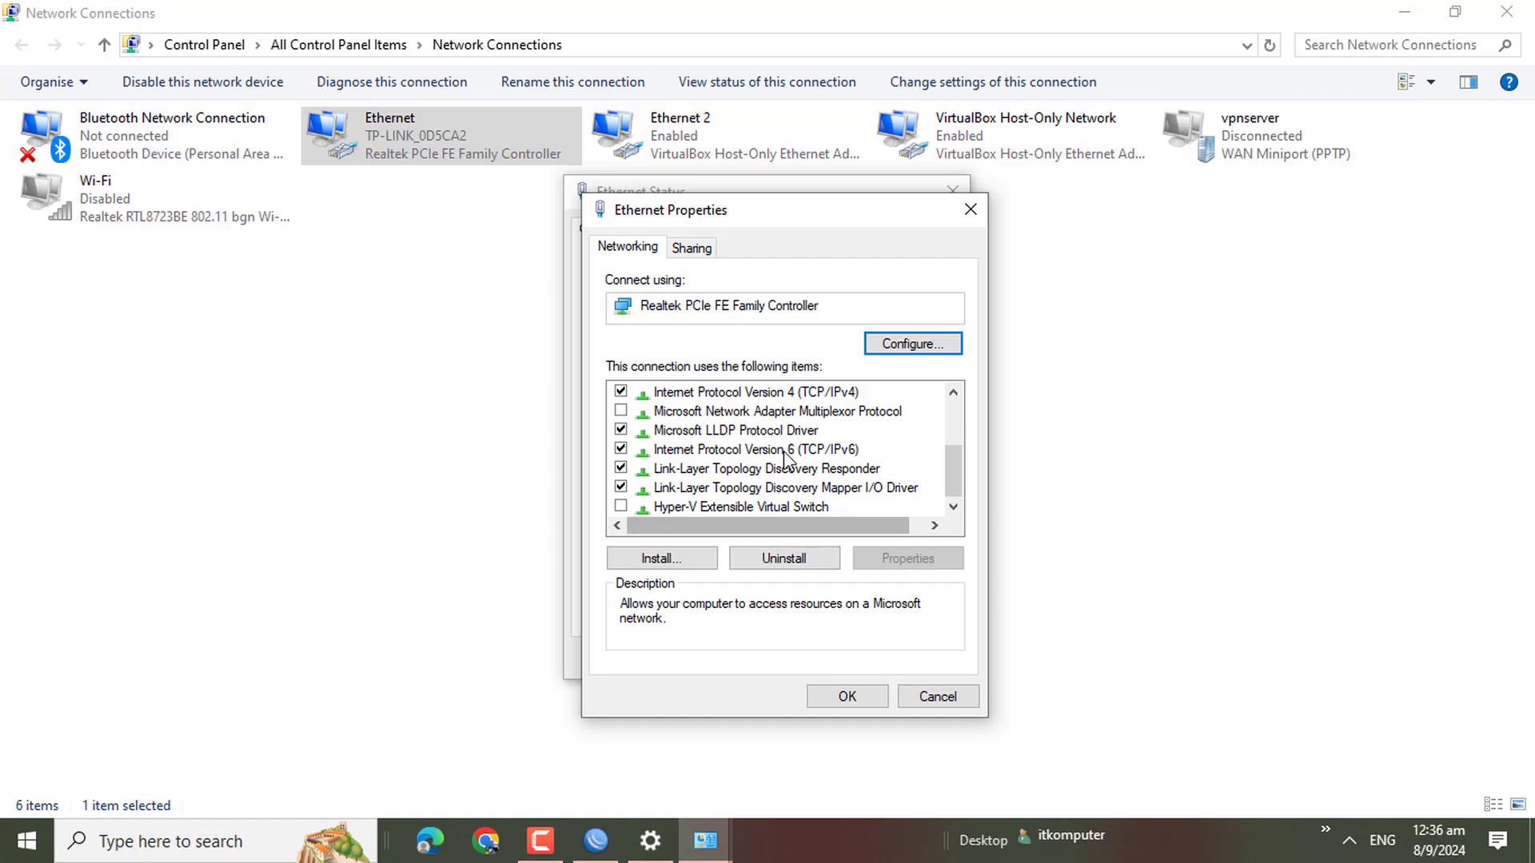
left_click(799, 393)
left_click(893, 560)
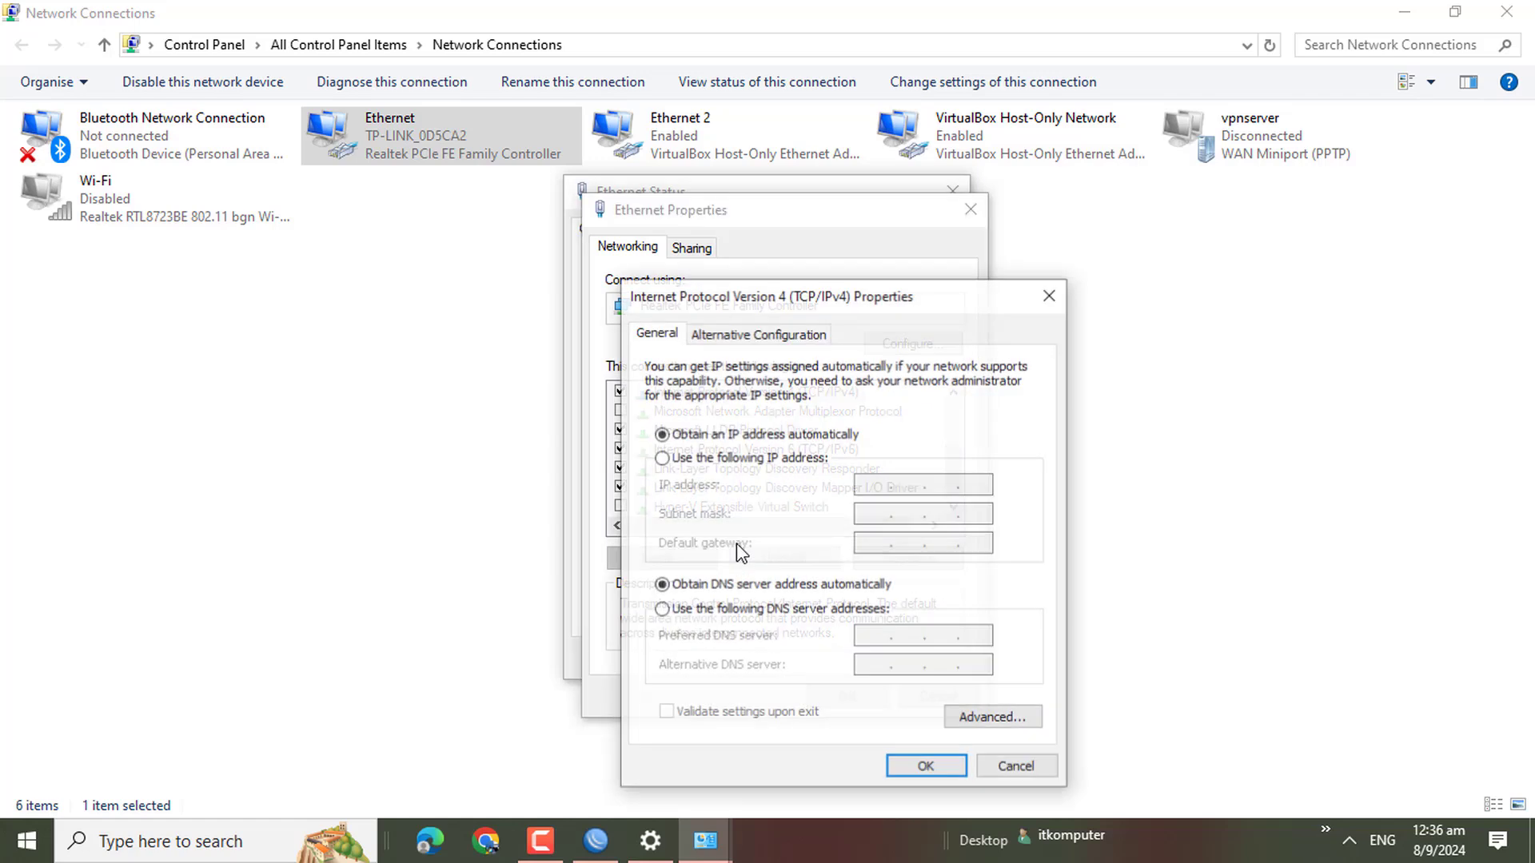
Step: Give the Ethernet adapter the static IP address 192.168.10.2, subnet mask 255.255.255.0 and default gateway 192.168.10.1
left_click(688, 459)
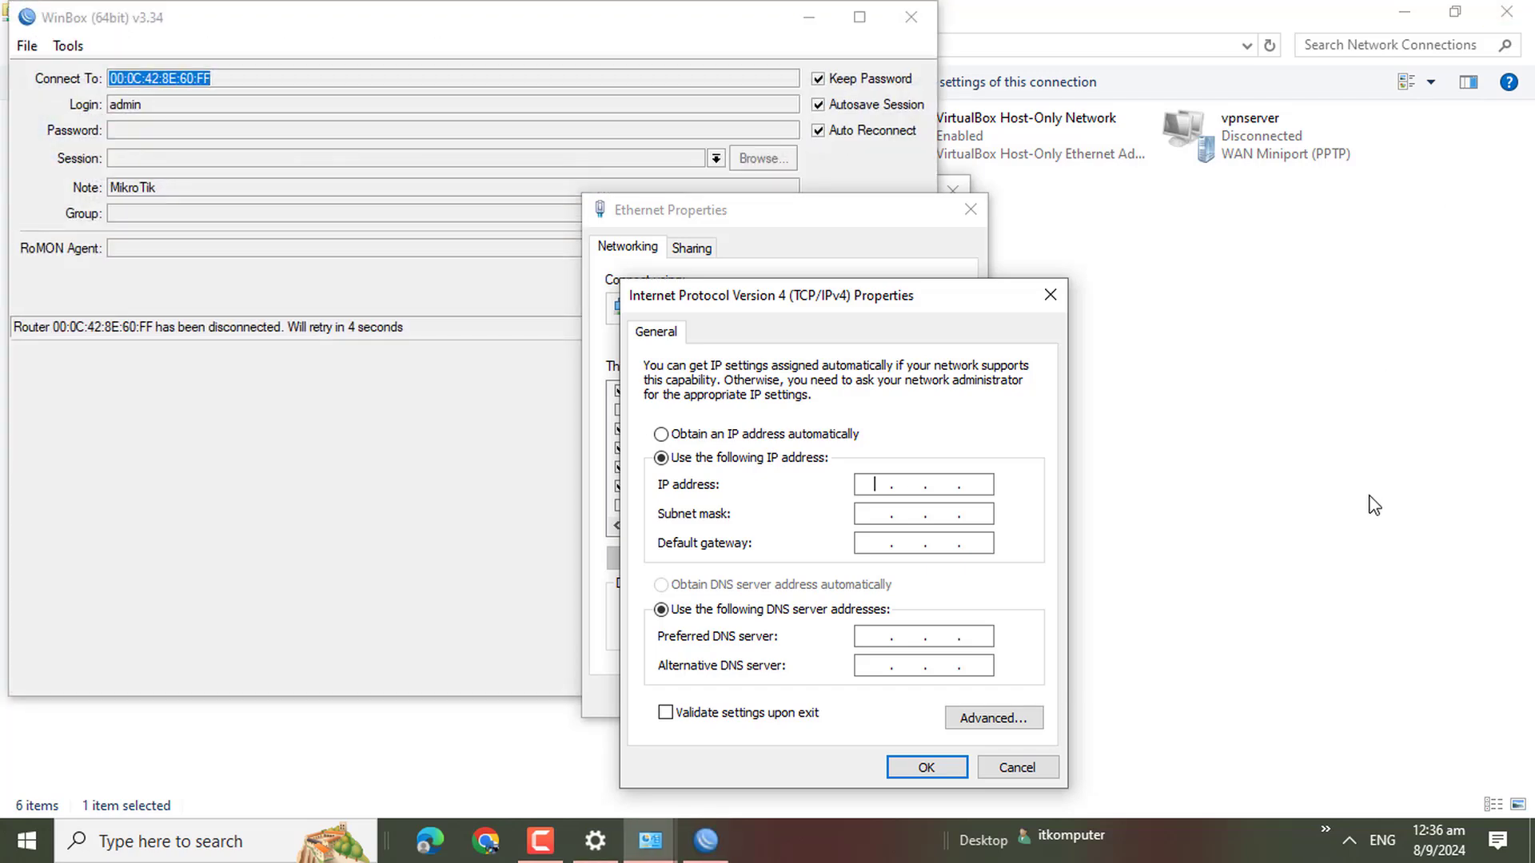
type("192 . 168 .")
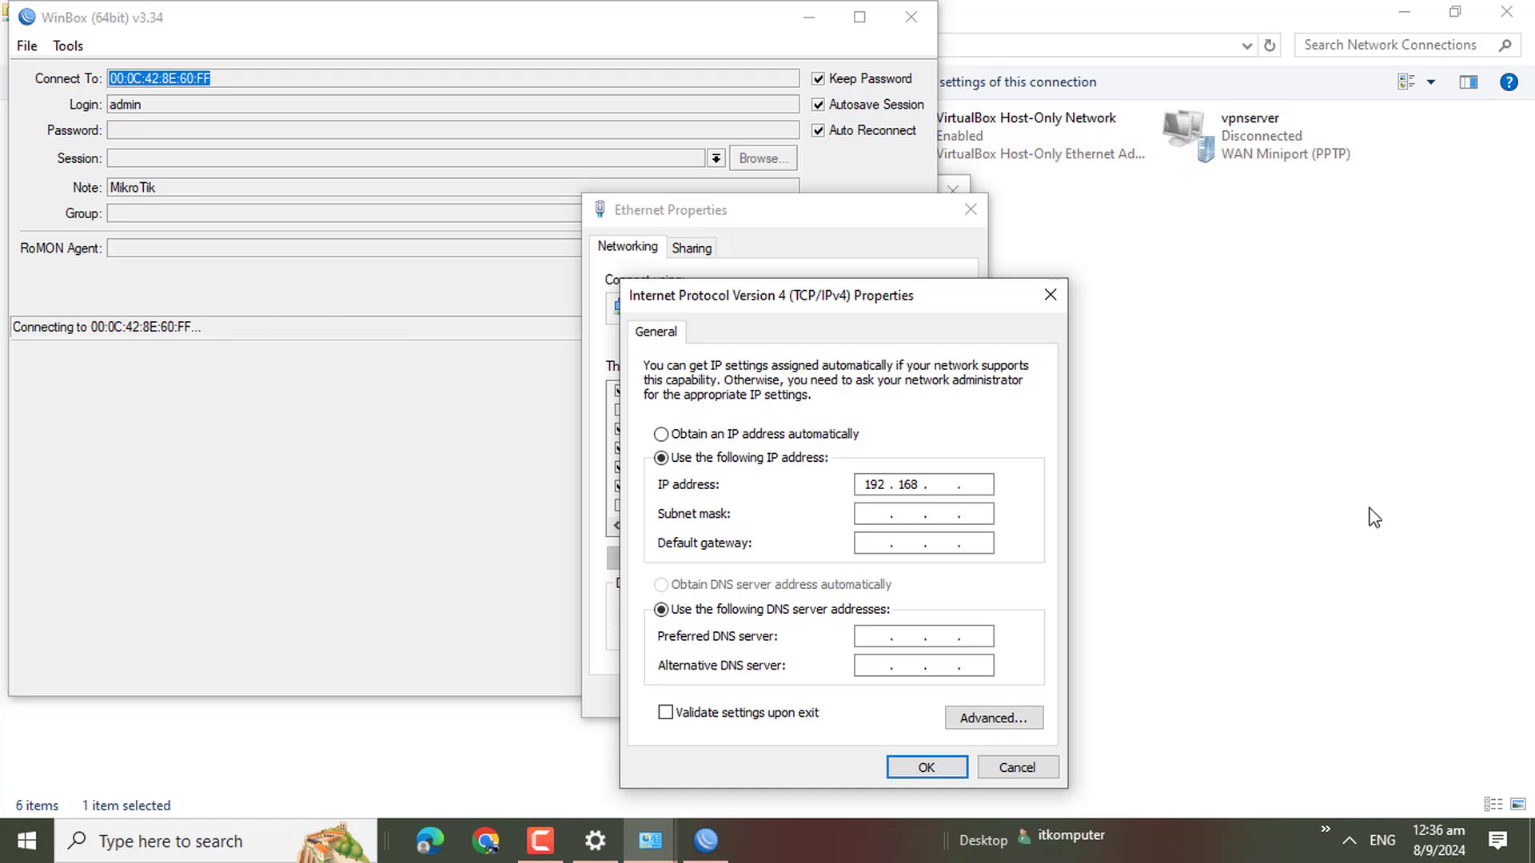
type(".2")
key("Tab")
key("Tab")
type("192.168.1")
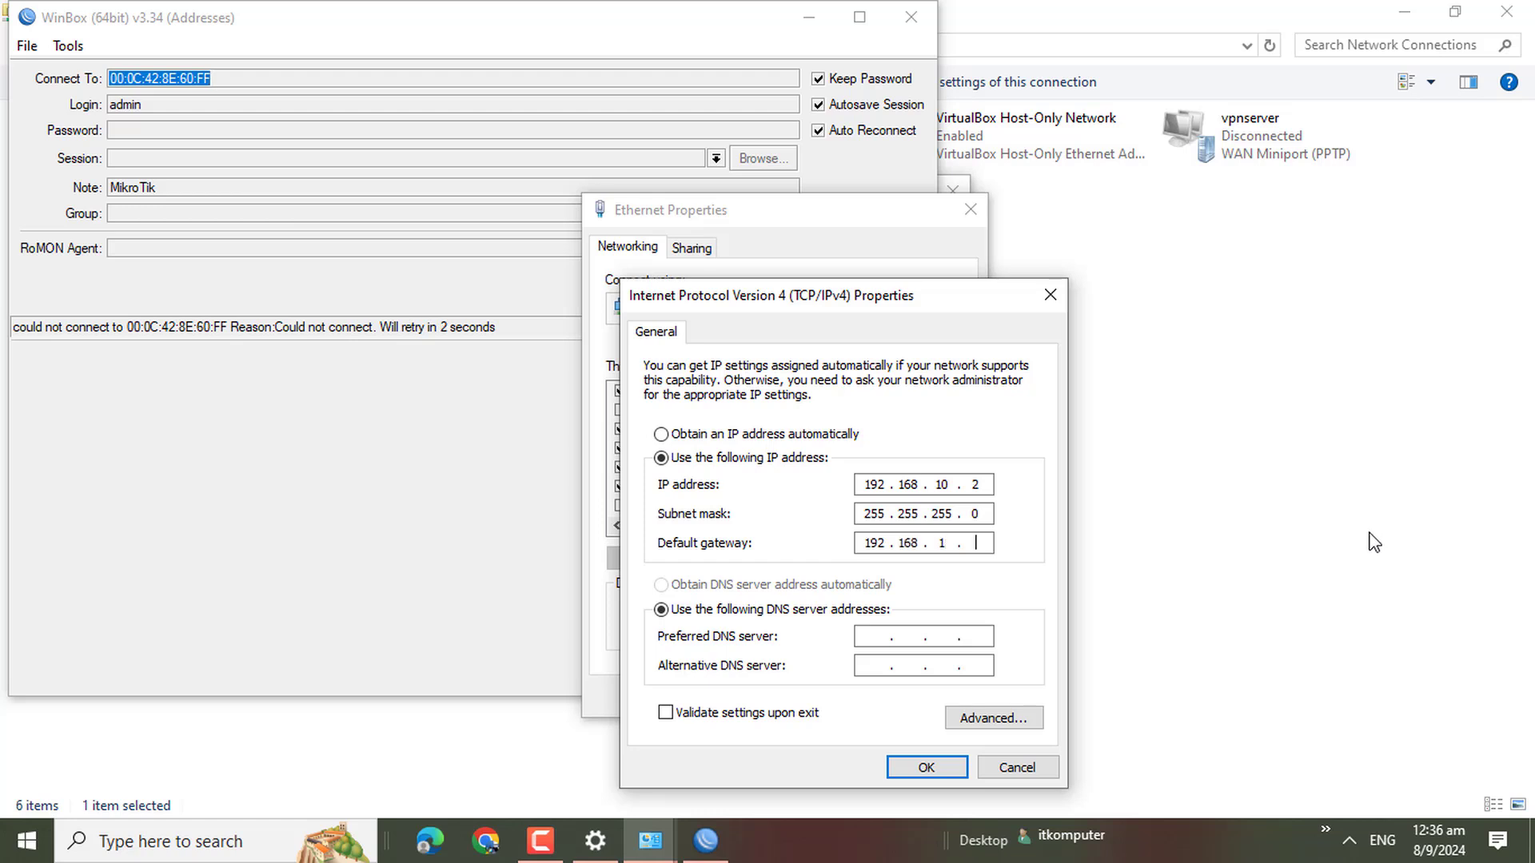
type("1")
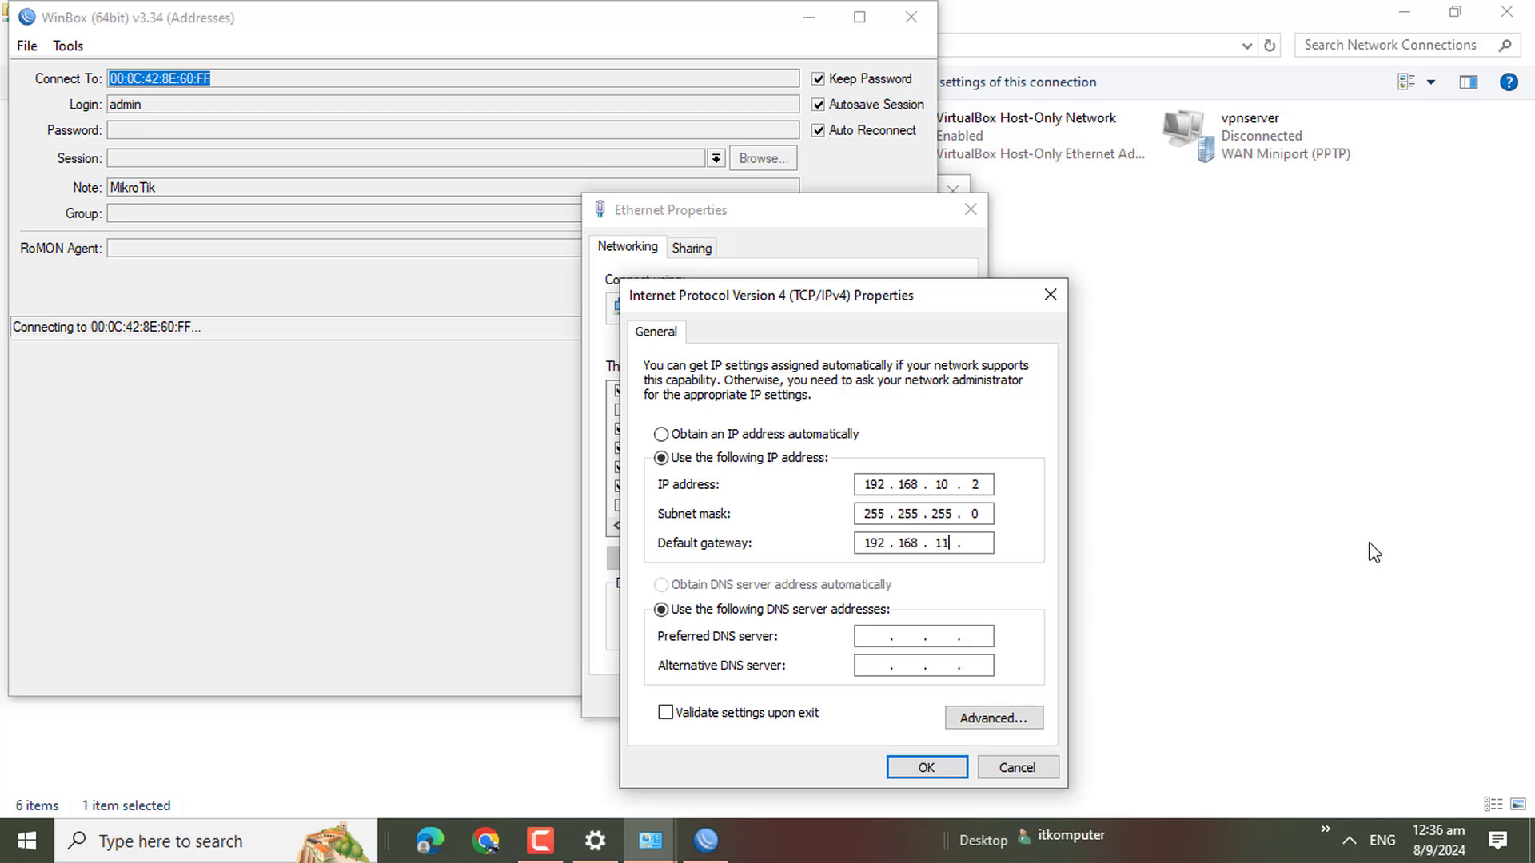
type("10.")
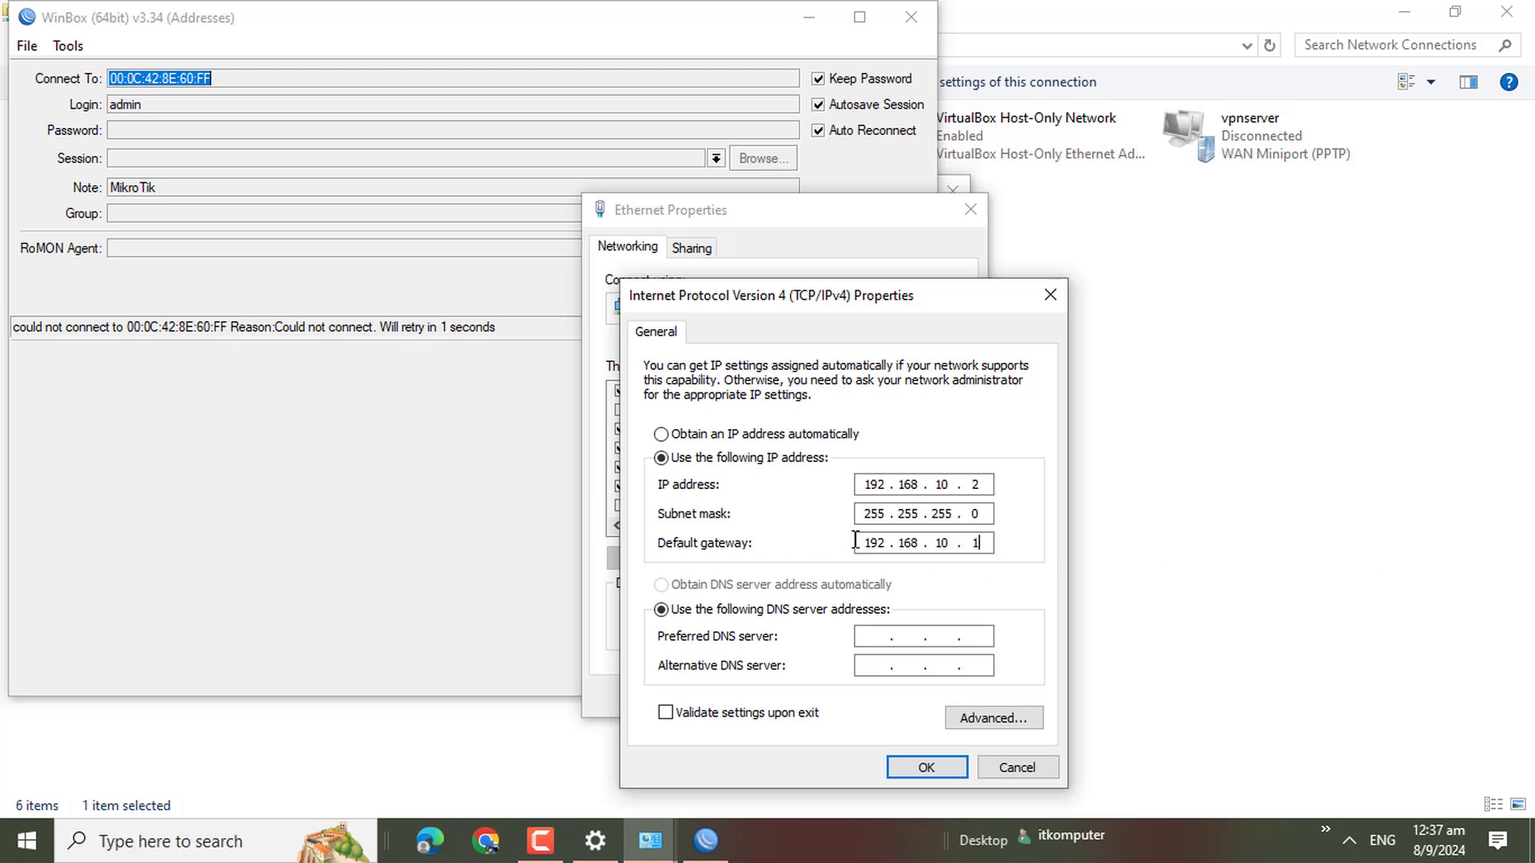
Step: Set the adapter's DNS servers to 8.8.8.8 and 8.8.4.4, save the IPv4 settings and close the Ethernet dialogs
left_click(873, 637)
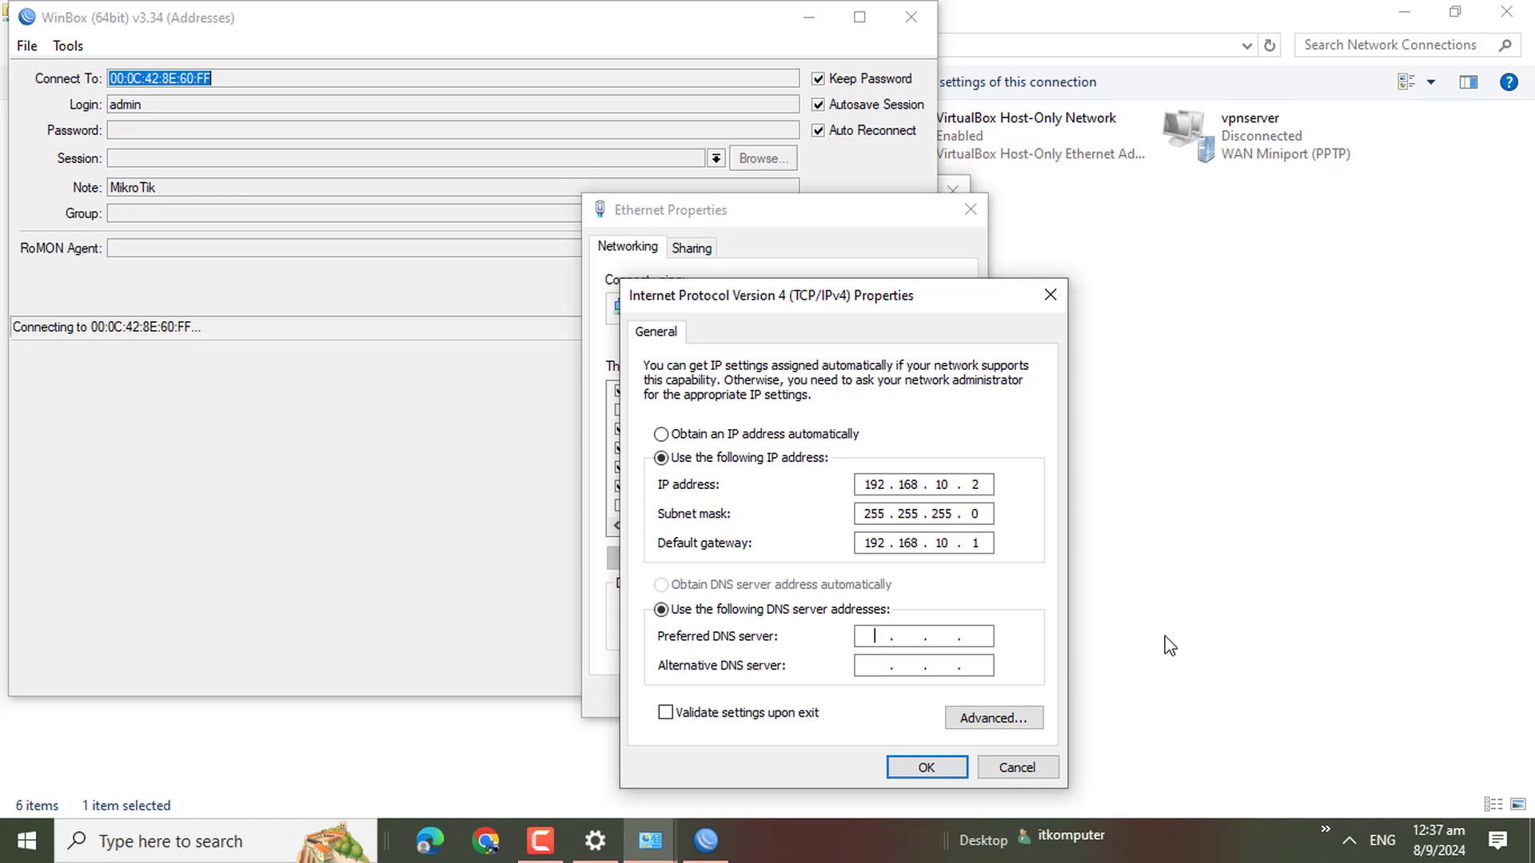
type("8.8")
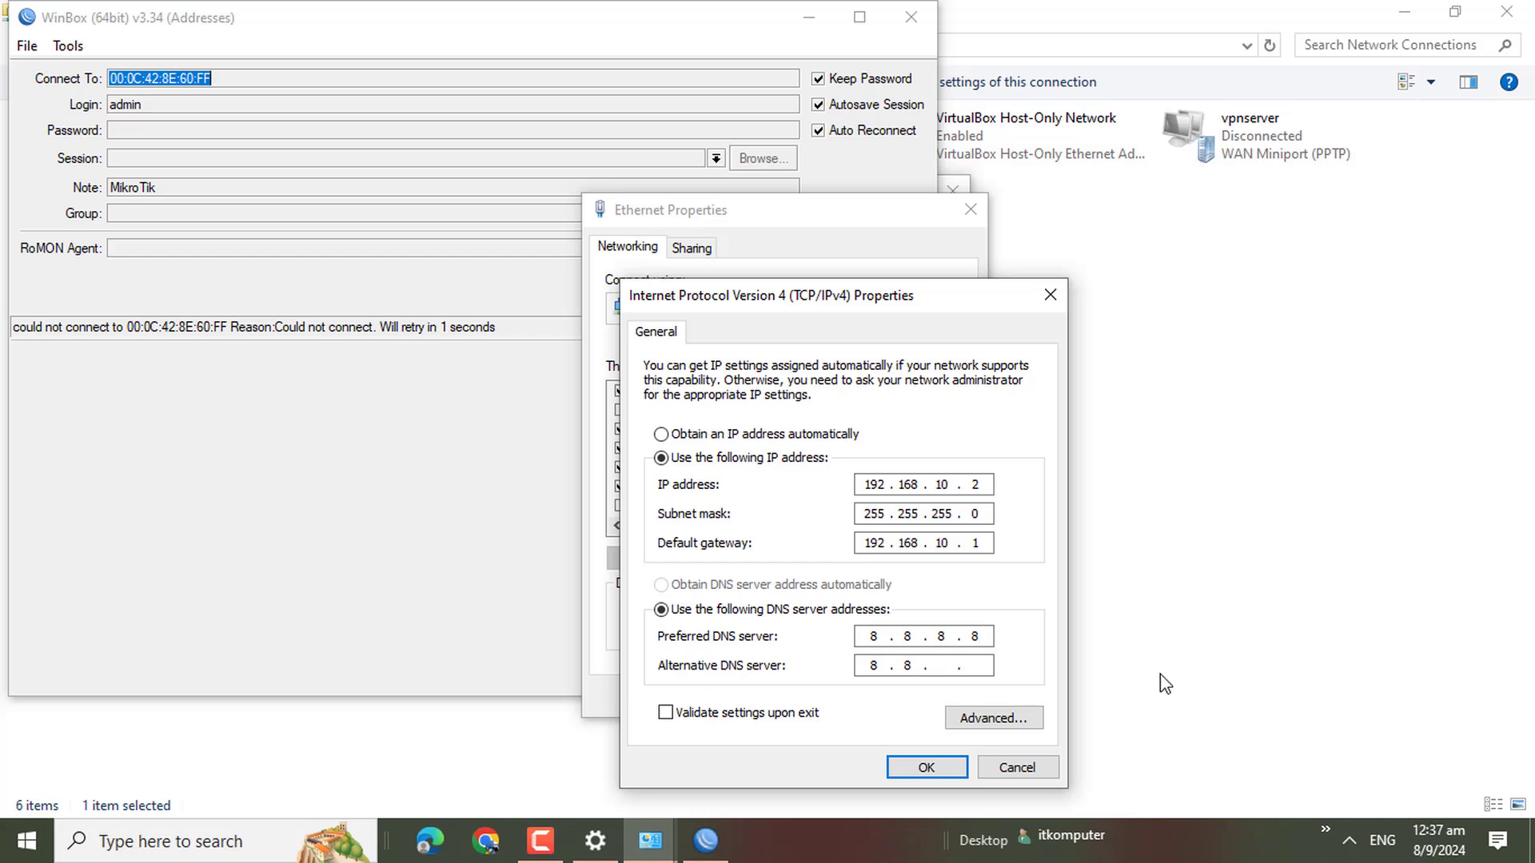
type("4.4")
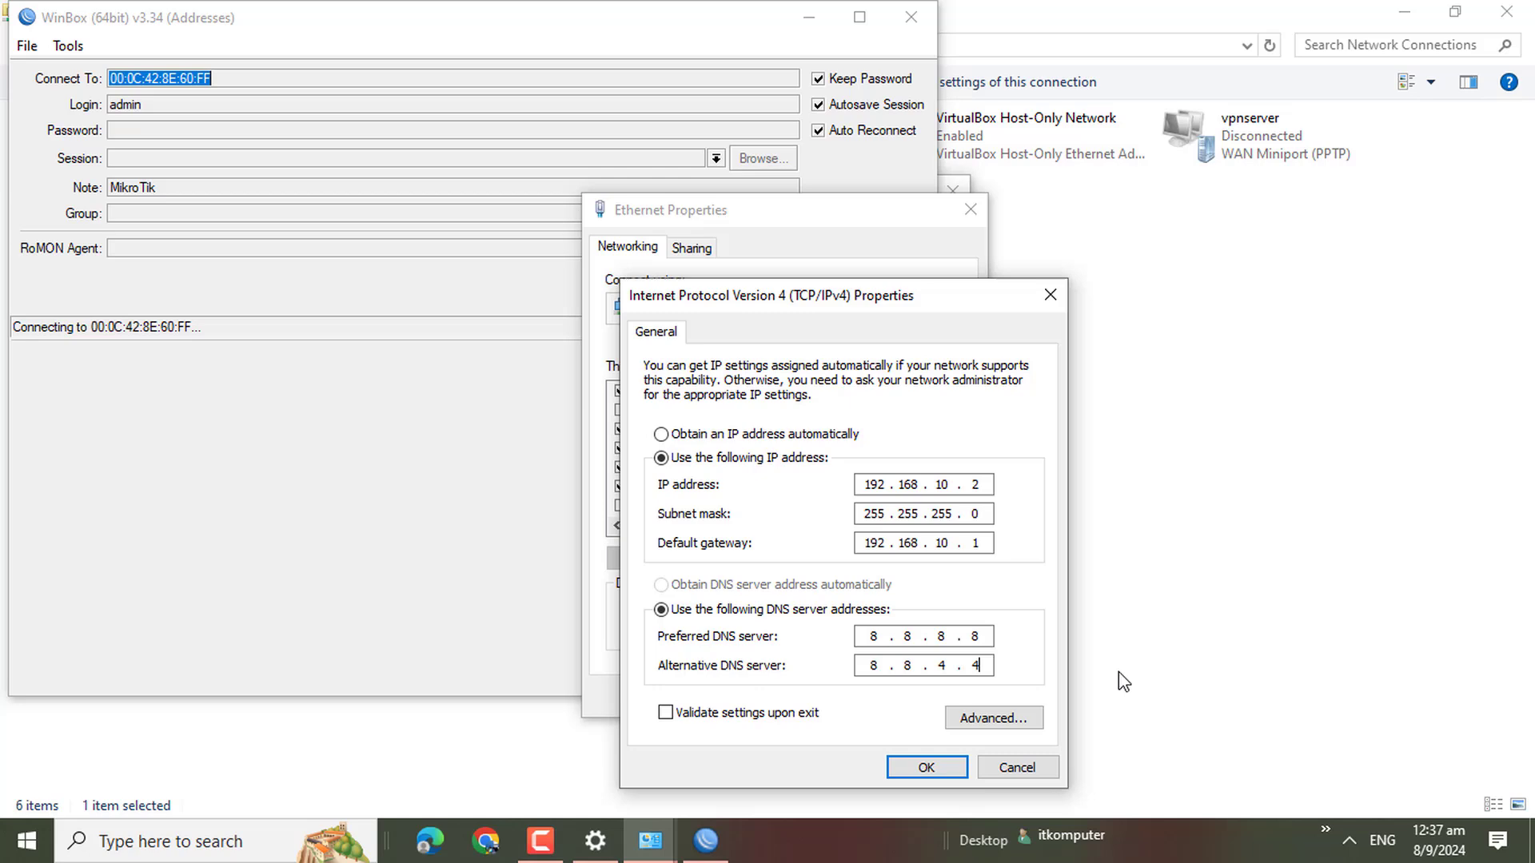
left_click(927, 767)
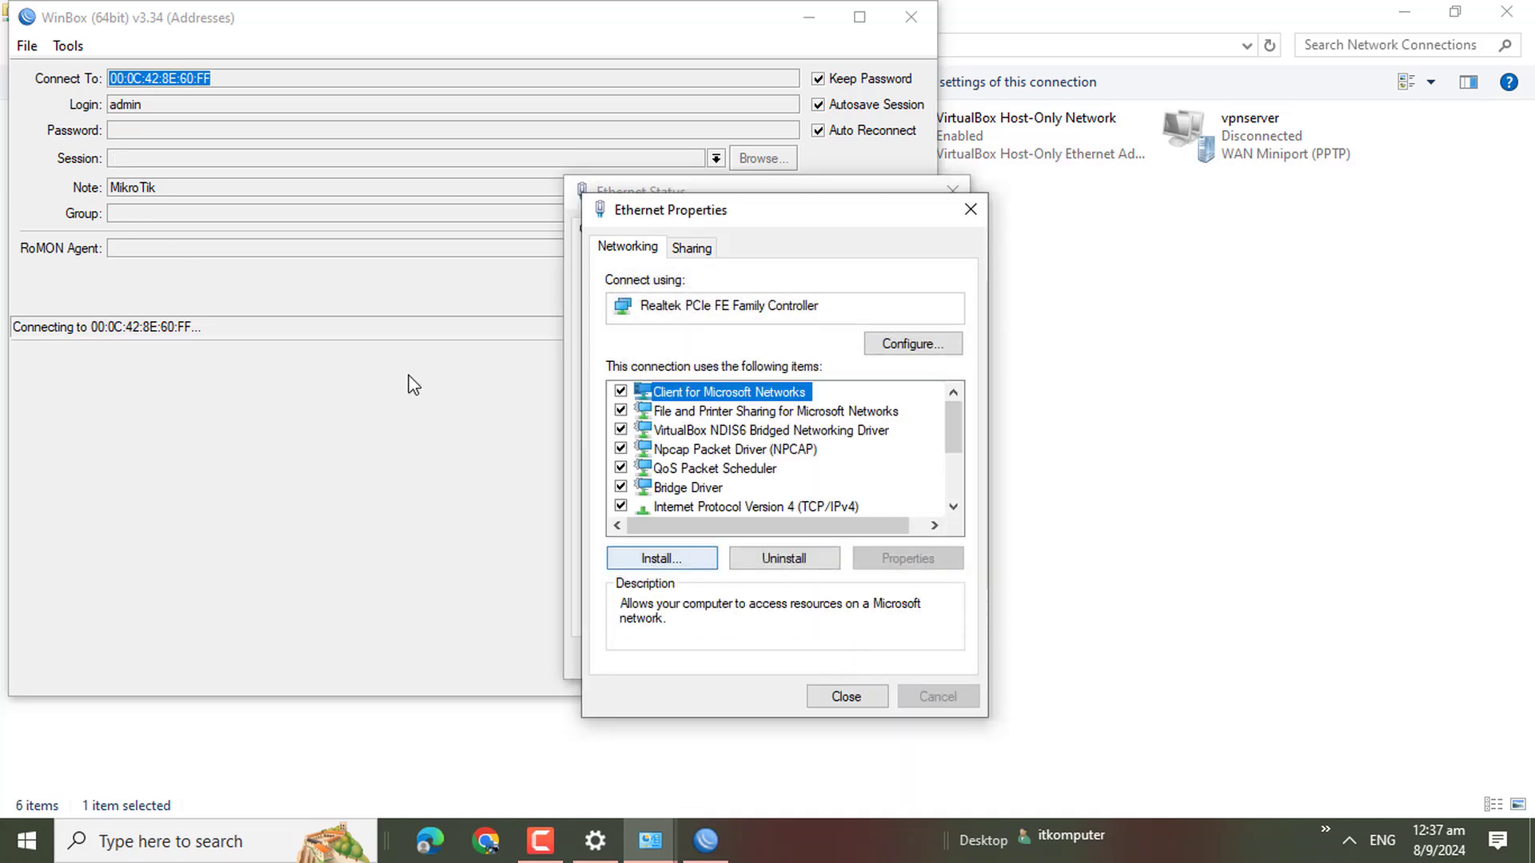
left_click(847, 695)
left_click(919, 660)
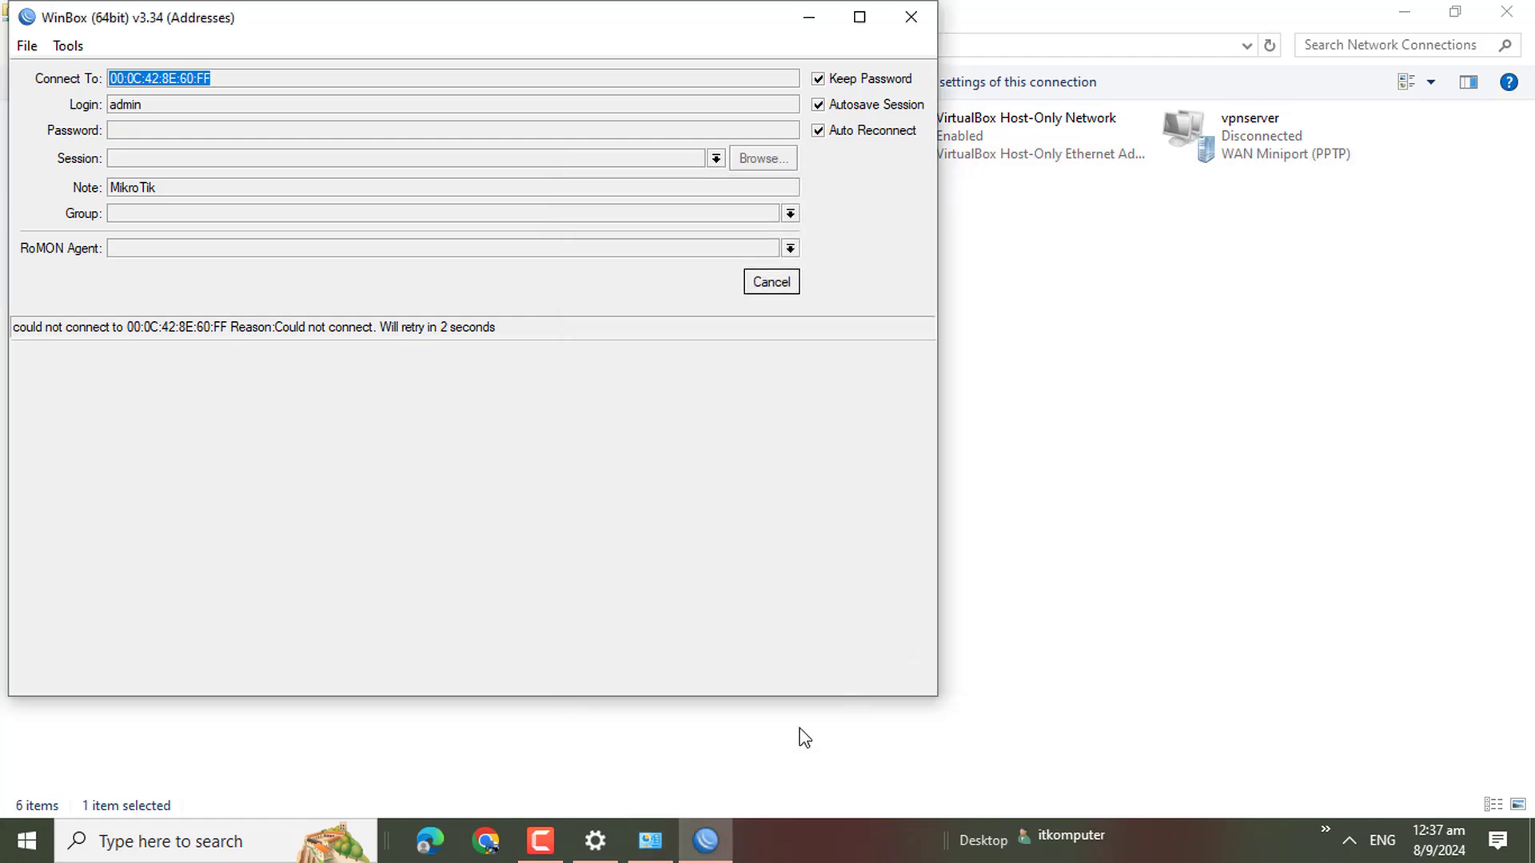
Step: Open a Command Prompt and ping 8.8.8.8 to test the PC's internet connection
left_click(1345, 845)
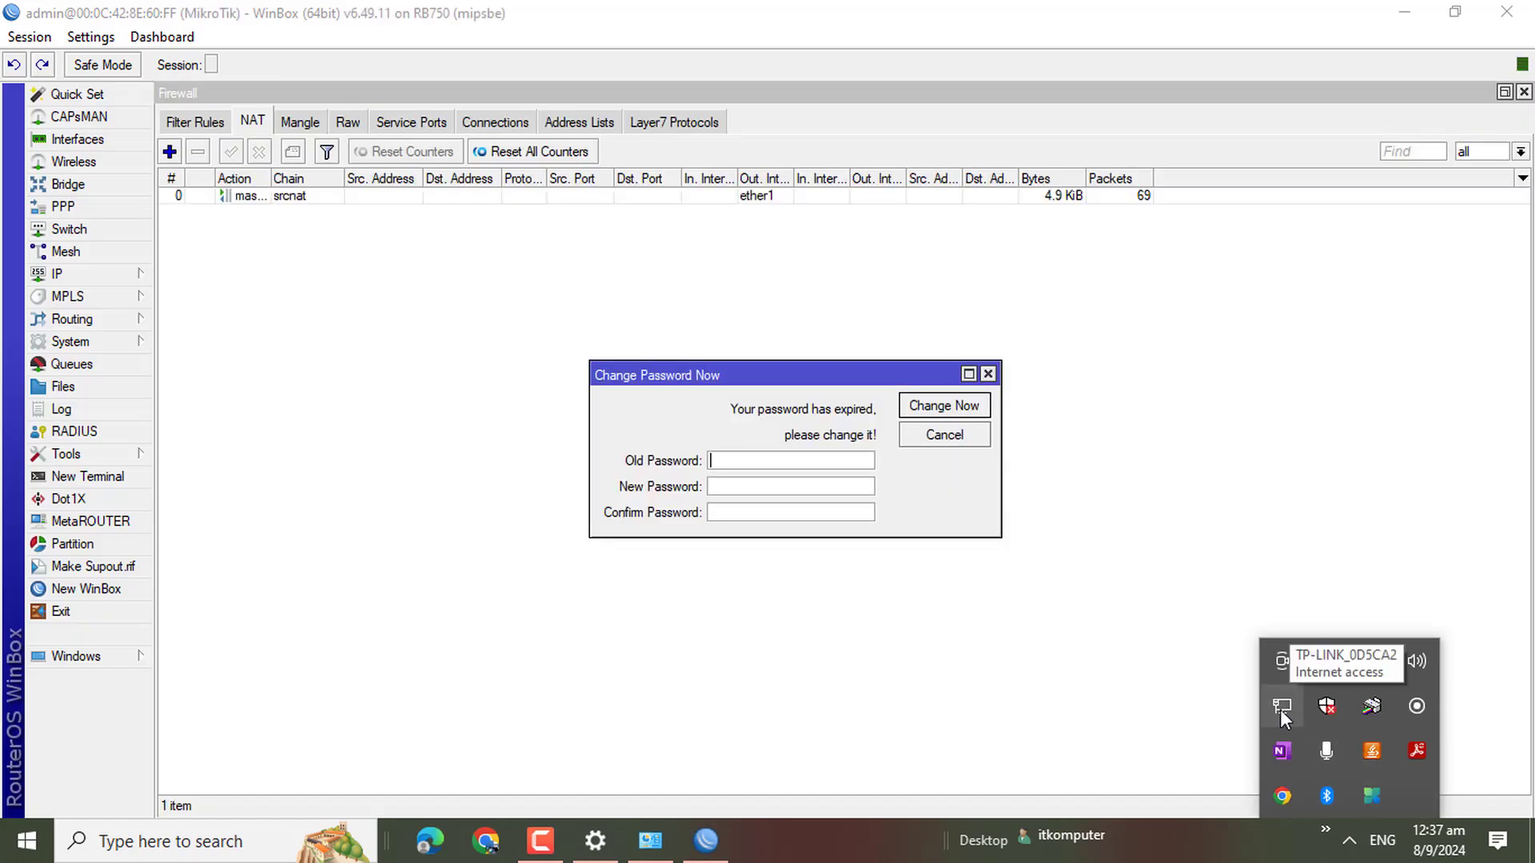
left_click(7, 854)
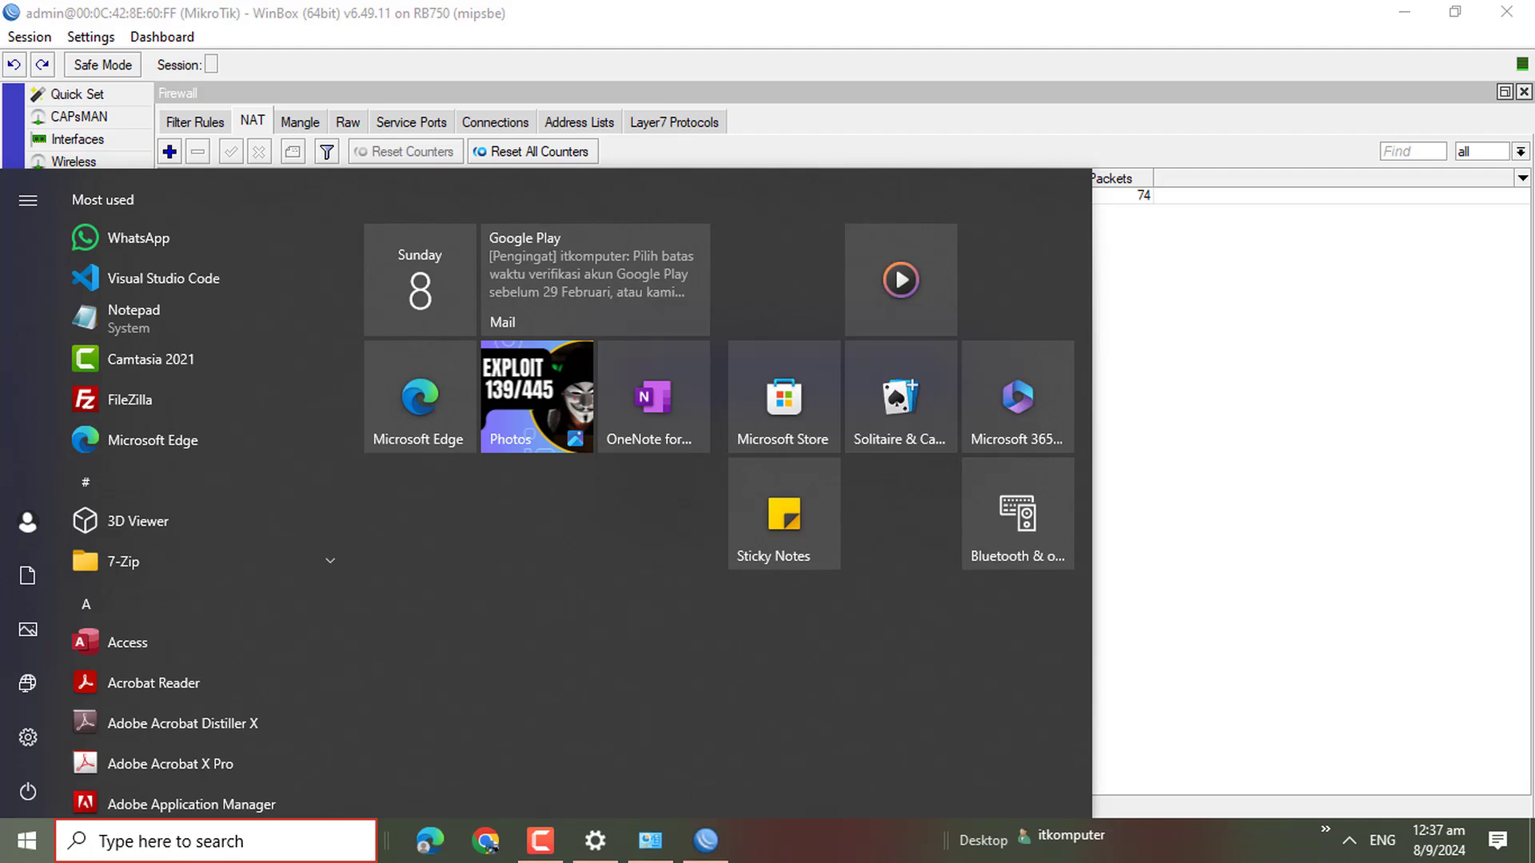
left_click(6, 854)
left_click(6, 854)
type("cmd")
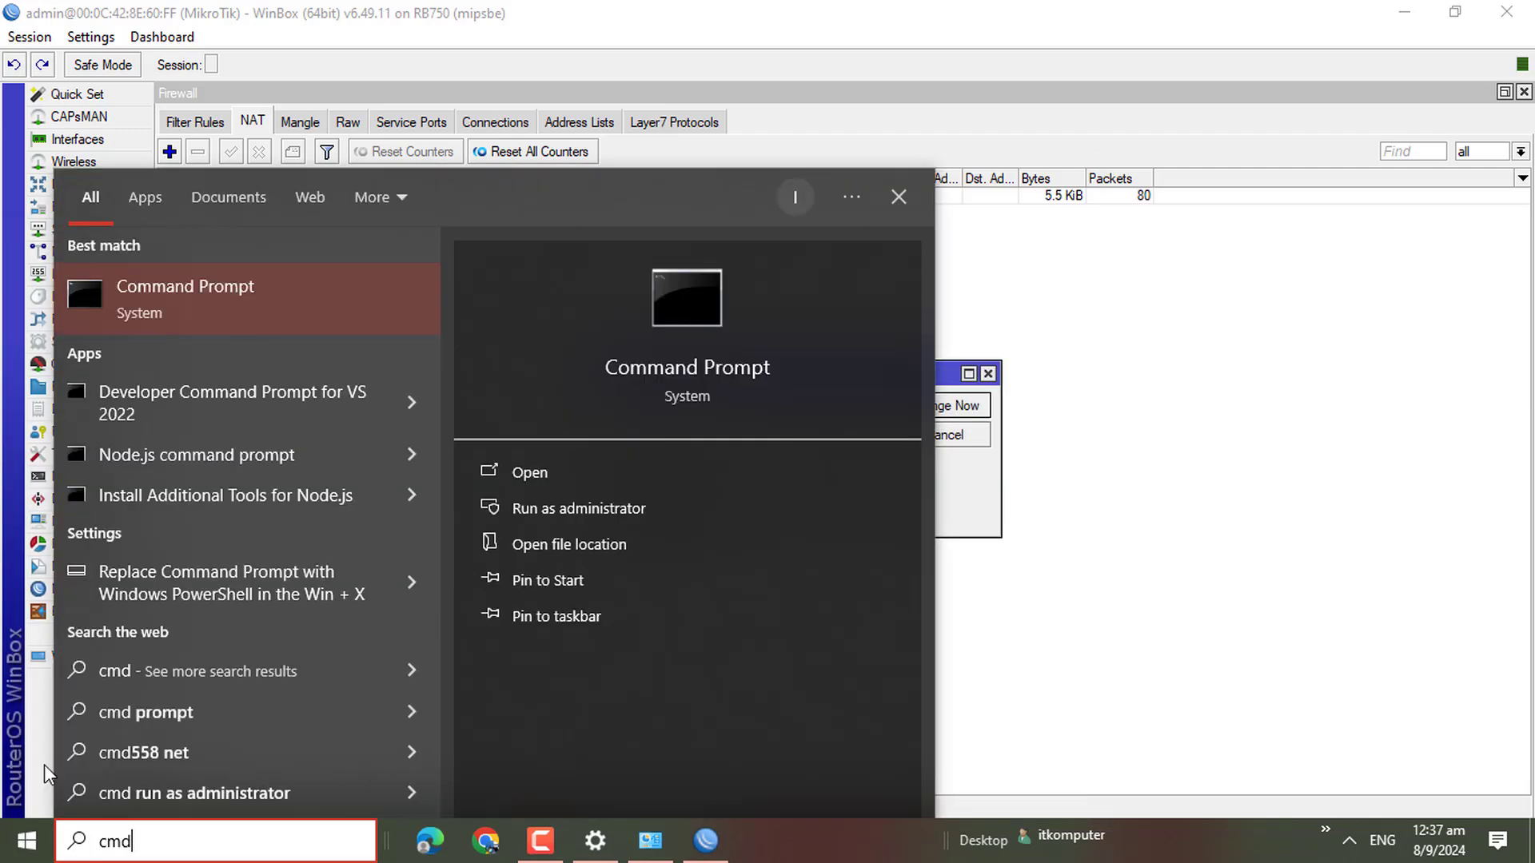
left_click(171, 300)
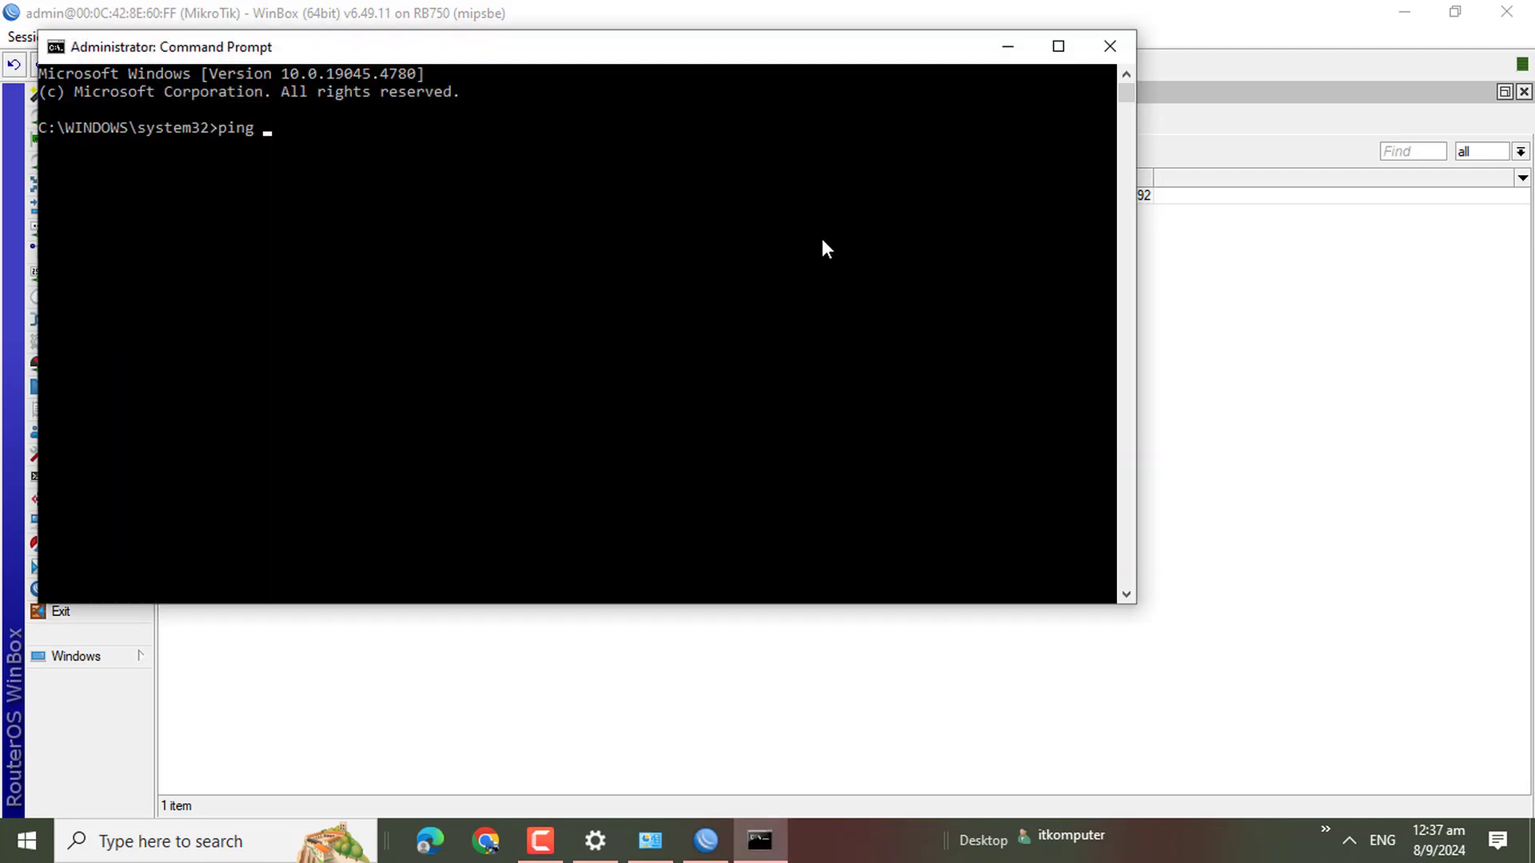
type("ping 8.8.8.8")
key("Return")
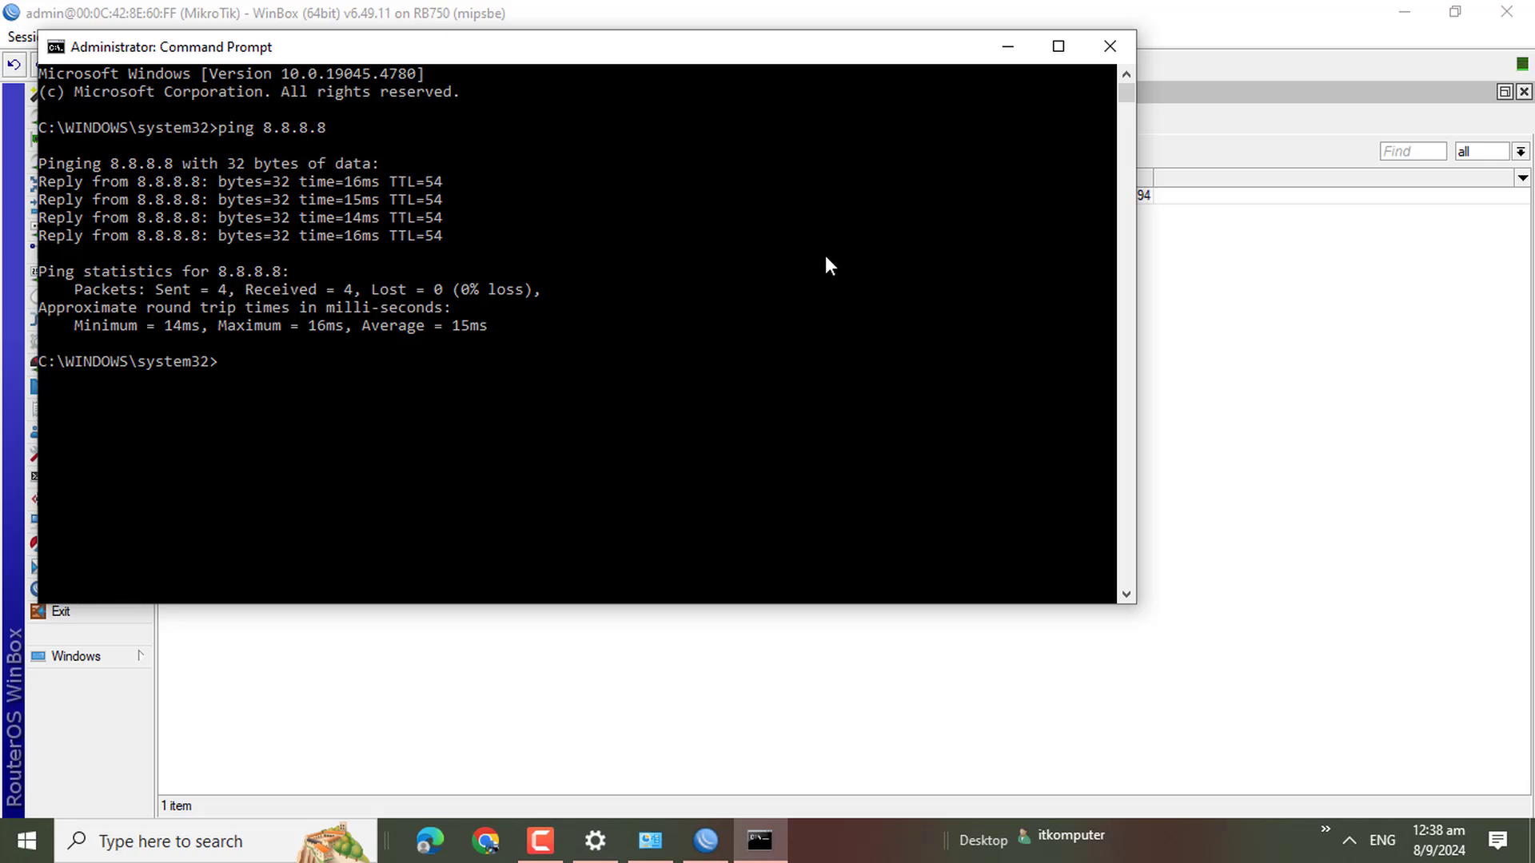
Step: Switch back to WinBox and start the DHCP server setup with ether2 as the server interface
left_click(620, 634)
left_click(59, 276)
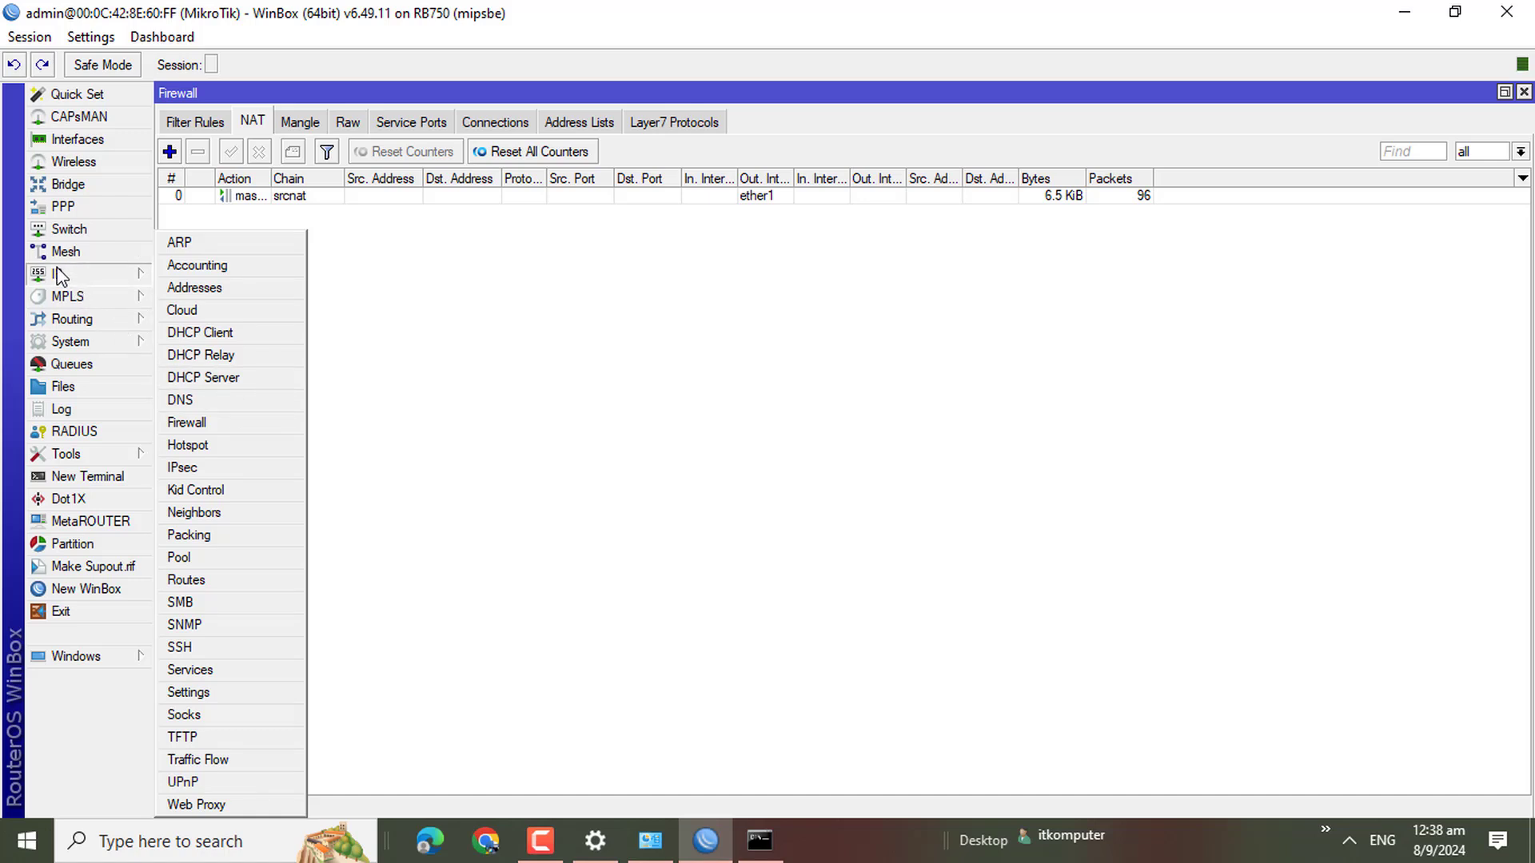
left_click(208, 382)
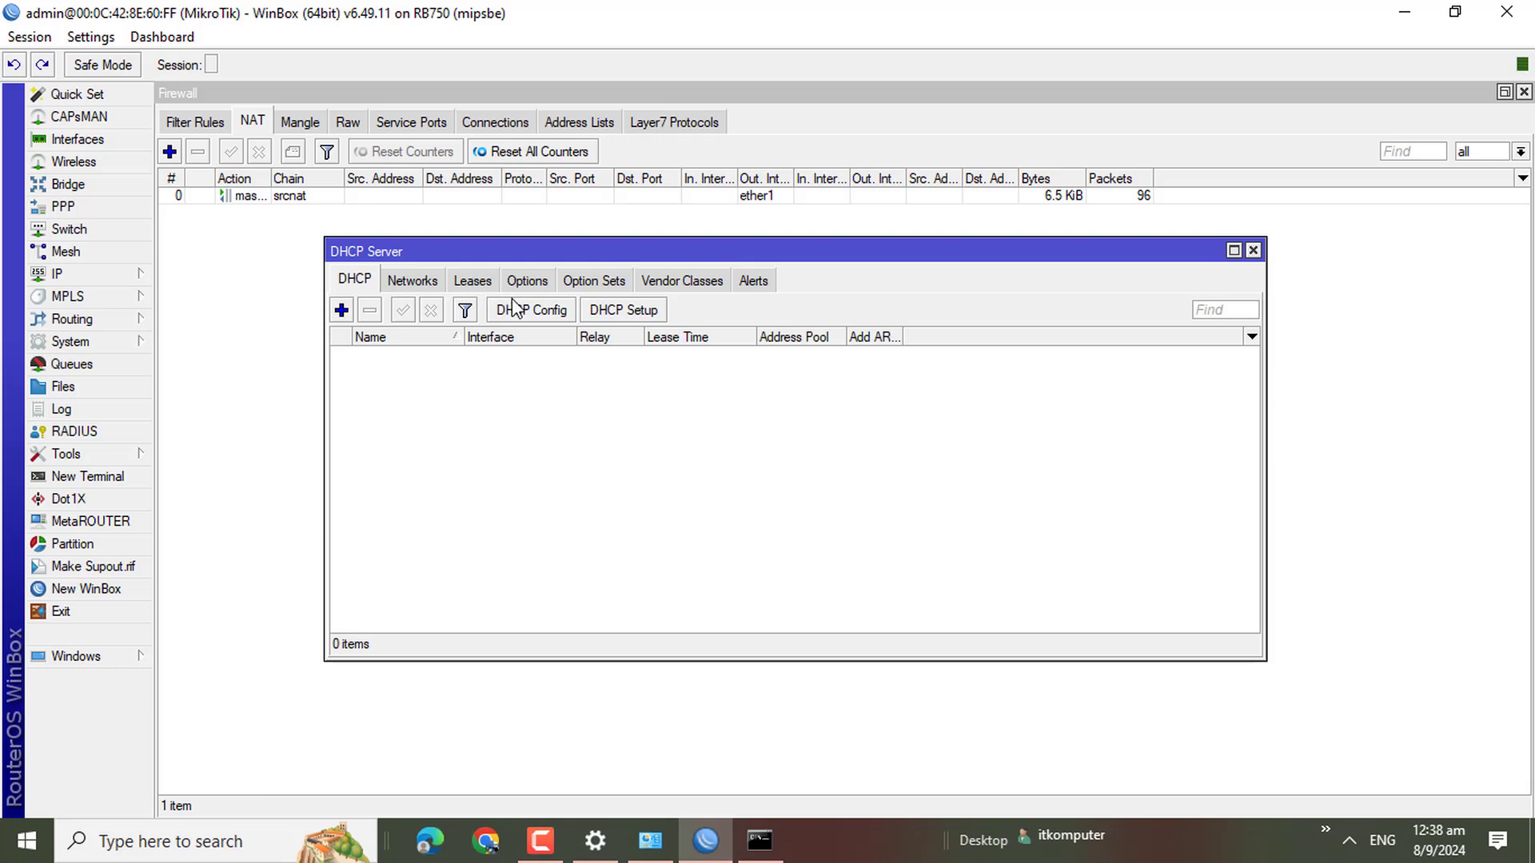
left_click(606, 315)
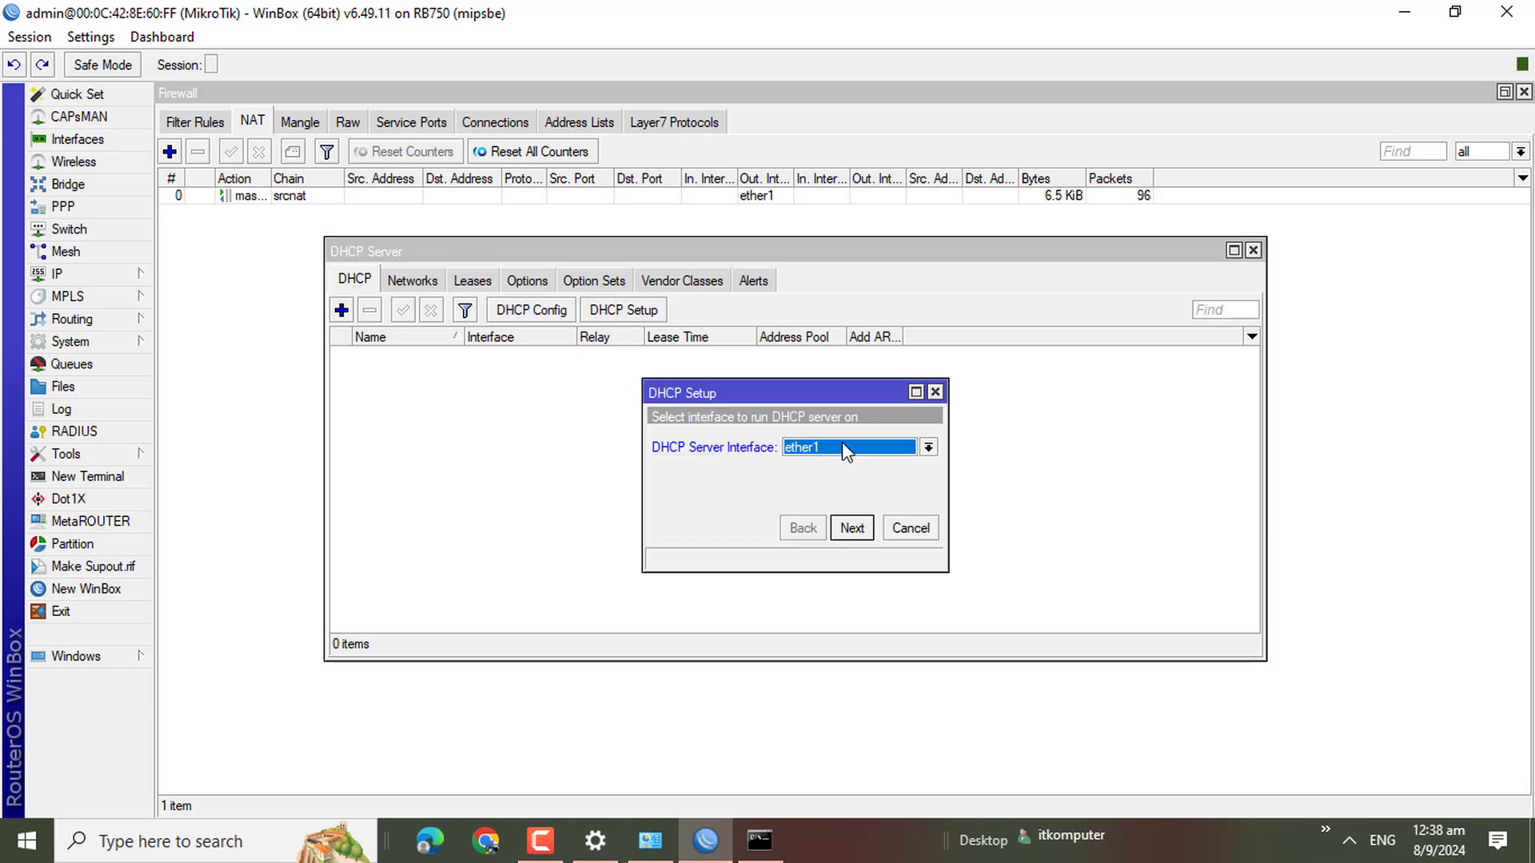
left_click(843, 450)
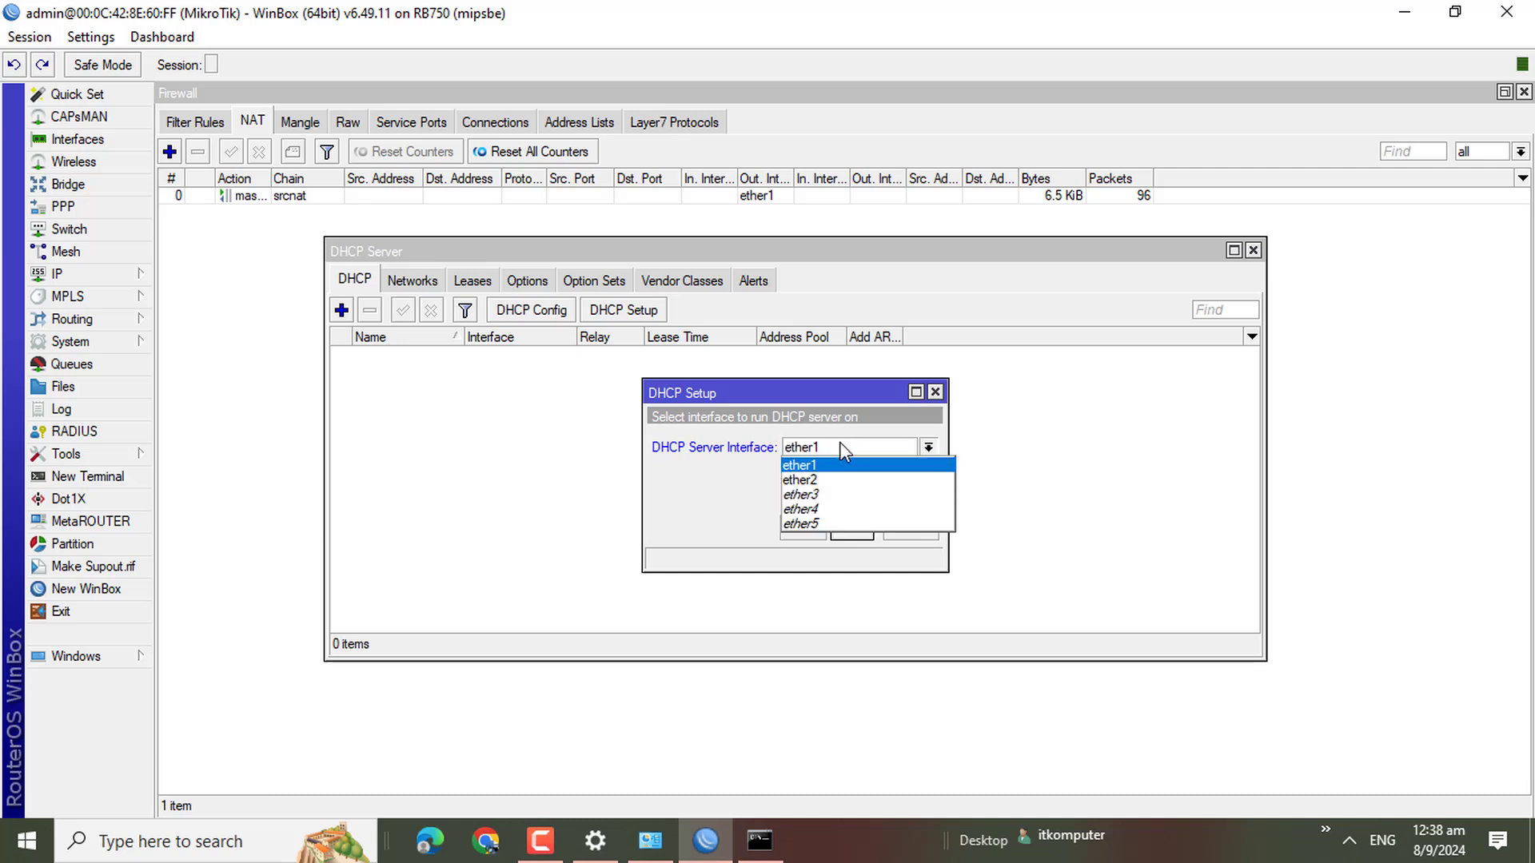
left_click(797, 481)
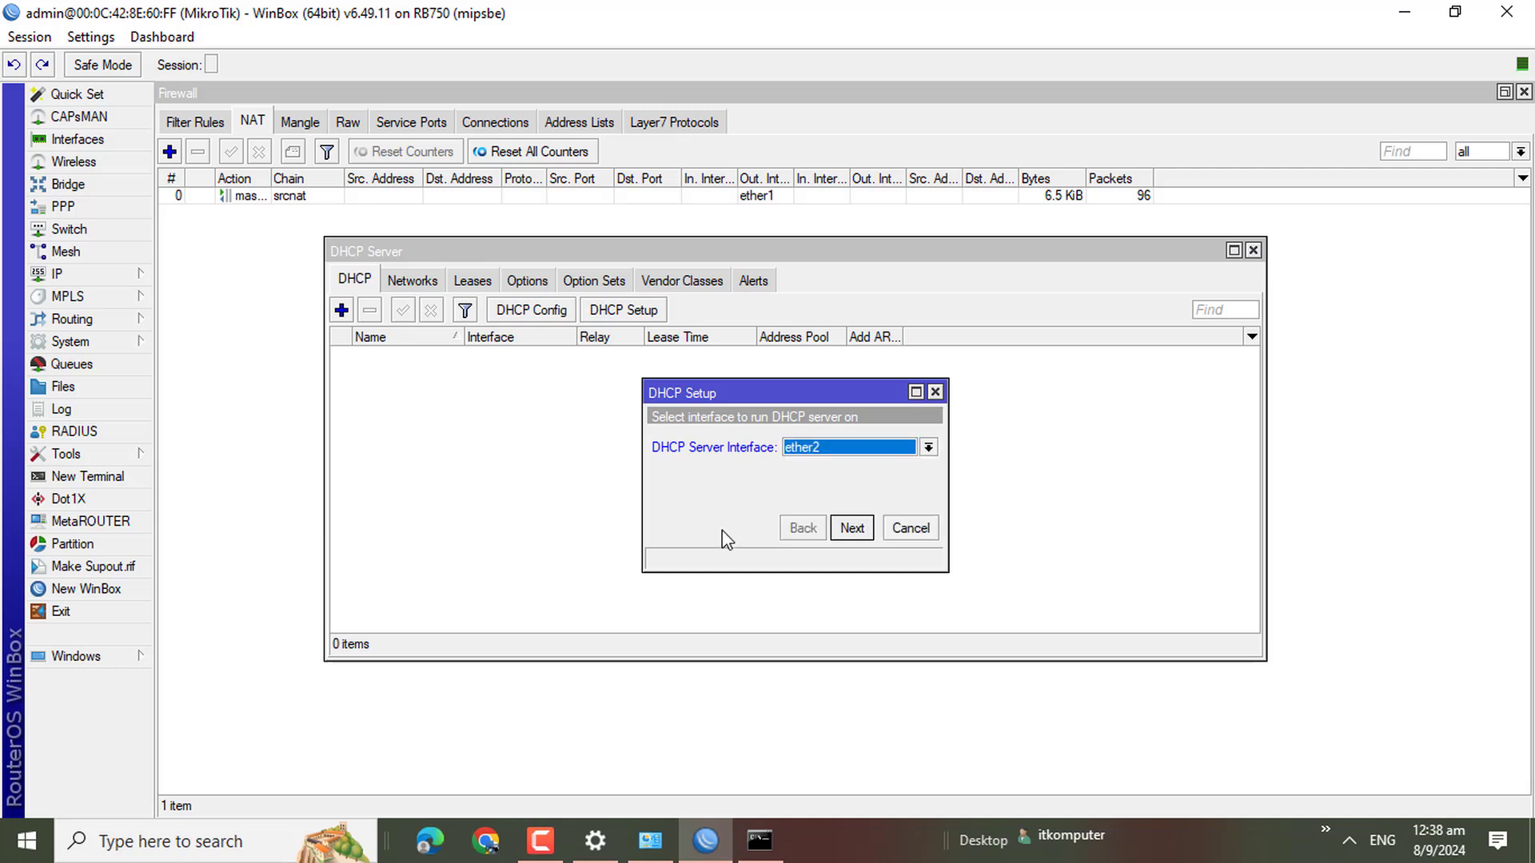
Step: Complete the DHCP setup with network 192.168.10.0/24, gateway 192.168.10.1, address pool 192.168.10.2-192.168.10.254 and DNS servers 118.98.115.69 and 118.98.115.78
left_click(850, 529)
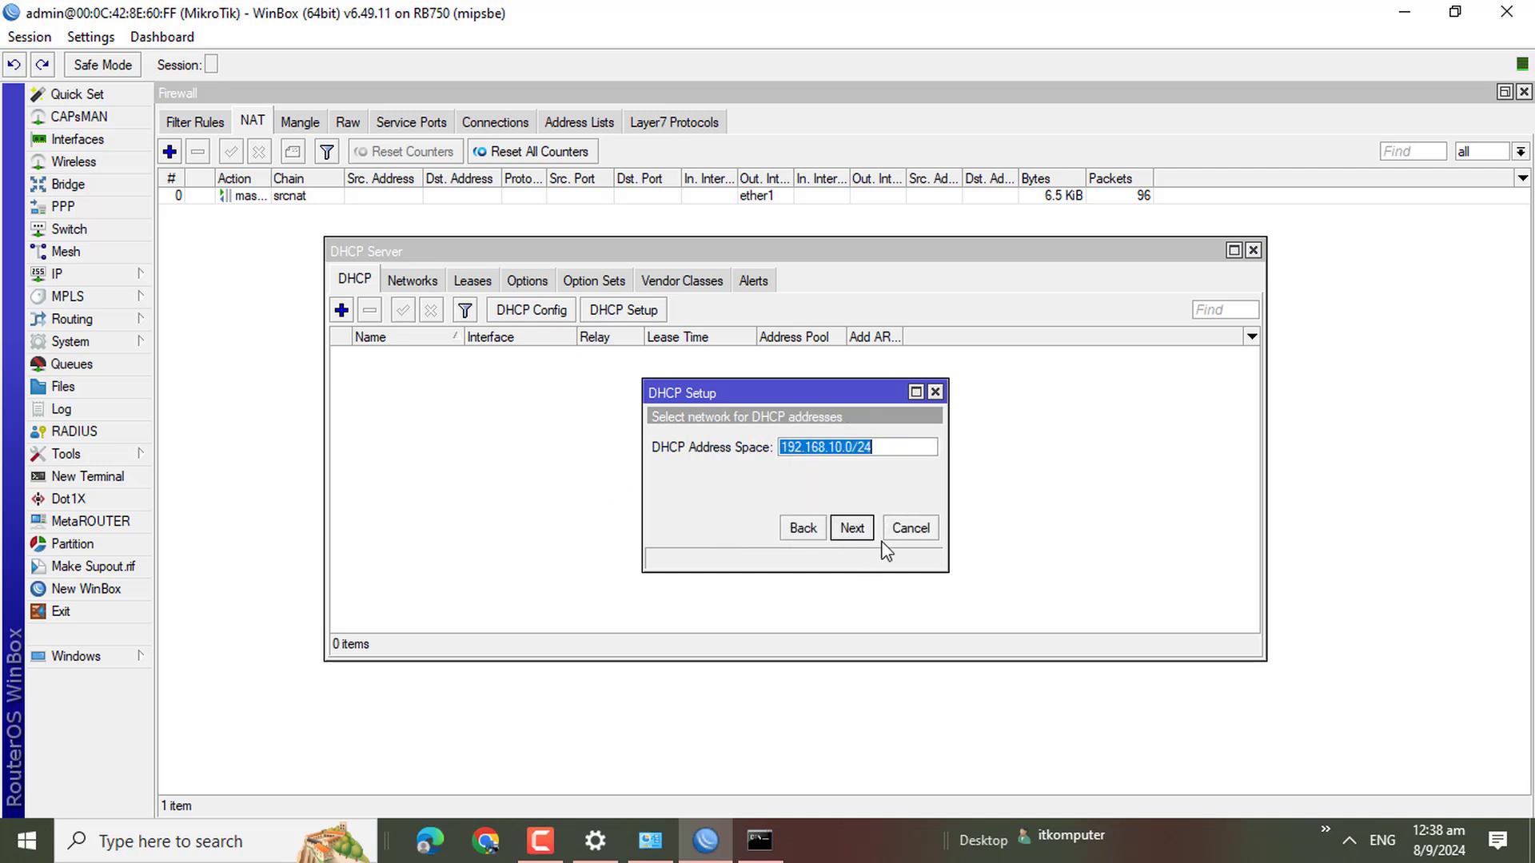
left_click(850, 530)
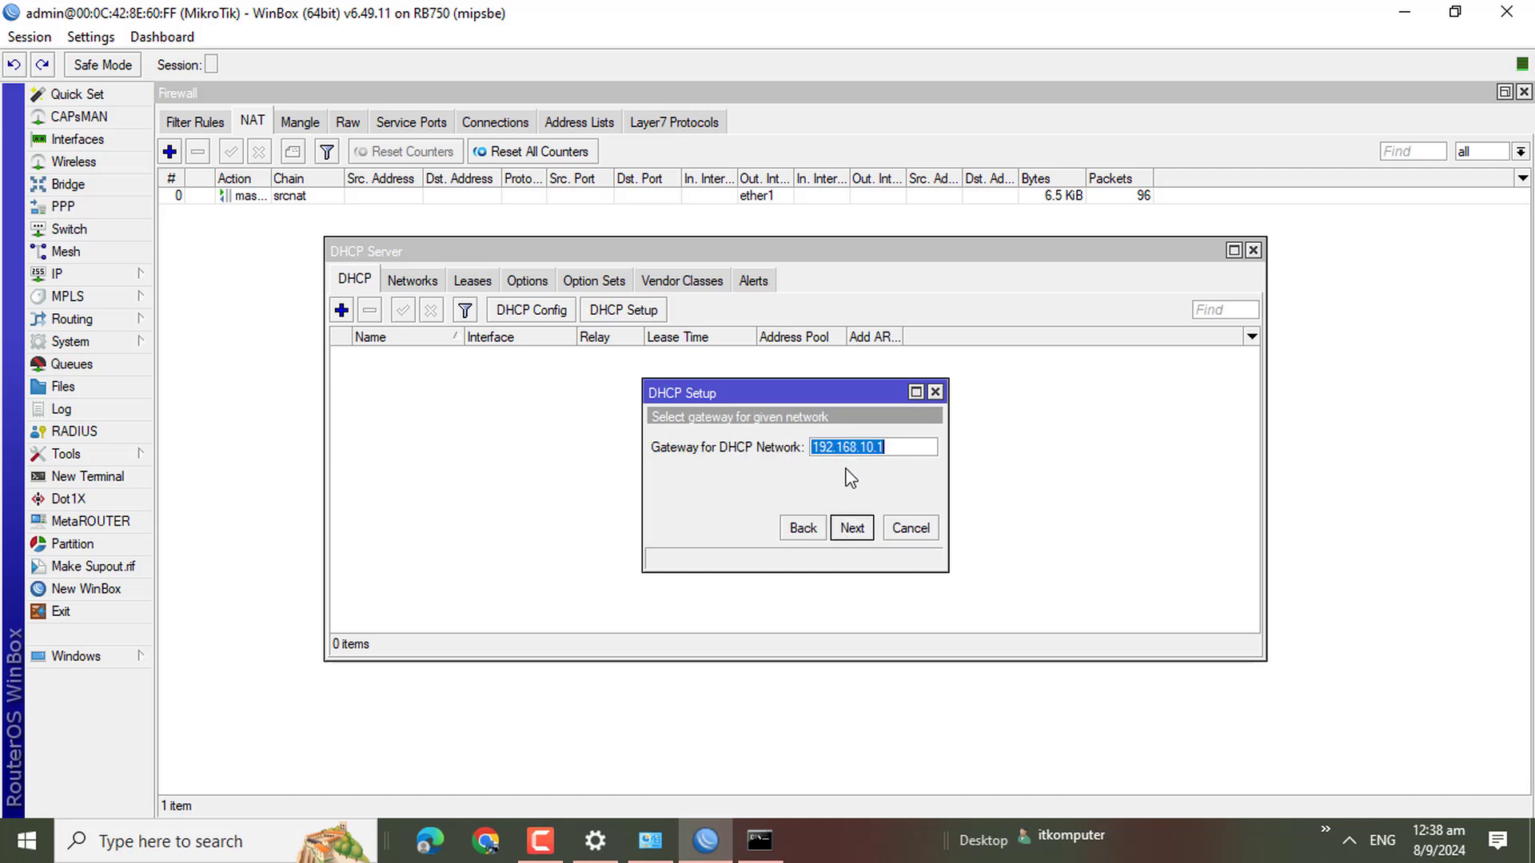
left_click(852, 529)
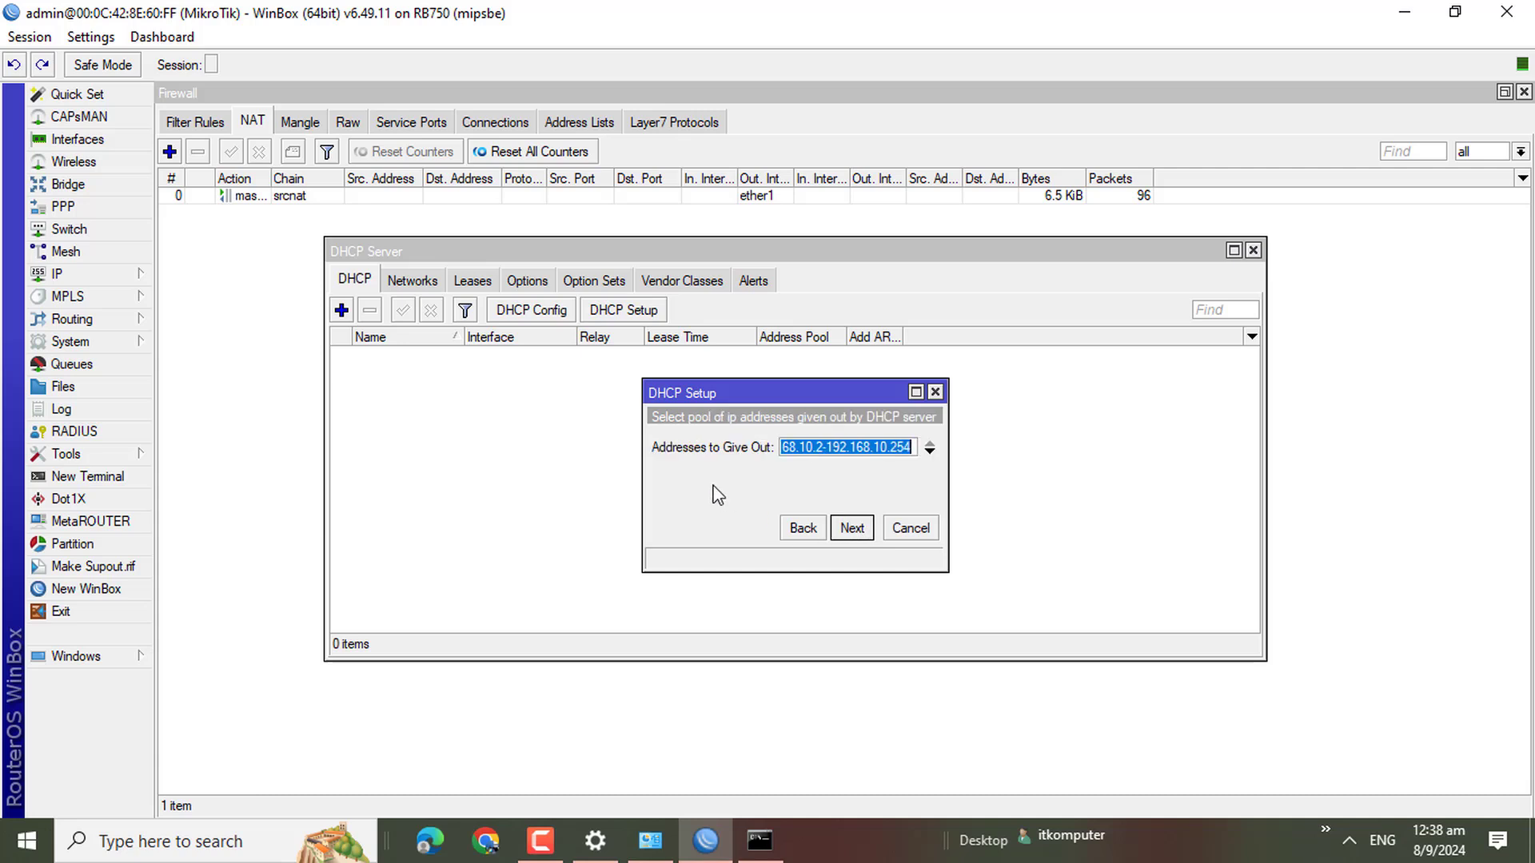
left_click(852, 529)
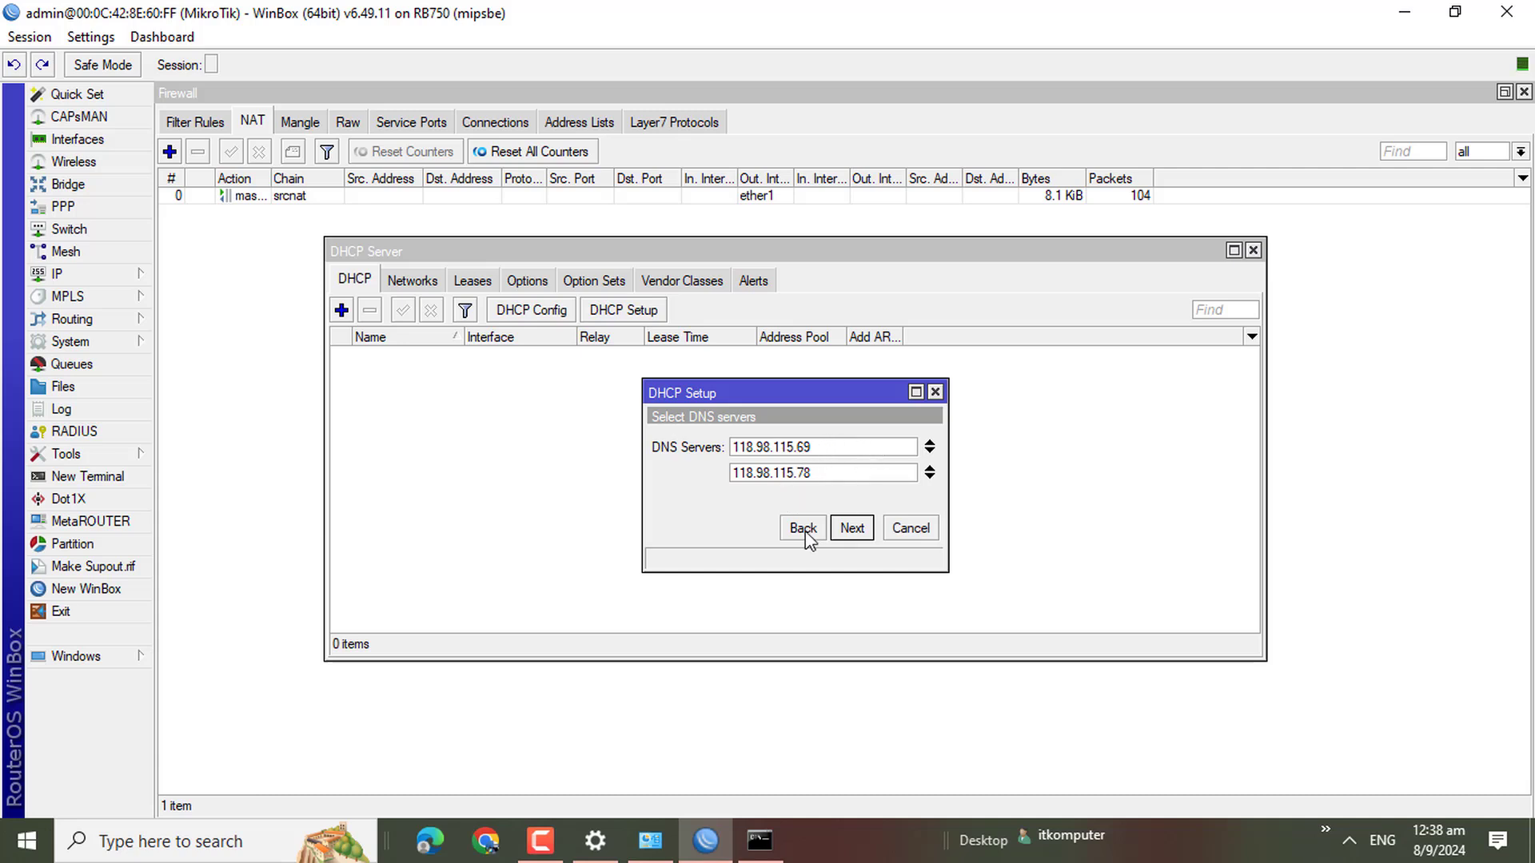
left_click(835, 530)
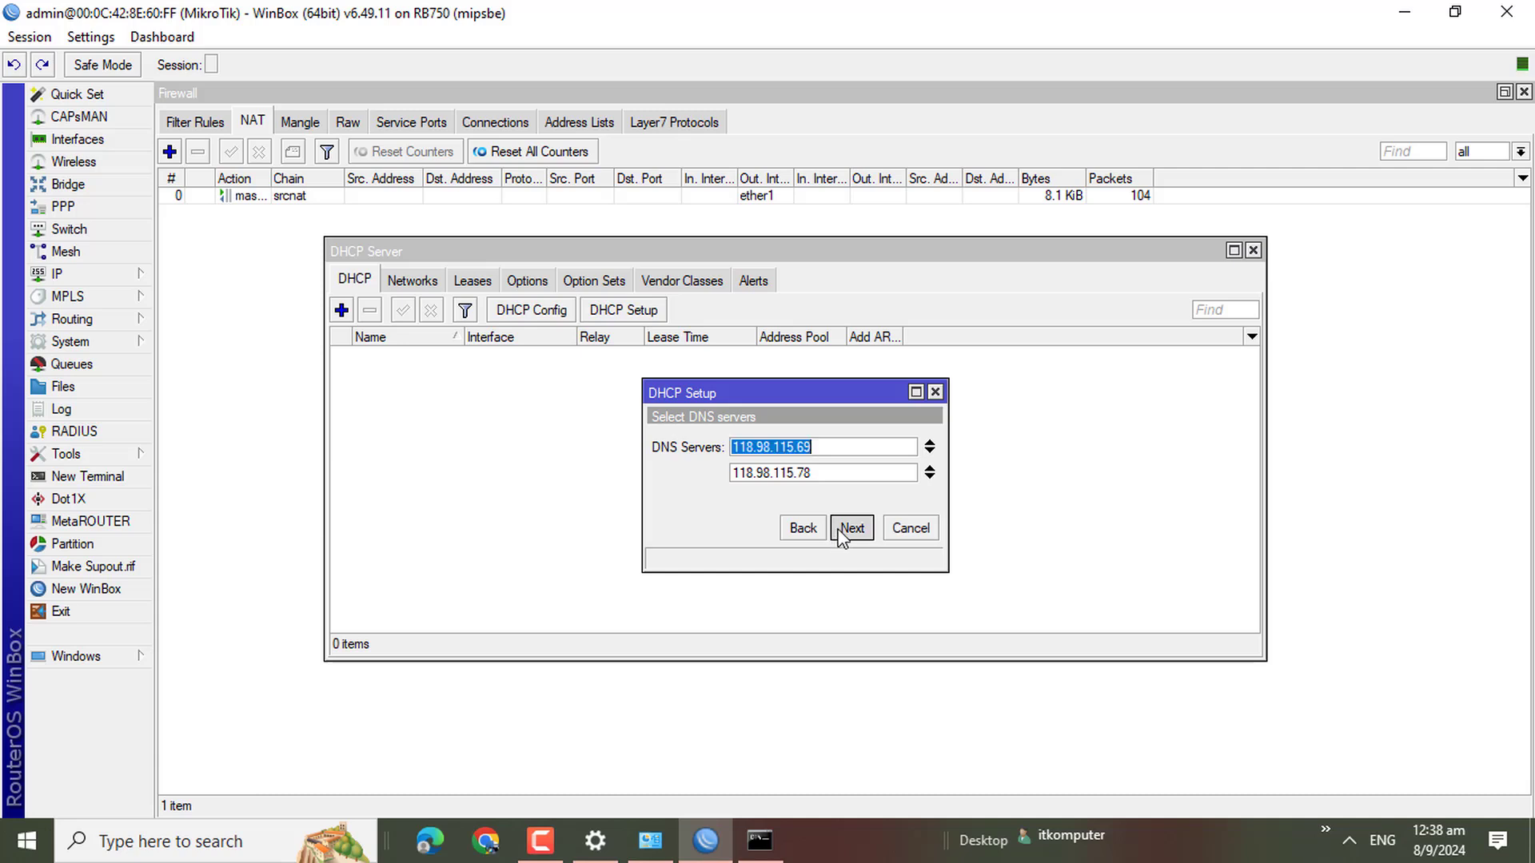
left_click(838, 532)
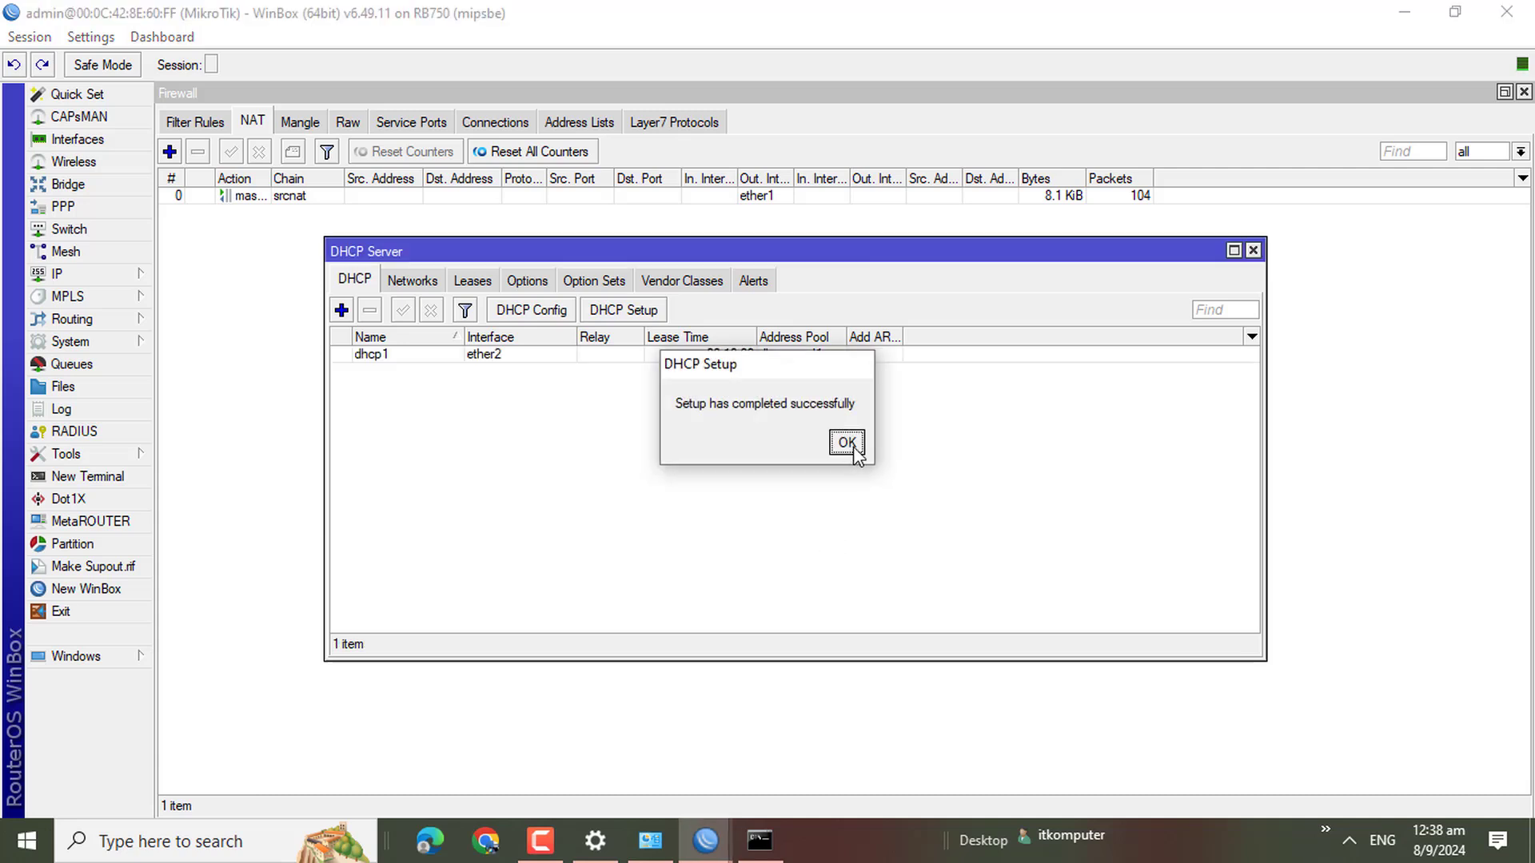
left_click(845, 442)
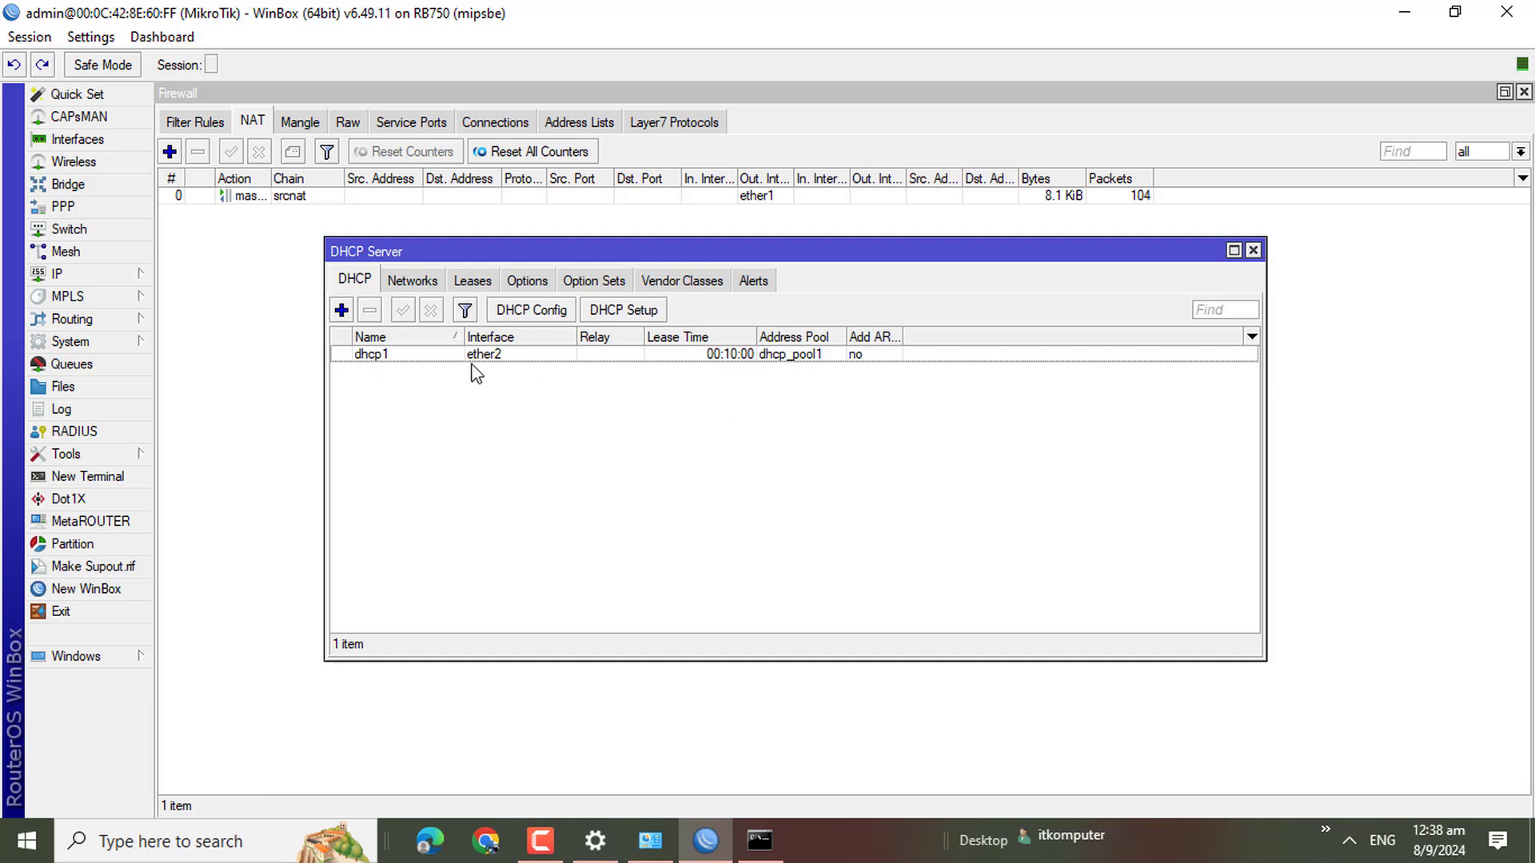
Step: Switch to the Windows network settings and open the Ethernet adapter's Internet Protocol Version 4 properties
left_click(1348, 840)
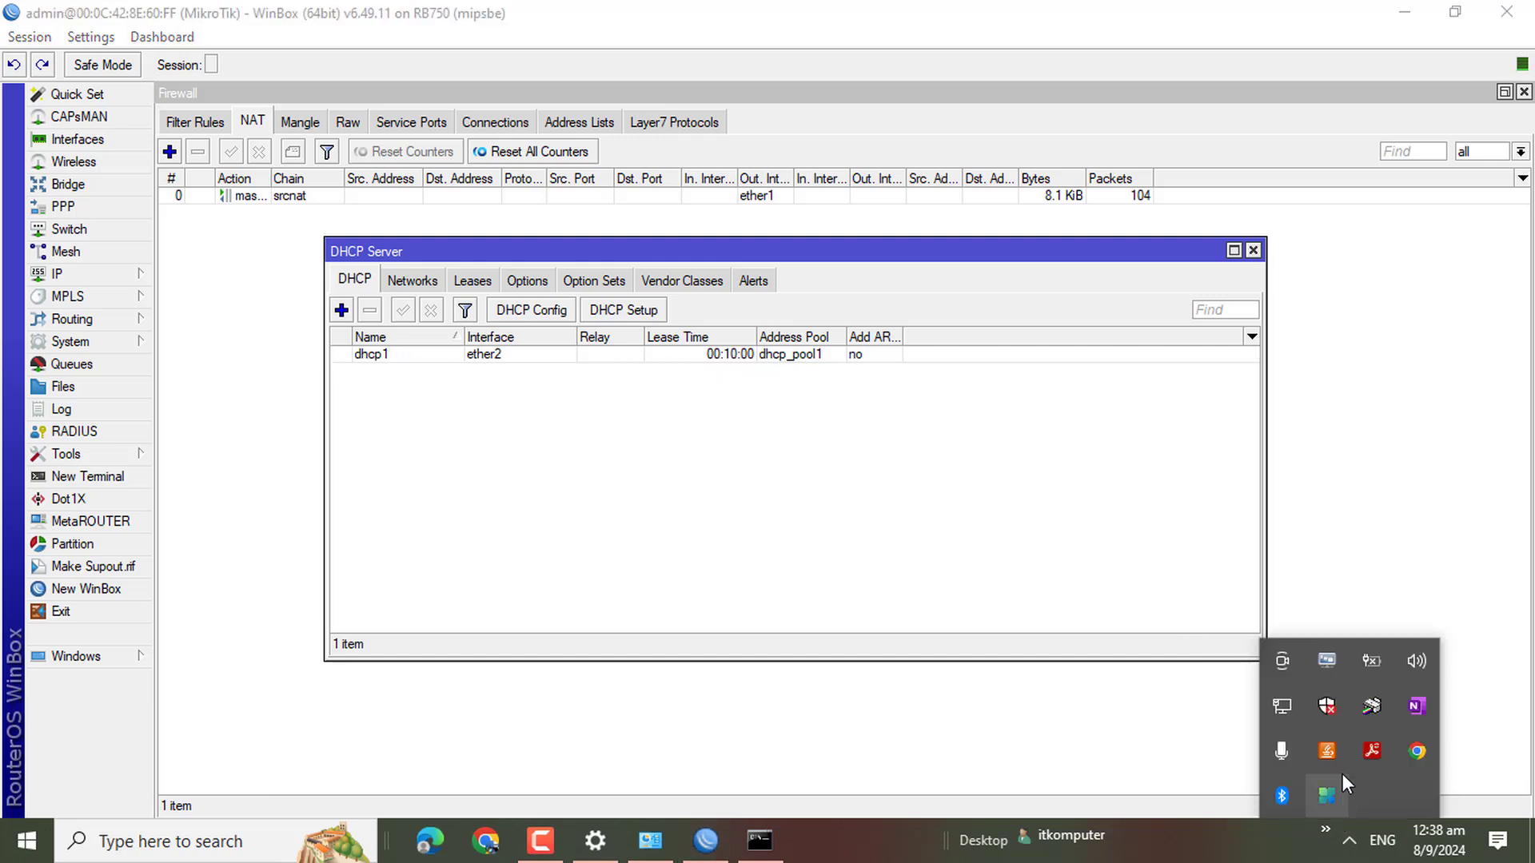
right_click(1290, 699)
left_click(1303, 761)
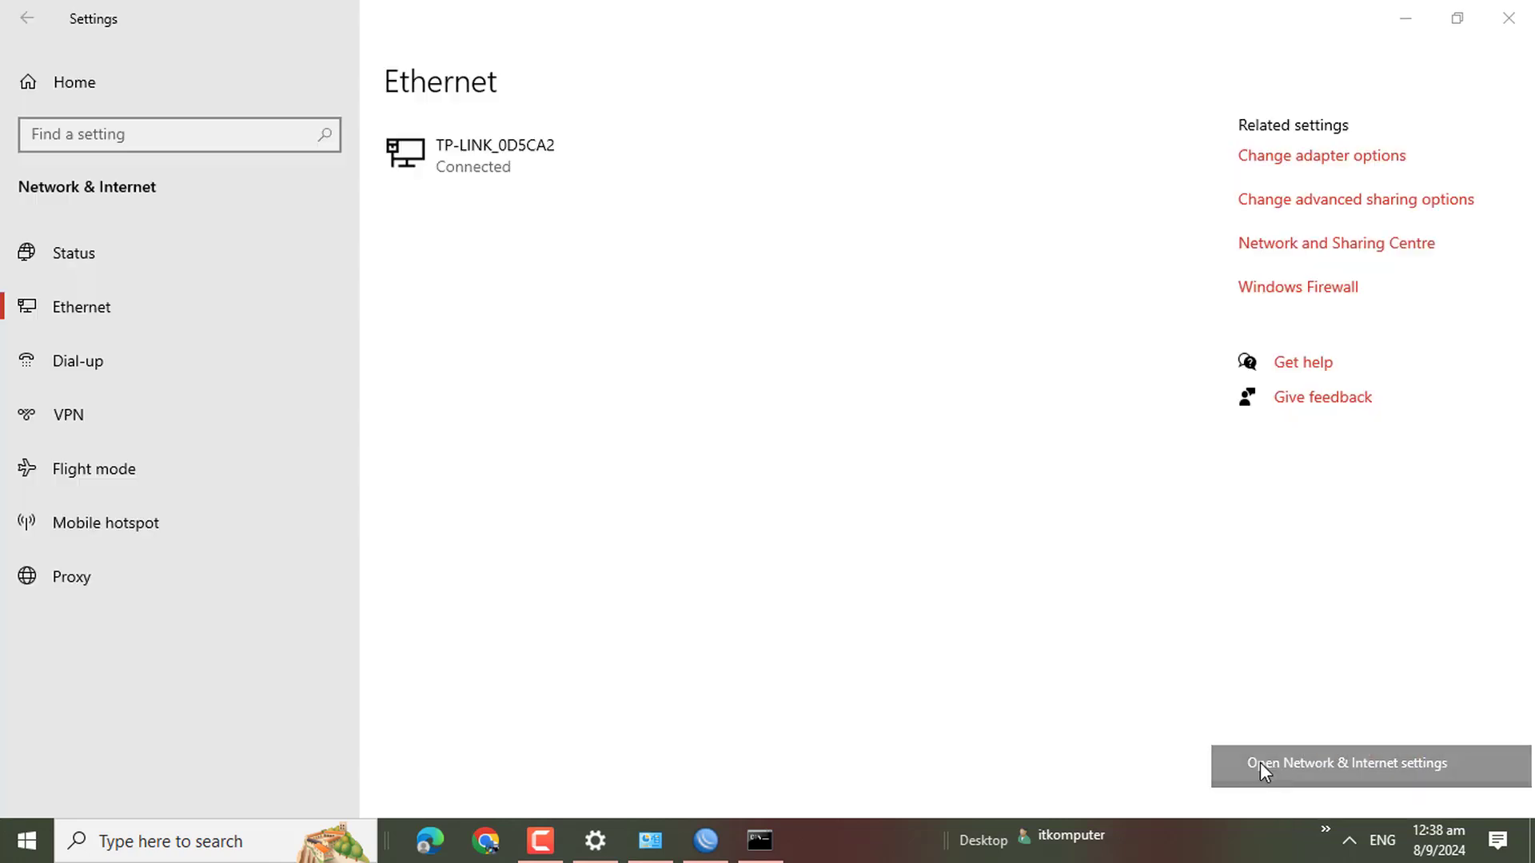
left_click(22, 313)
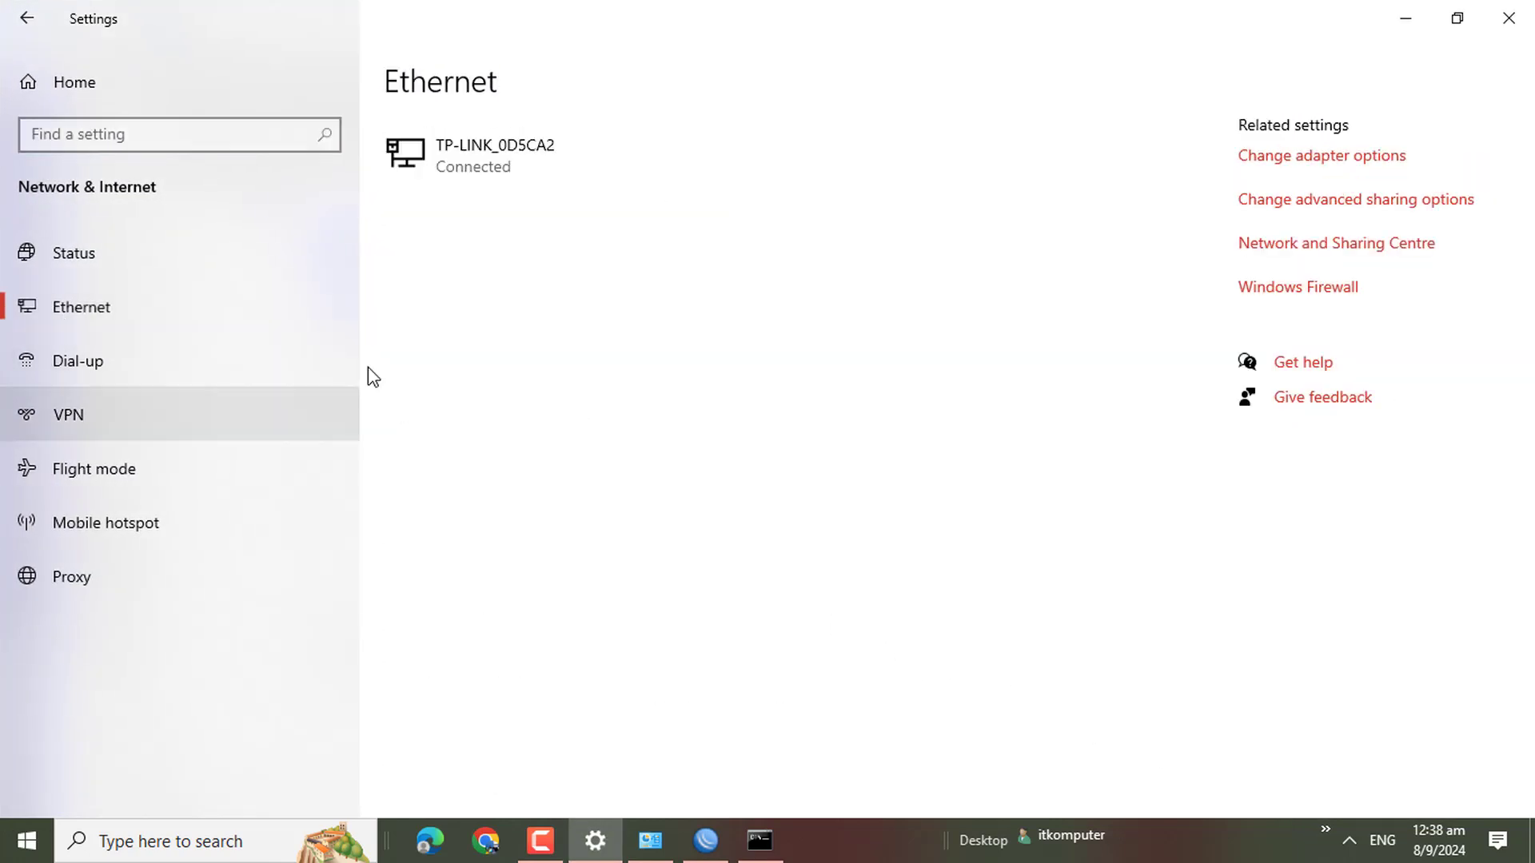
left_click(1306, 160)
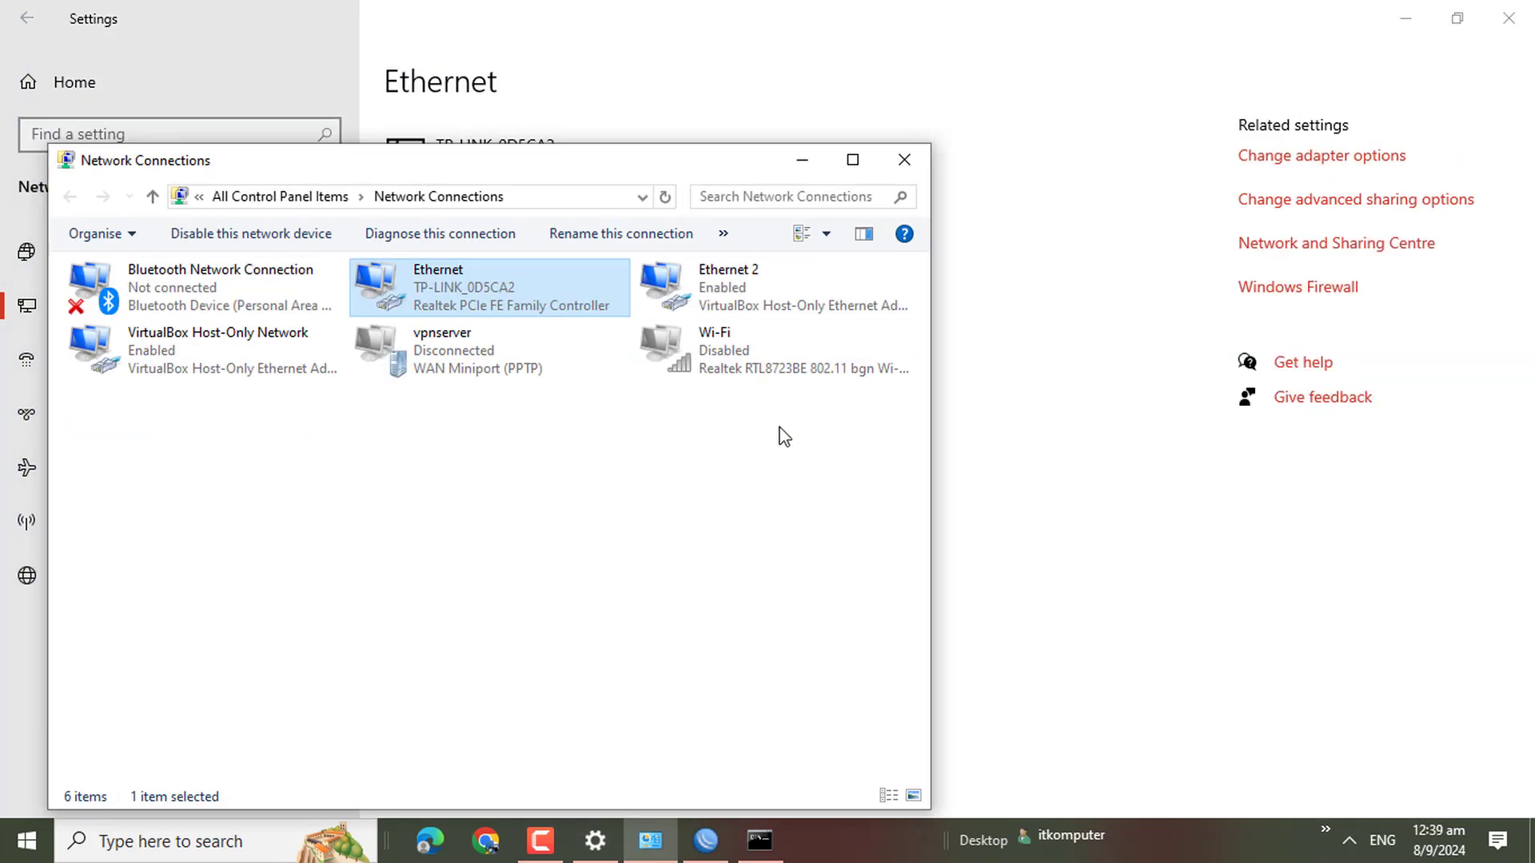
double_click(463, 285)
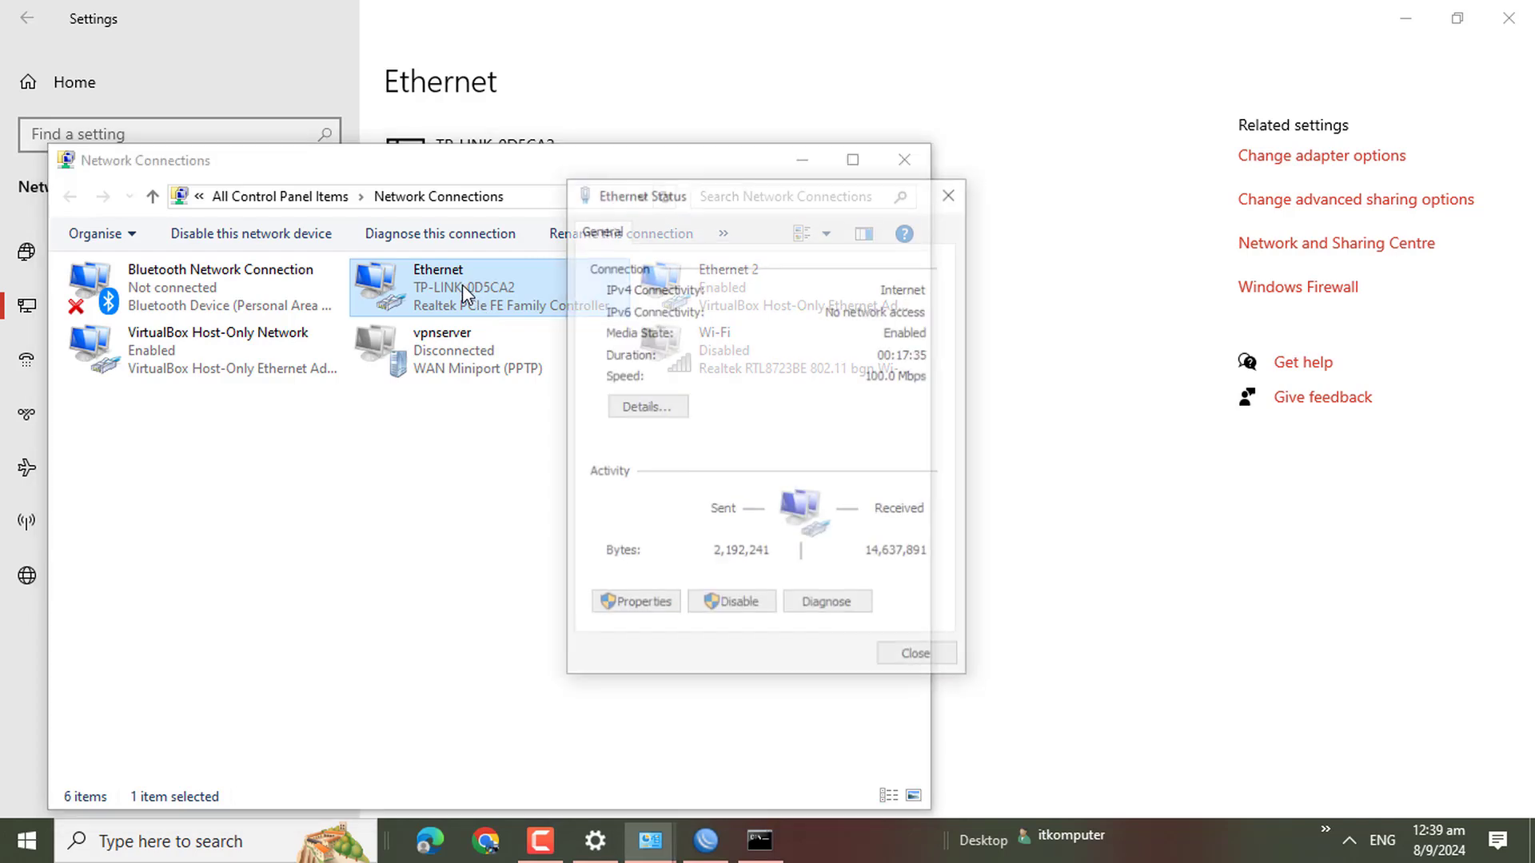
left_click(635, 607)
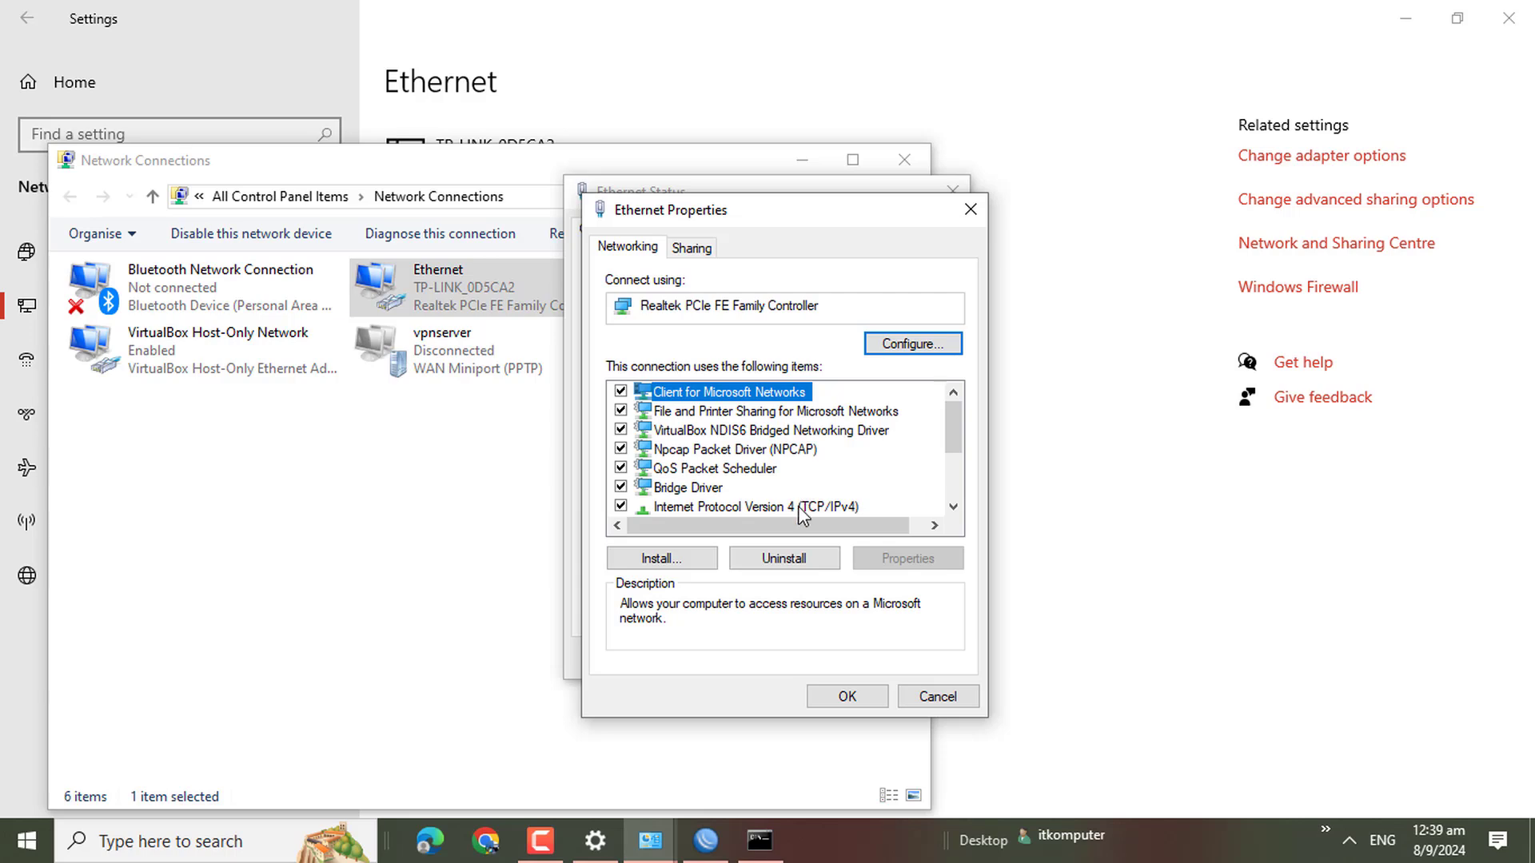
left_click(803, 507)
left_click(912, 562)
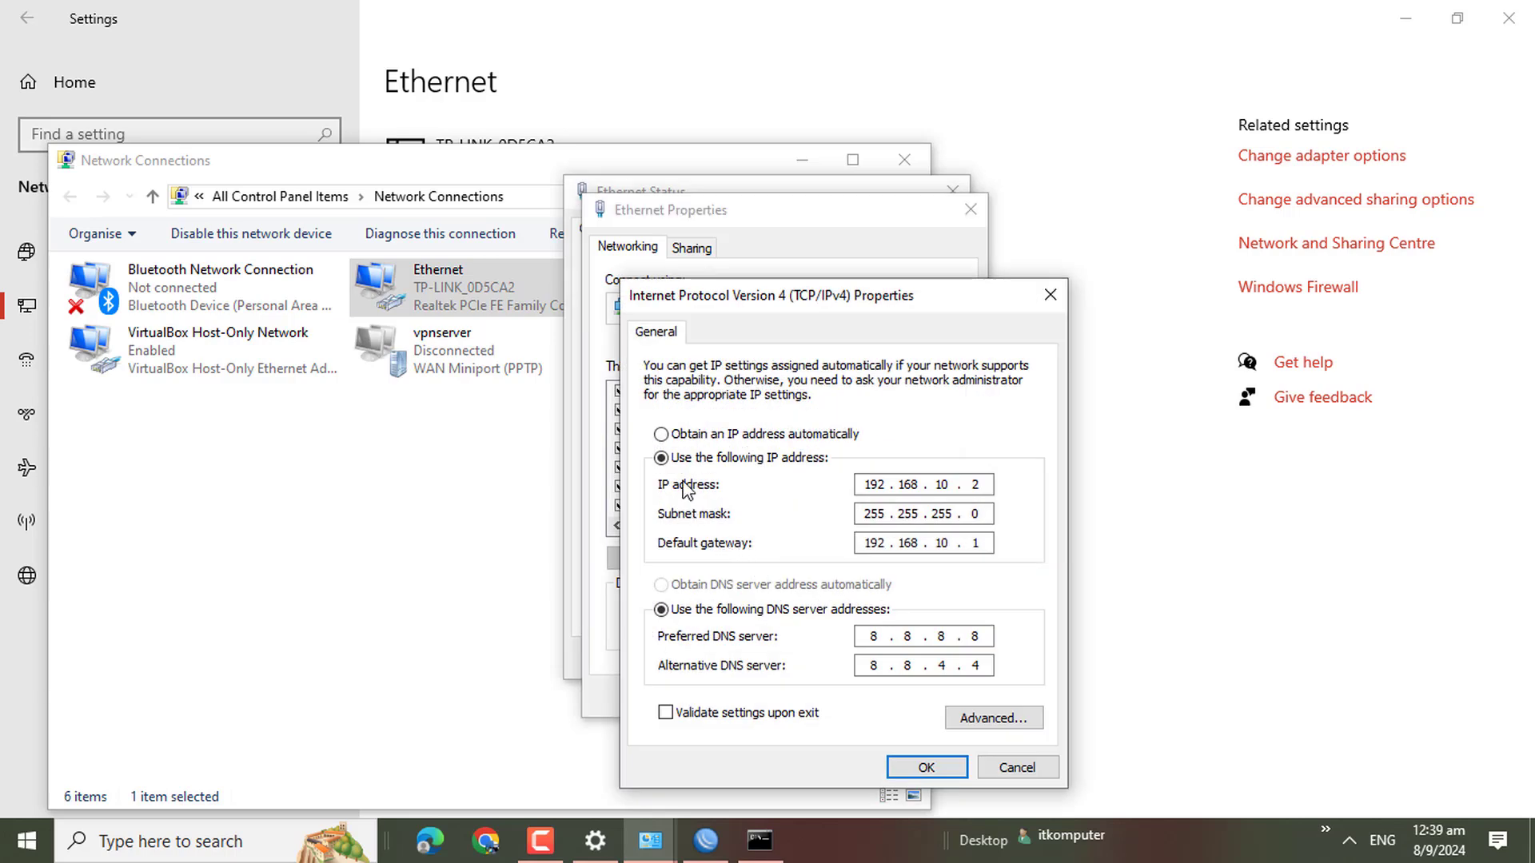
Step: Set the Ethernet adapter to obtain its IP address and DNS servers automatically, save, and close the Ethernet dialogs
left_click(670, 437)
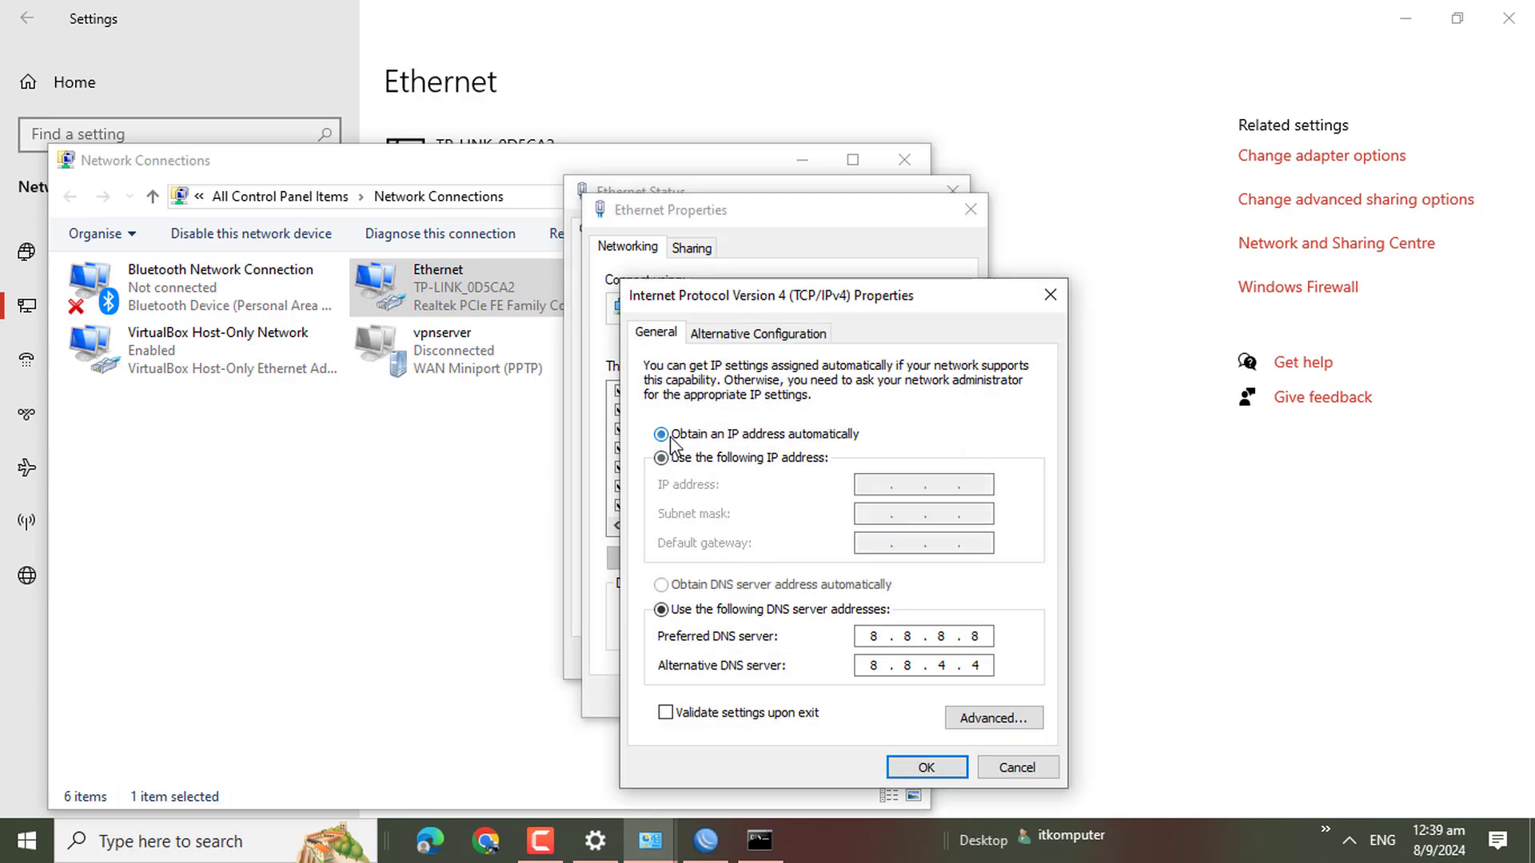
left_click(661, 584)
left_click(919, 767)
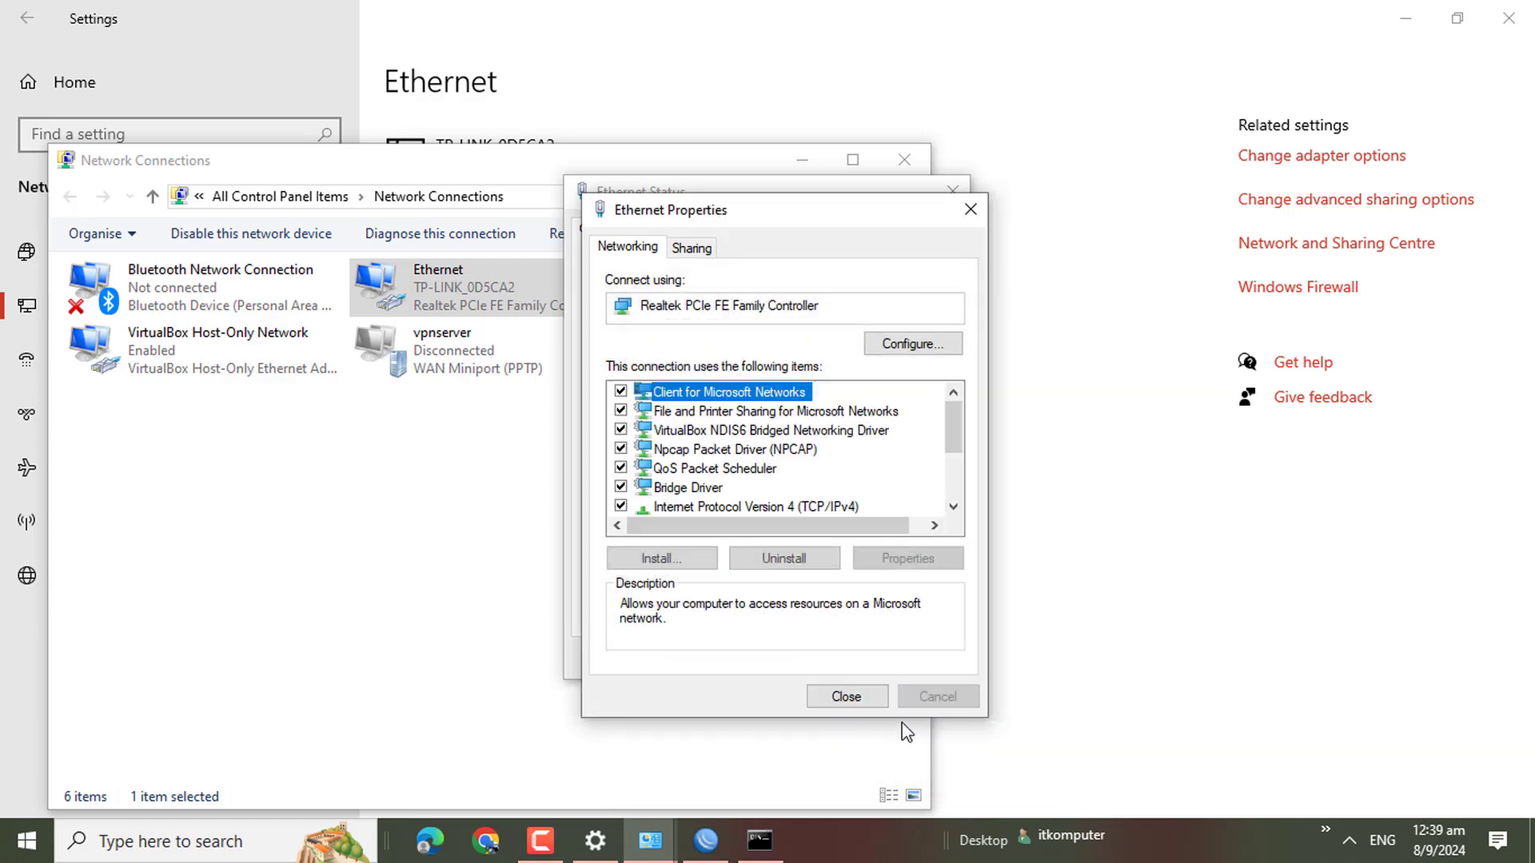
left_click(831, 696)
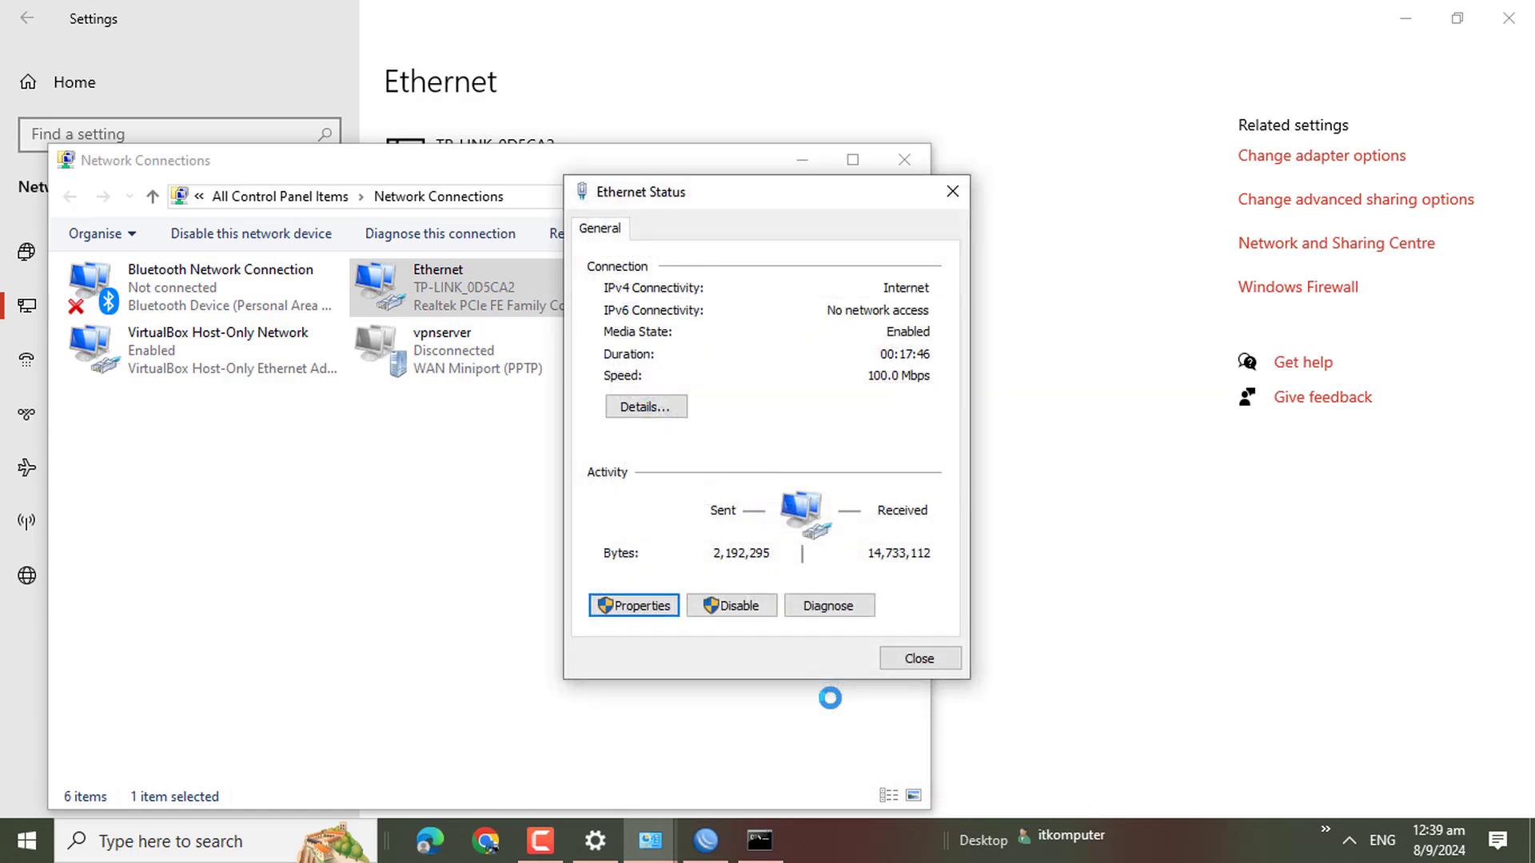
left_click(919, 661)
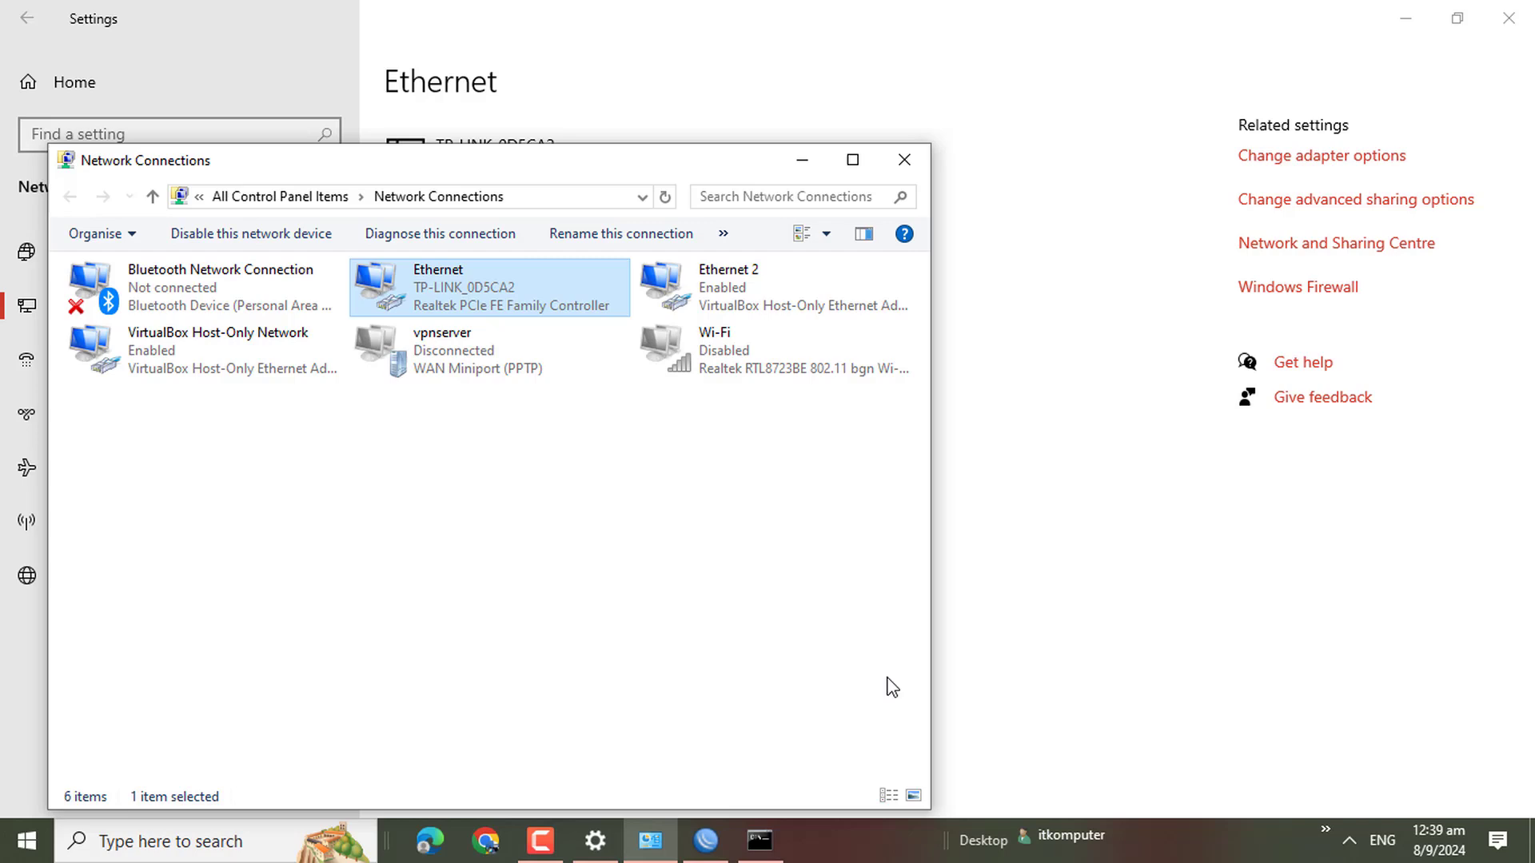
Step: Examine the Ethernet adapter's connection details for the DHCP-assigned address, gateway and DNS servers, and close them
double_click(401, 285)
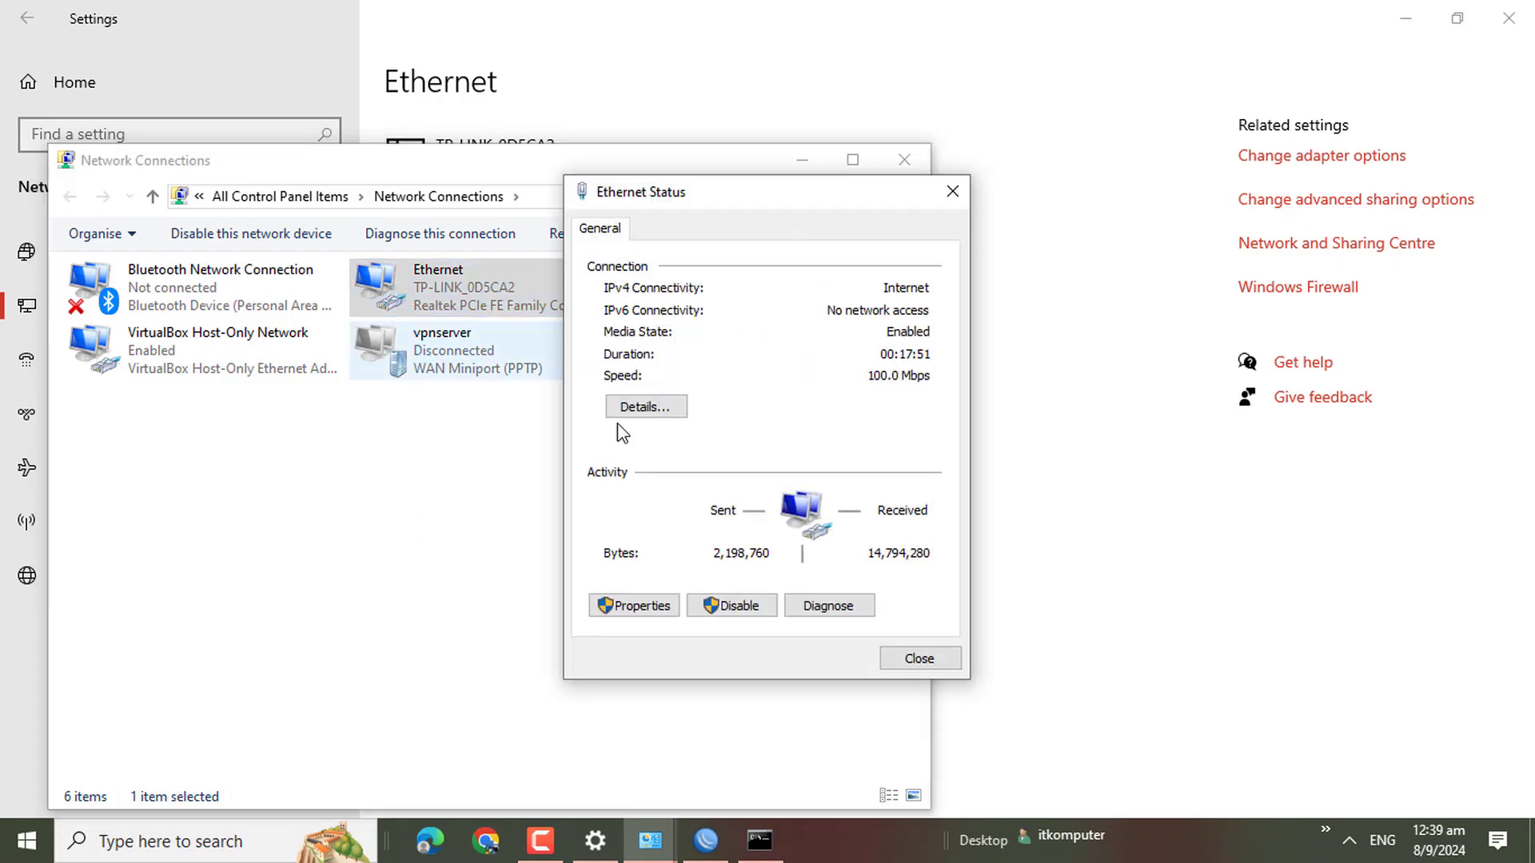
left_click(656, 406)
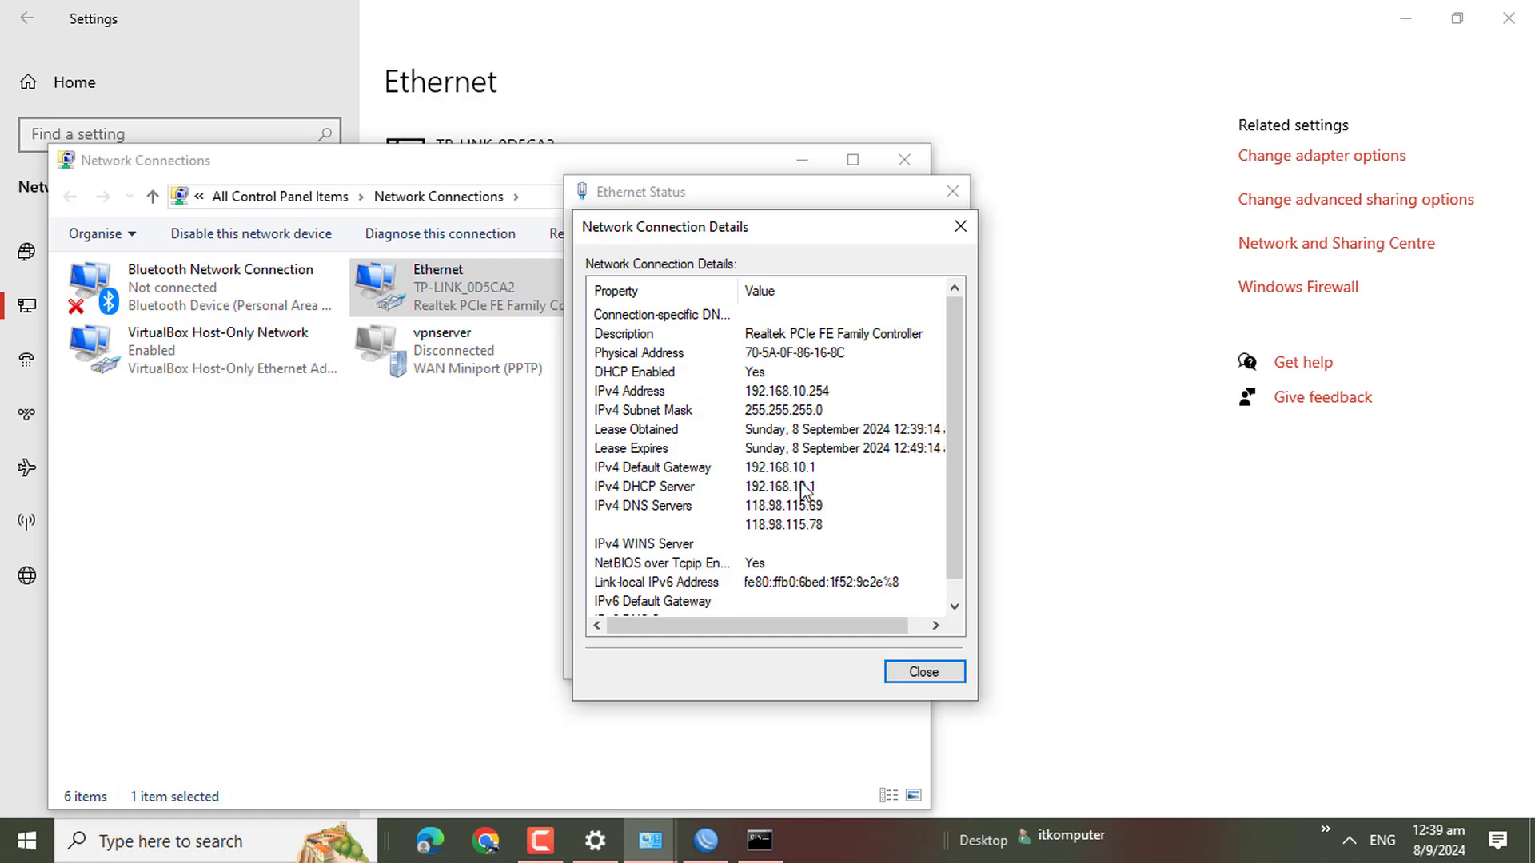
left_click(923, 671)
left_click(919, 657)
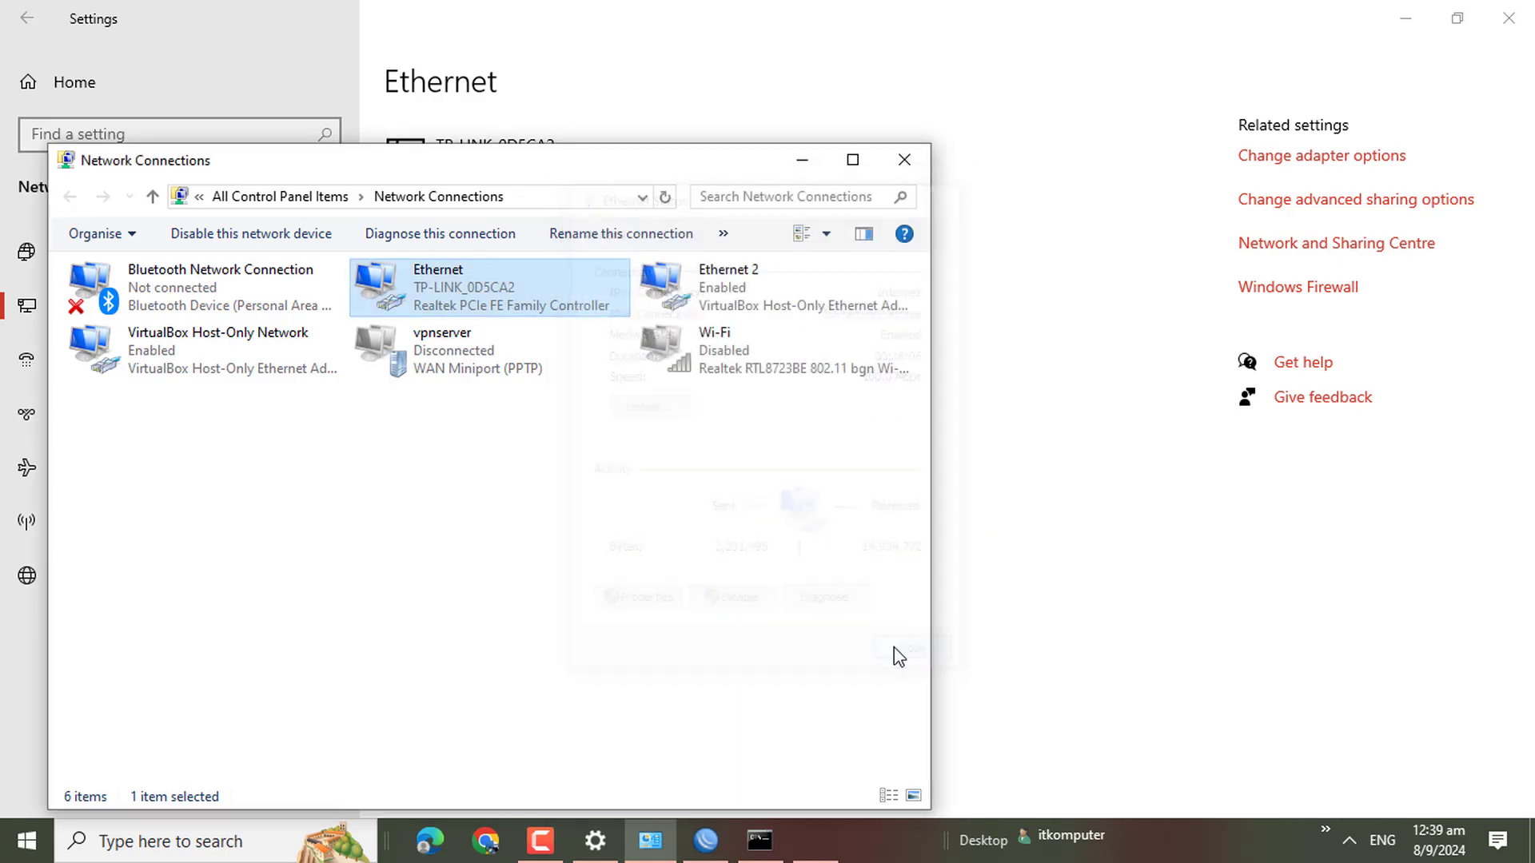
Step: Return to the Command Prompt and repeat the ping to 8.8.8.8
left_click(759, 841)
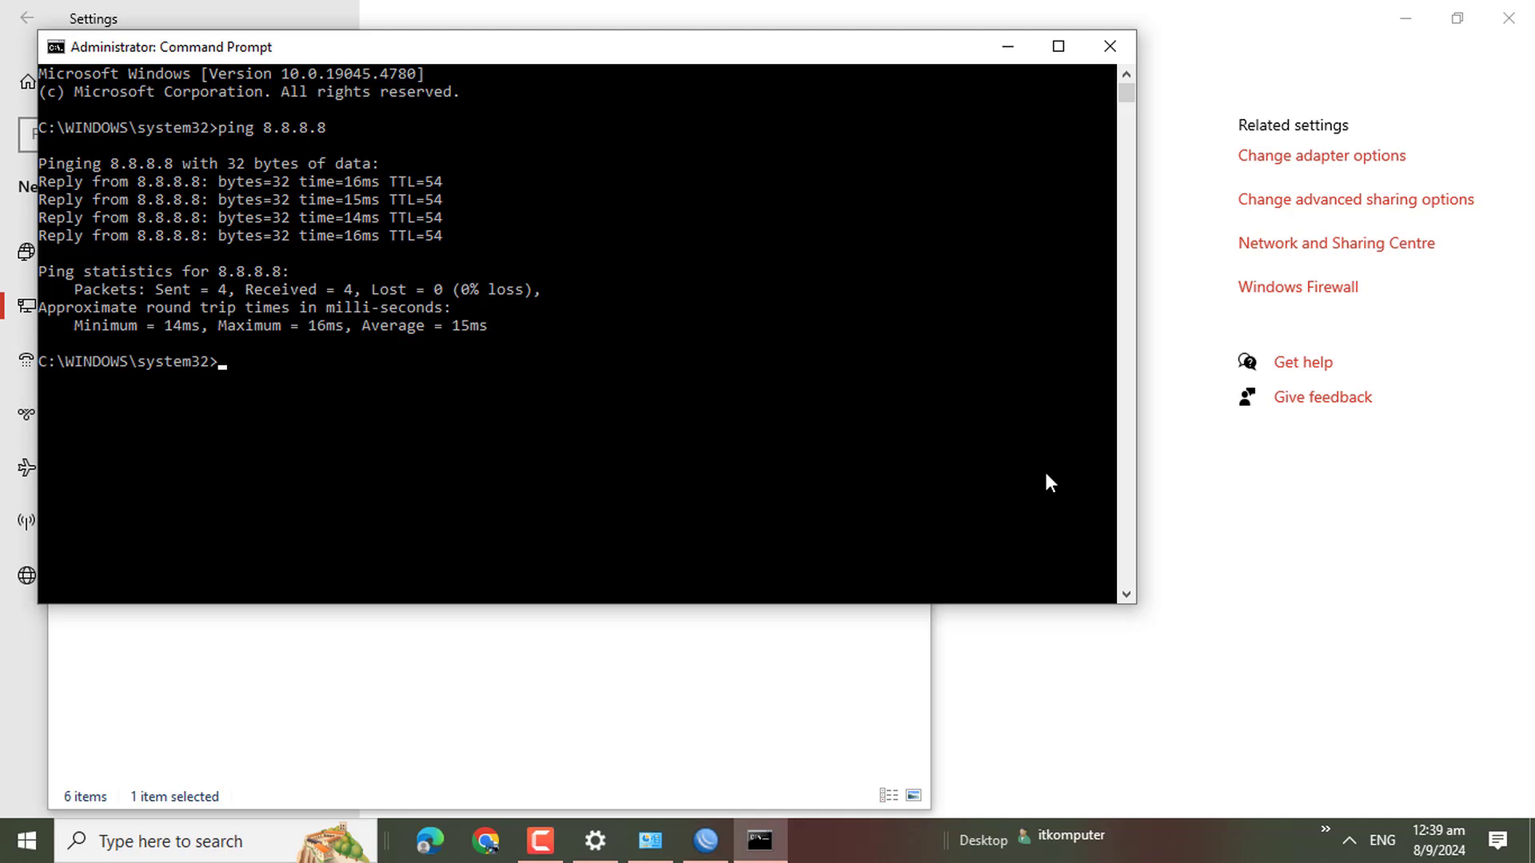
key("Up")
key("Return")
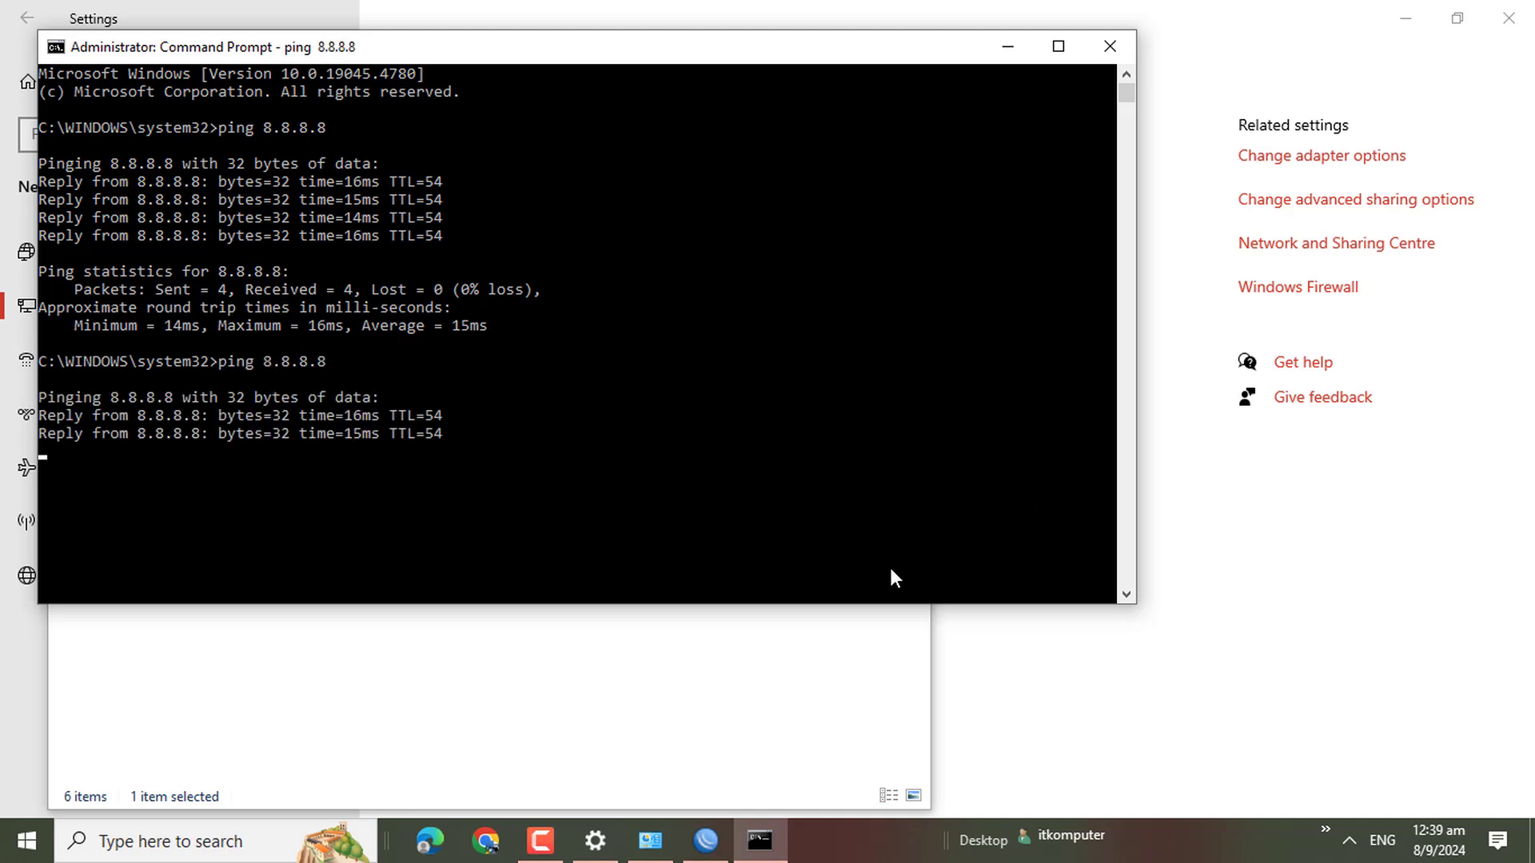
left_click(487, 849)
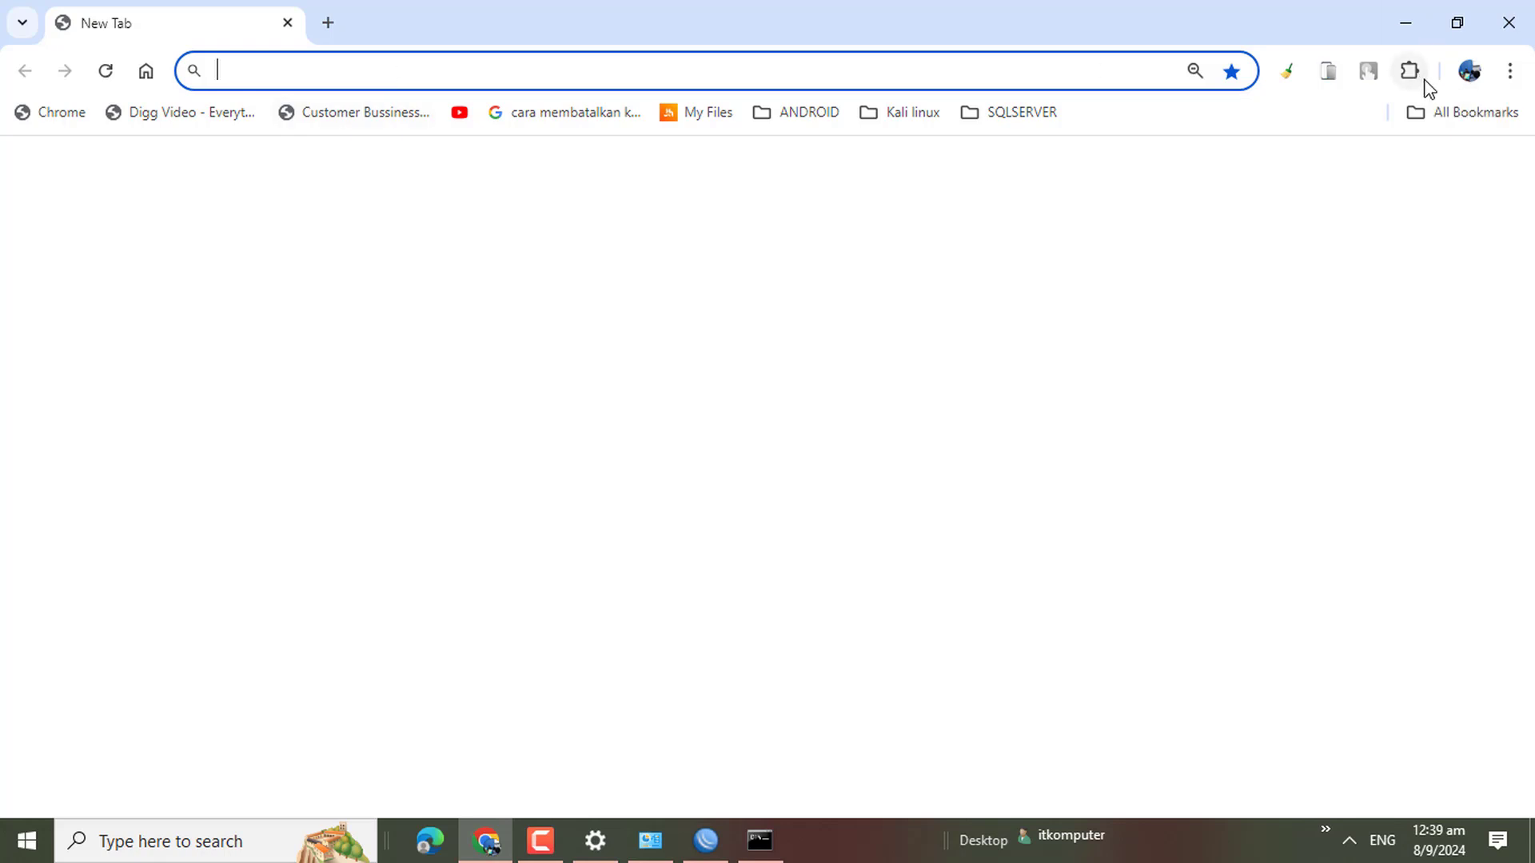
type("it")
key("Return")
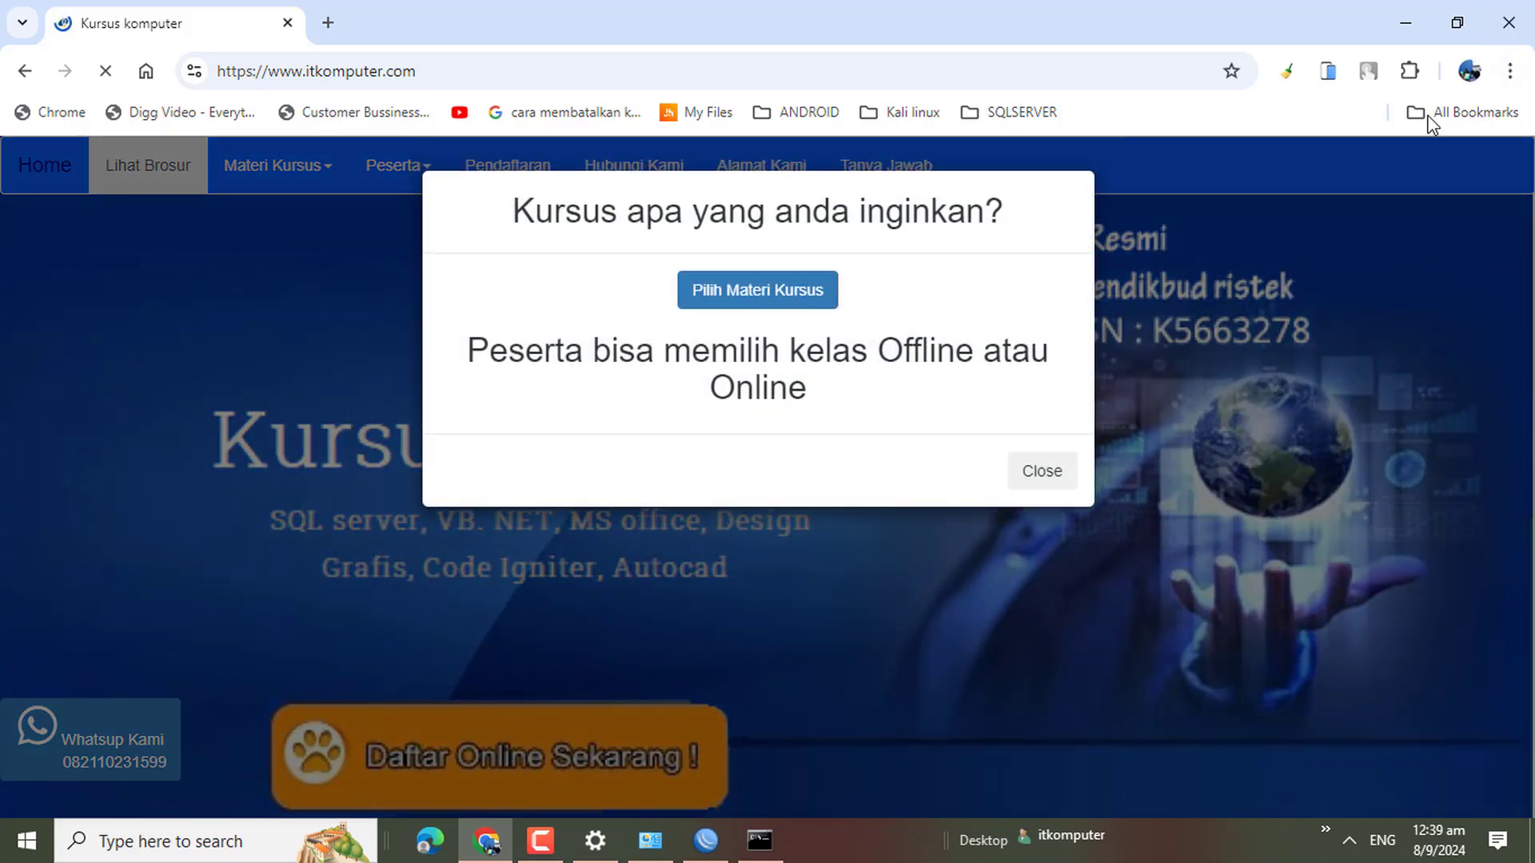
left_click(1047, 476)
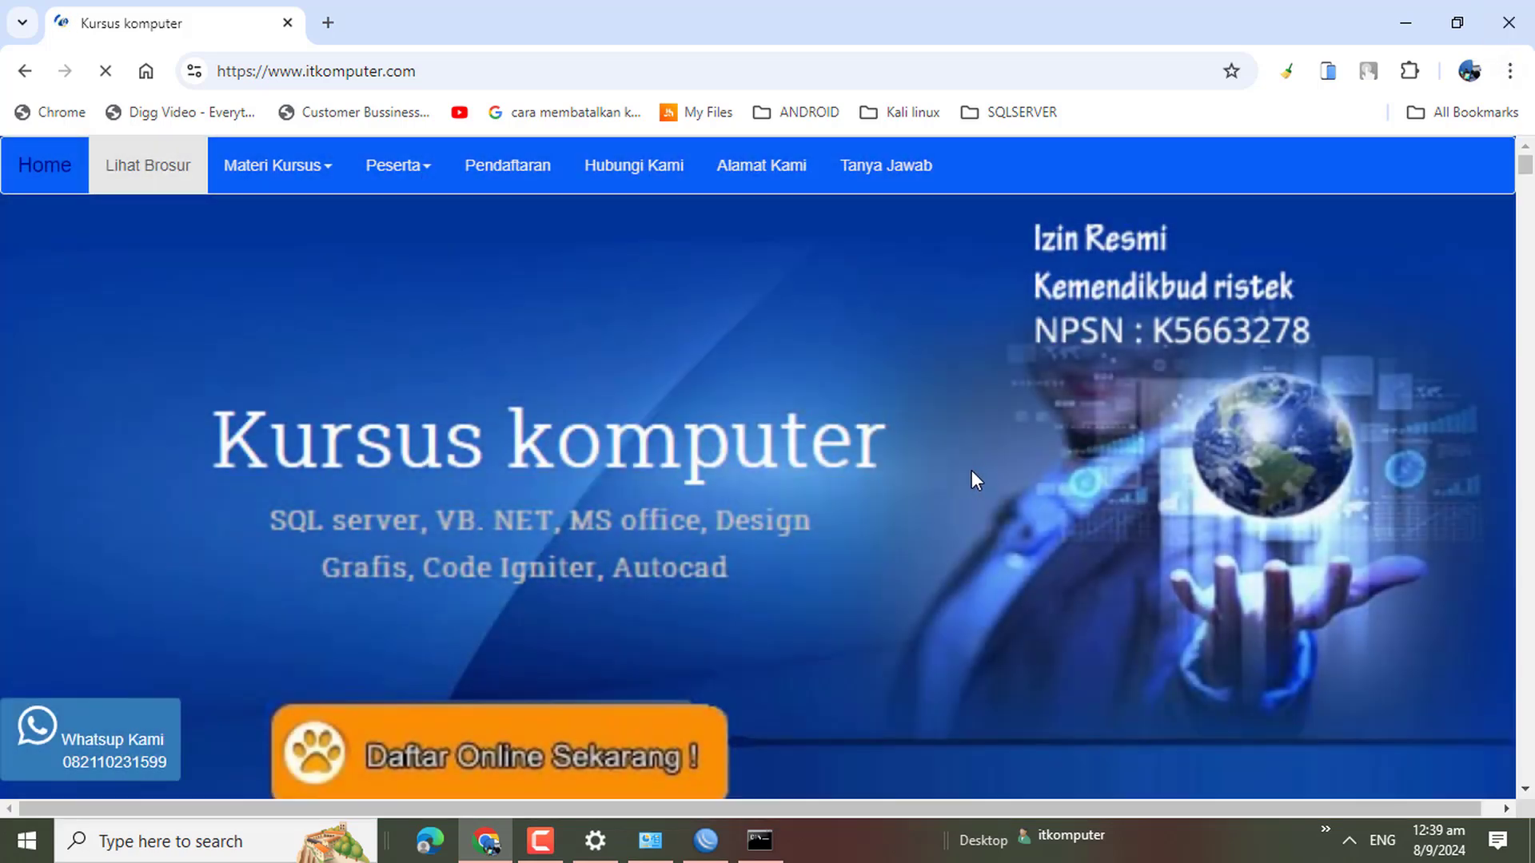